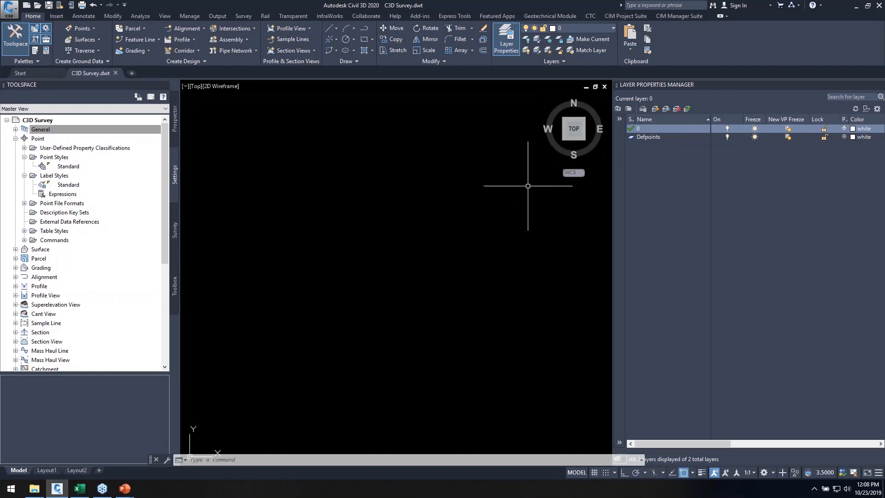
# Check the Standard point style and point label style, and view the current drawing's blocks with the Insert command.
pyautogui.click(72, 168)
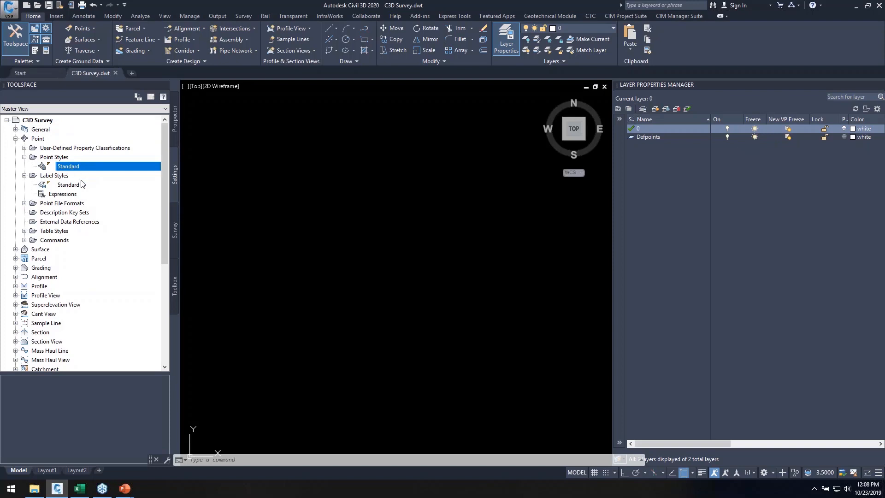
pyautogui.click(76, 185)
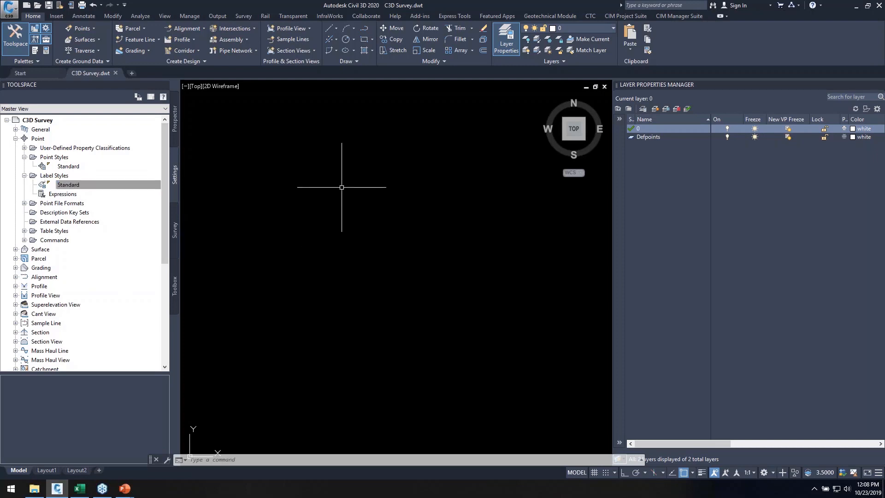
pyautogui.write('i')
pyautogui.press('Return')
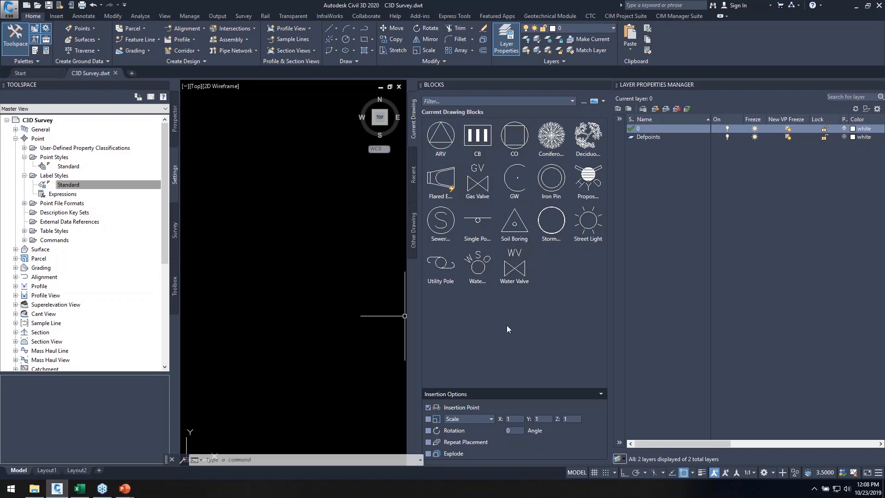
pyautogui.click(607, 85)
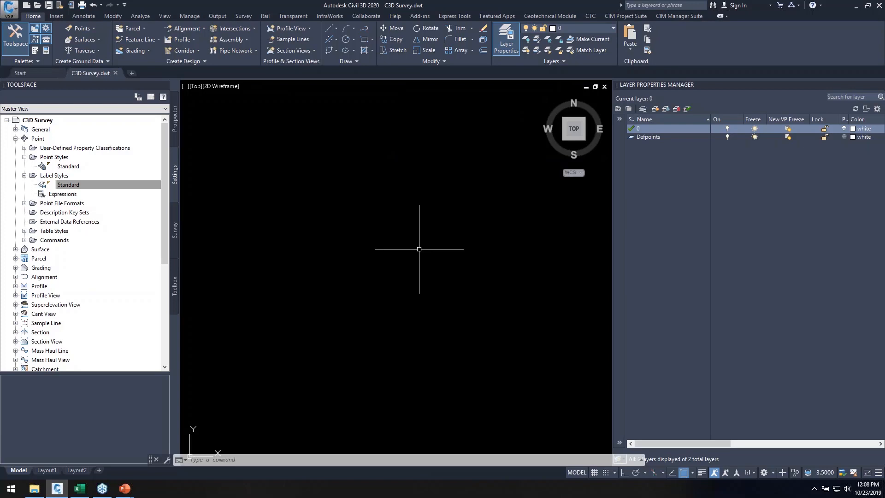
# Save a sample description key set workbook as CTC dks and open it in Excel beside Code List.xlsx.
pyautogui.click(681, 15)
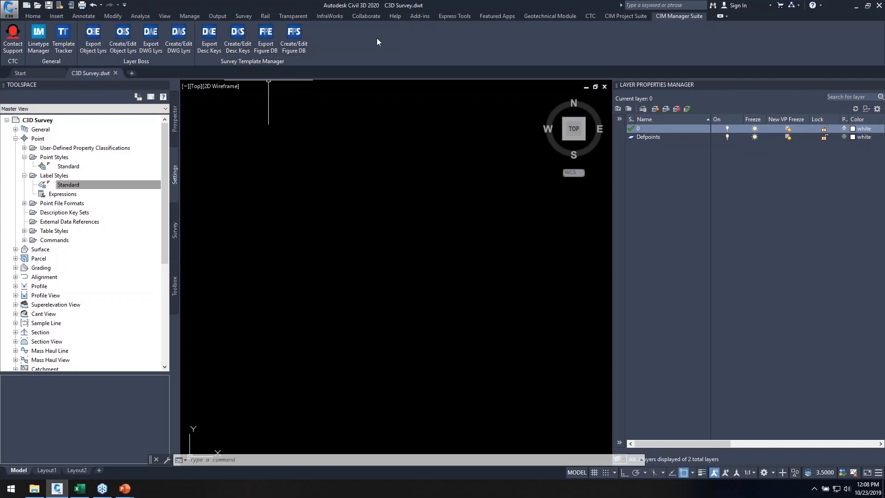
pyautogui.click(238, 41)
pyautogui.moveTo(420, 120); pyautogui.dragTo(418, 115)
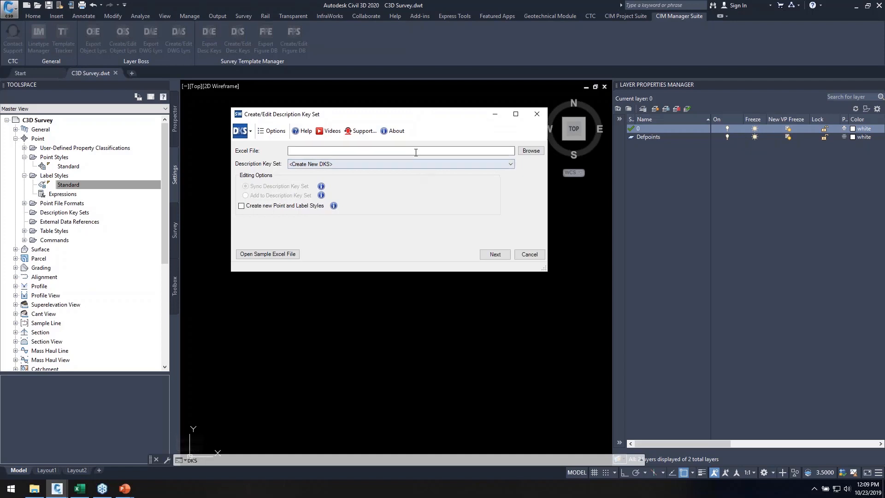
pyautogui.click(279, 255)
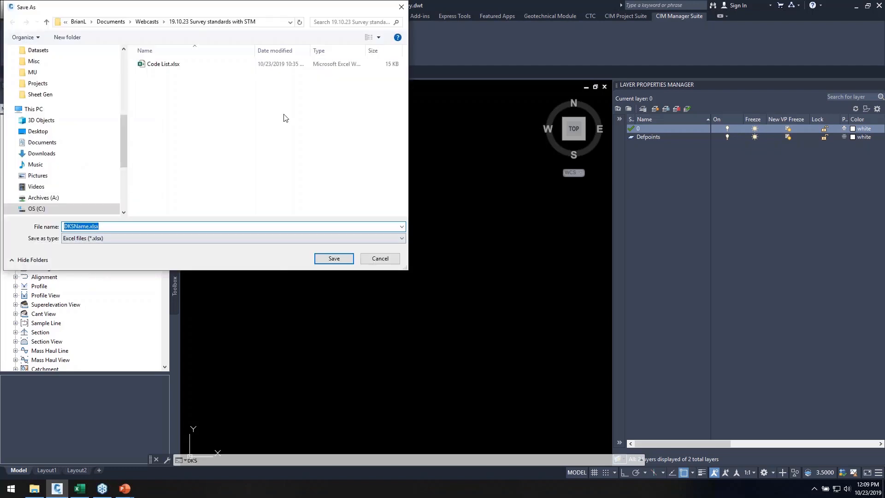
pyautogui.moveTo(258, 10); pyautogui.dragTo(342, 42)
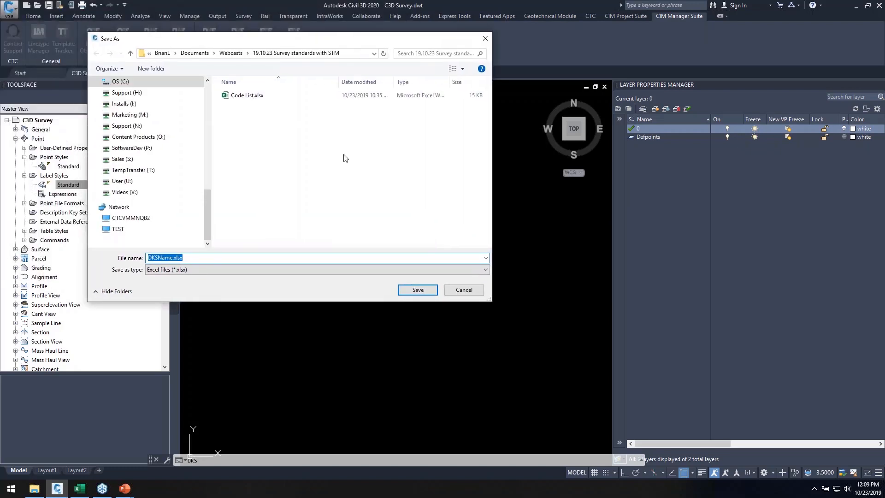
pyautogui.write('CTC dks')
pyautogui.press('Return')
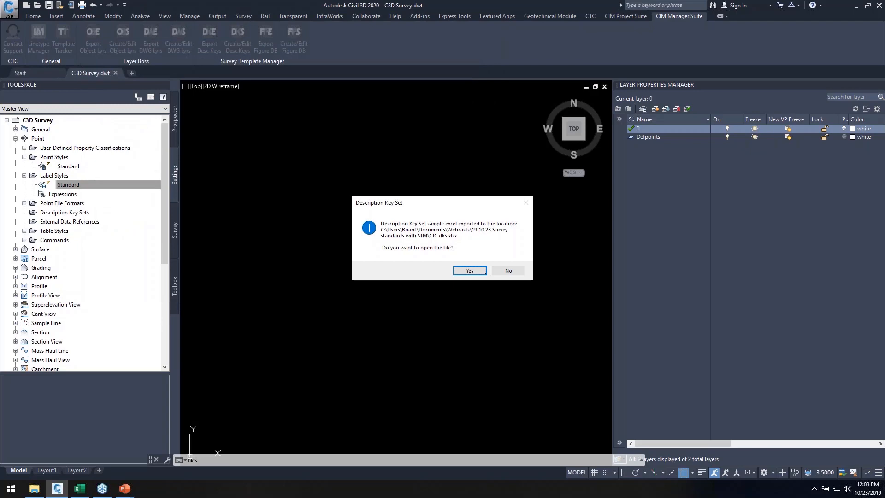
pyautogui.press('Return')
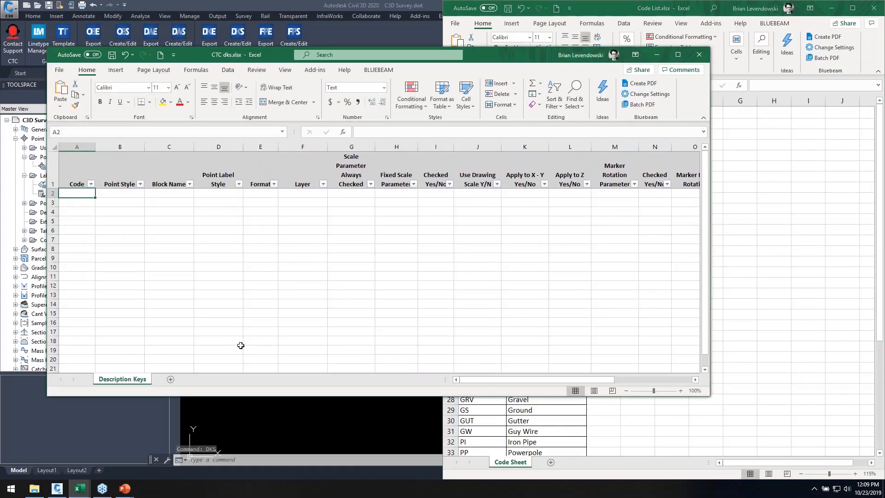
pyautogui.press('super+Left')
pyautogui.click(180, 173)
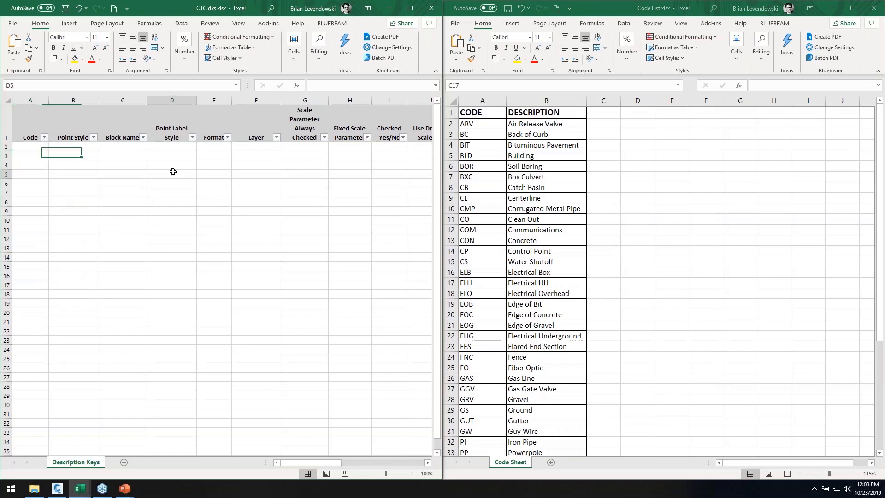
# Look through the codes and descriptions in Code List.xlsx.
pyautogui.click(514, 161)
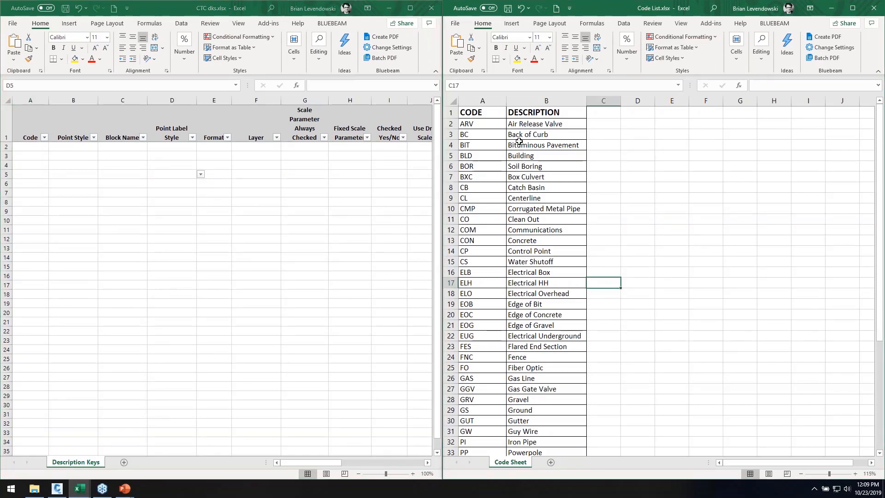
pyautogui.moveTo(487, 122); pyautogui.dragTo(538, 422)
pyautogui.scroll(-10, 550, 282)
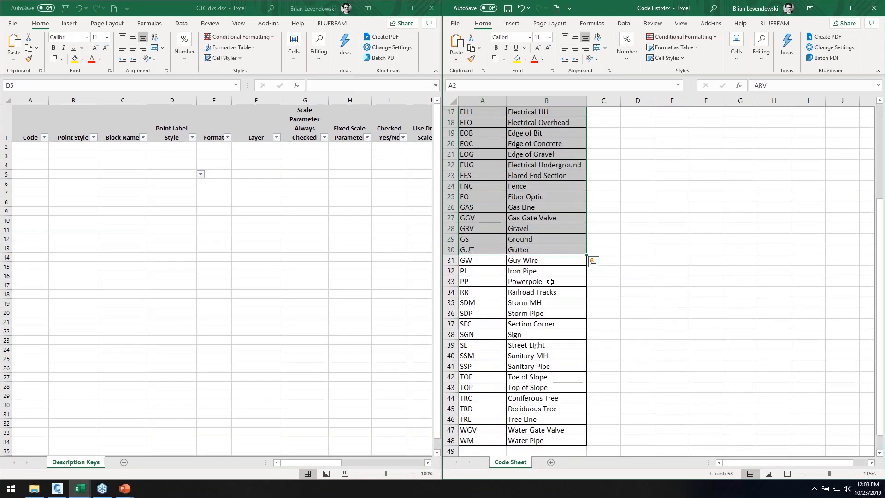
pyautogui.scroll(10, 548, 281)
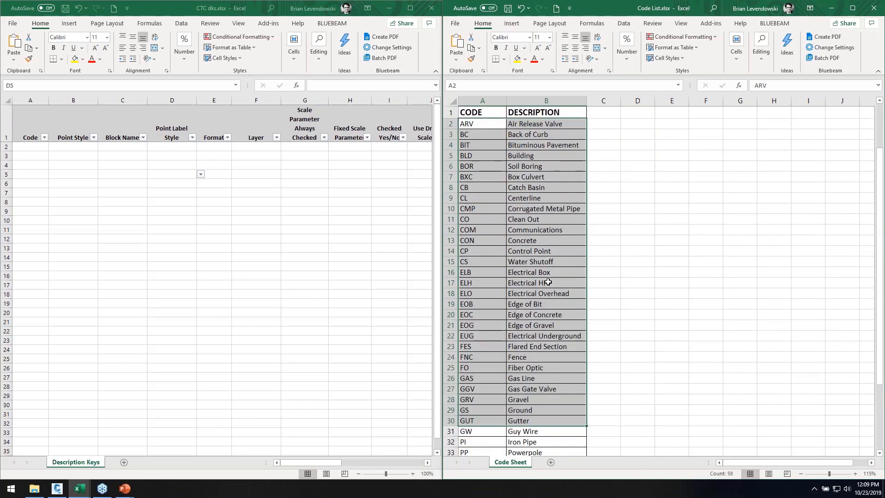
pyautogui.click(524, 157)
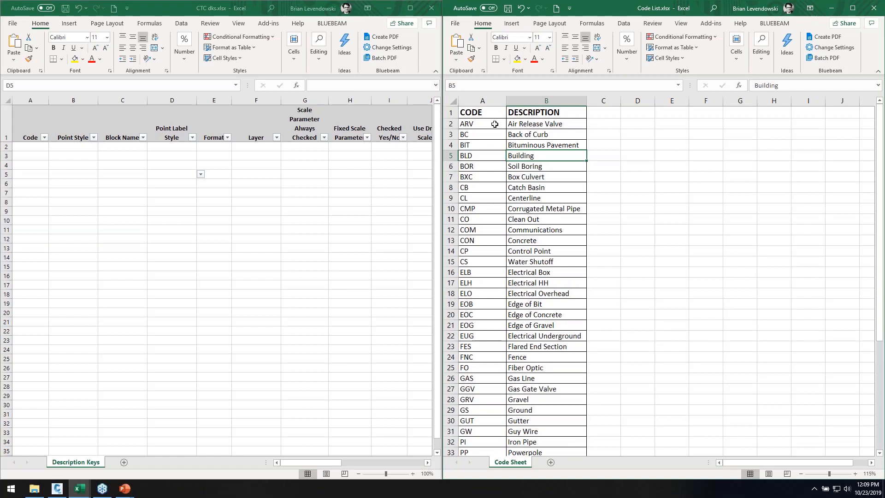
# Copy the Code Sheet worksheet to the end of CTC dks.xlsx and show that workbook full screen.
pyautogui.rightClick(510, 463)
pyautogui.click(548, 377)
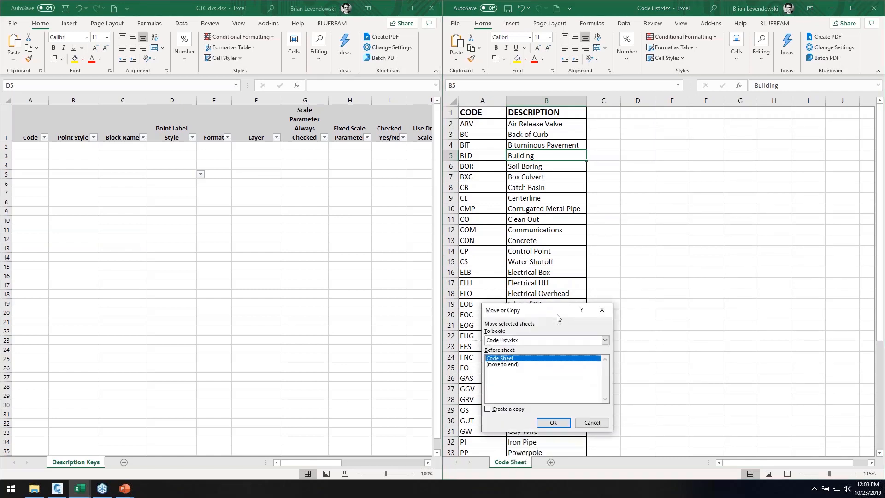
pyautogui.click(506, 364)
pyautogui.click(502, 410)
pyautogui.click(522, 341)
pyautogui.click(495, 362)
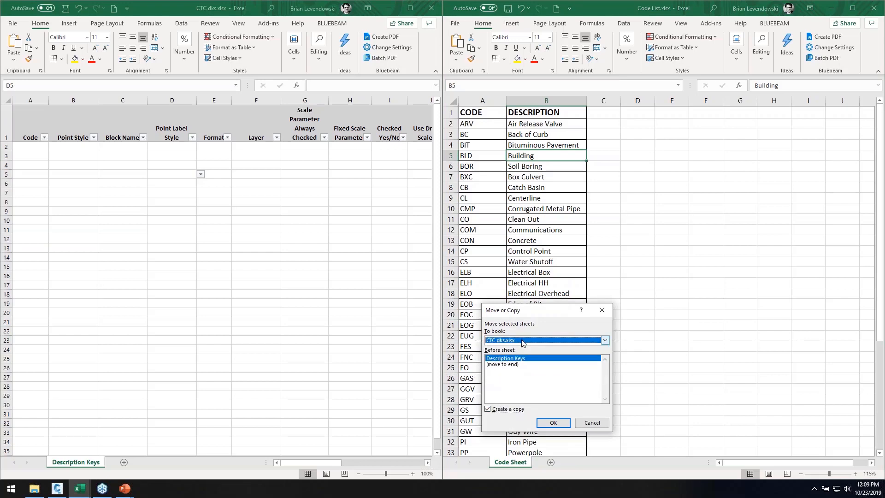
pyautogui.click(505, 364)
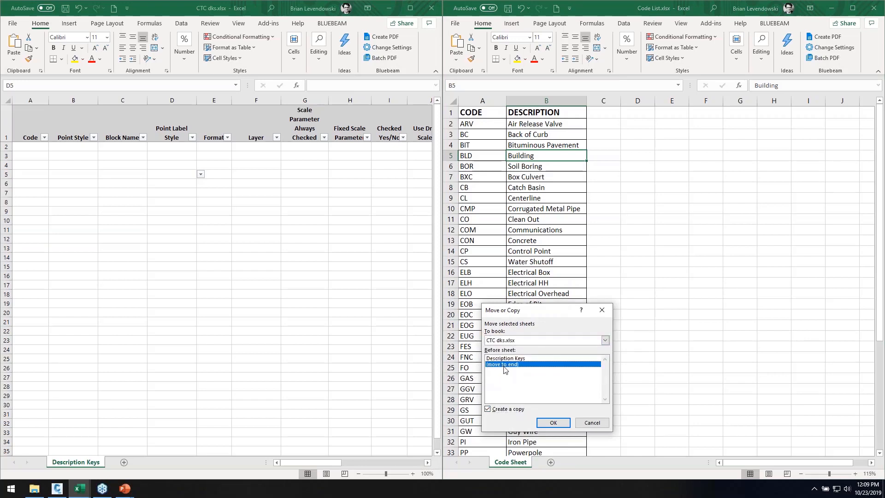
pyautogui.click(552, 423)
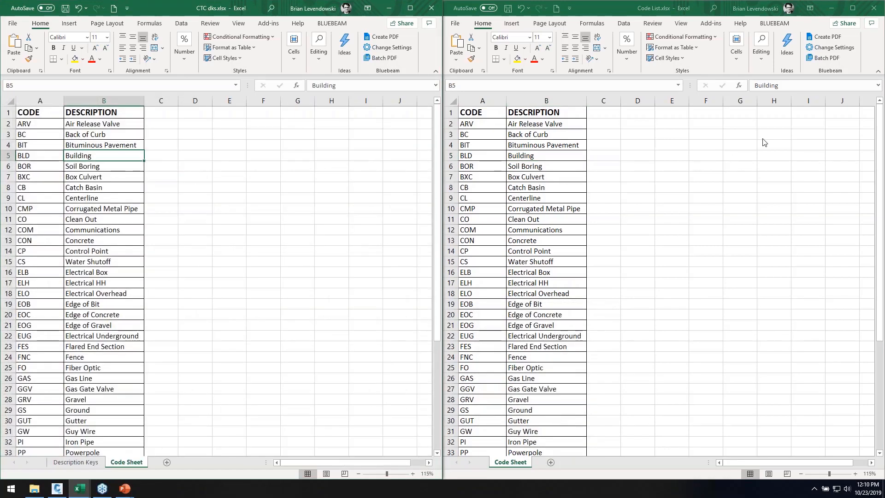
pyautogui.click(831, 8)
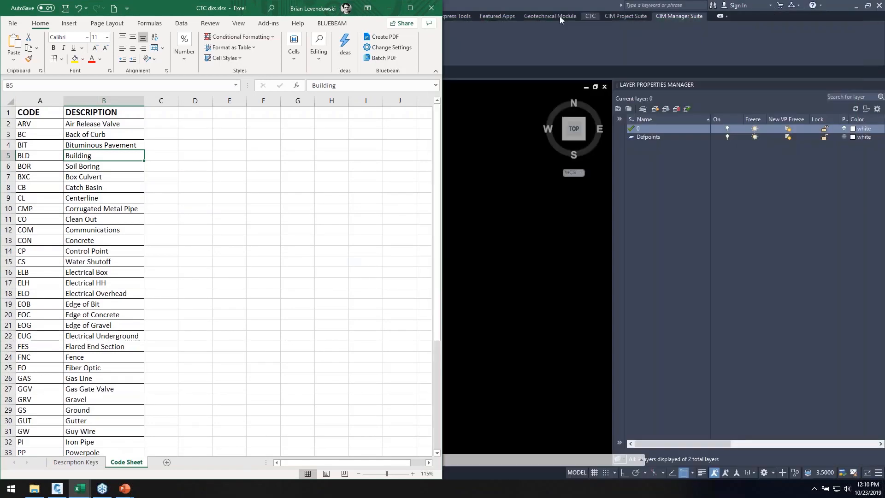
pyautogui.click(412, 9)
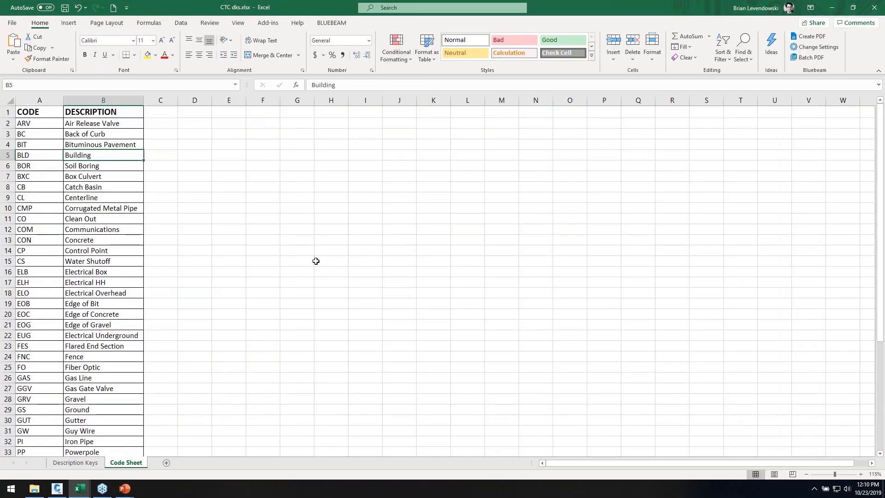
# Compare the Code Sheet's codes with the Description Keys columns and view the choices offered in the Checked column.
pyautogui.click(75, 462)
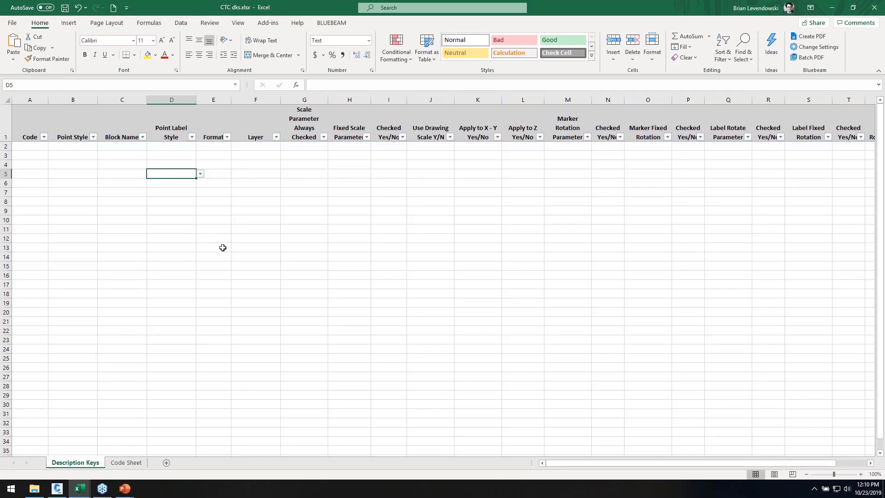
pyautogui.click(126, 462)
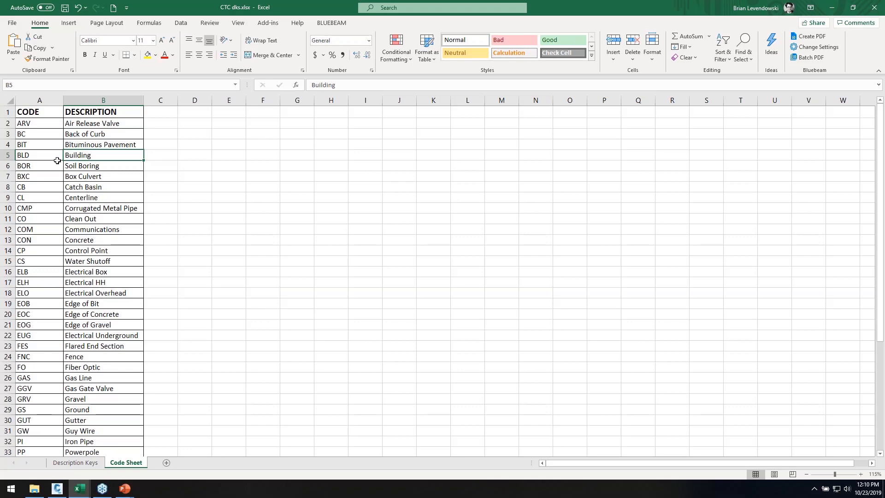
pyautogui.moveTo(40, 124); pyautogui.dragTo(44, 426)
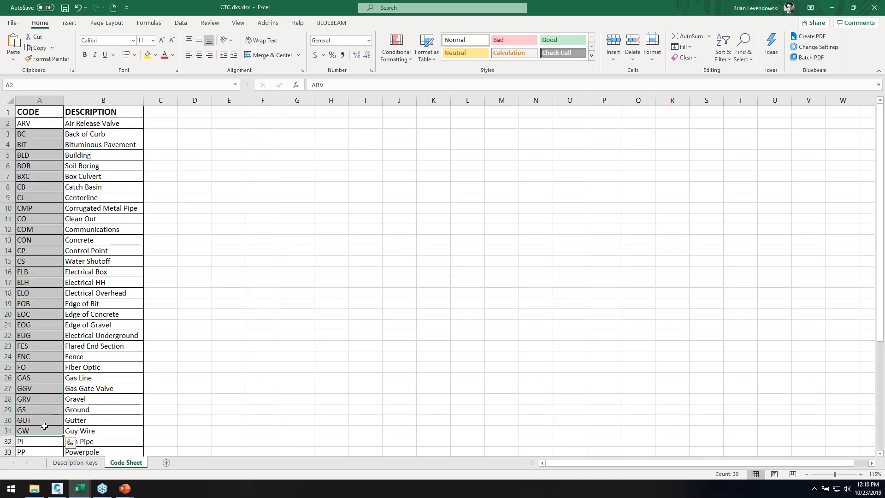
pyautogui.click(75, 463)
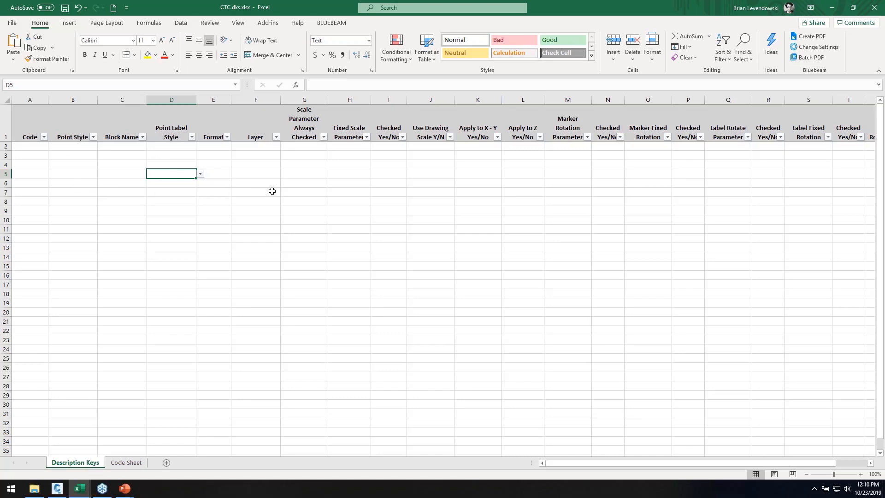
pyautogui.click(394, 154)
pyautogui.click(410, 155)
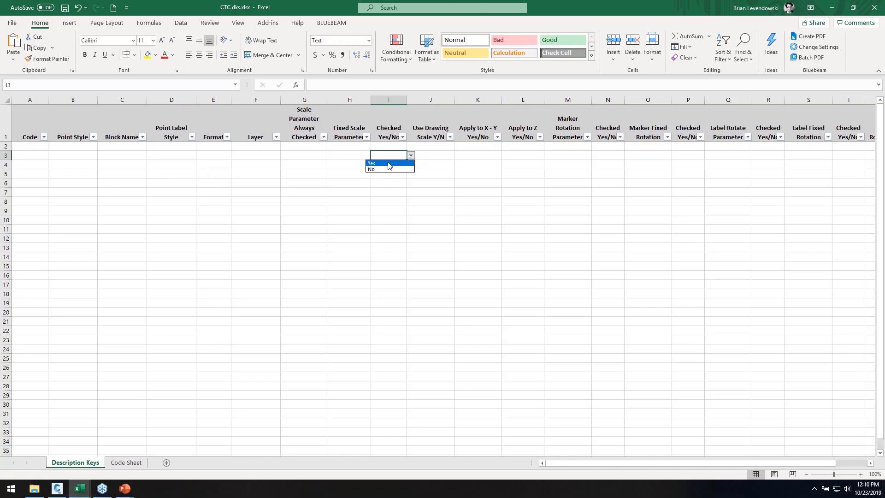
pyautogui.click(392, 188)
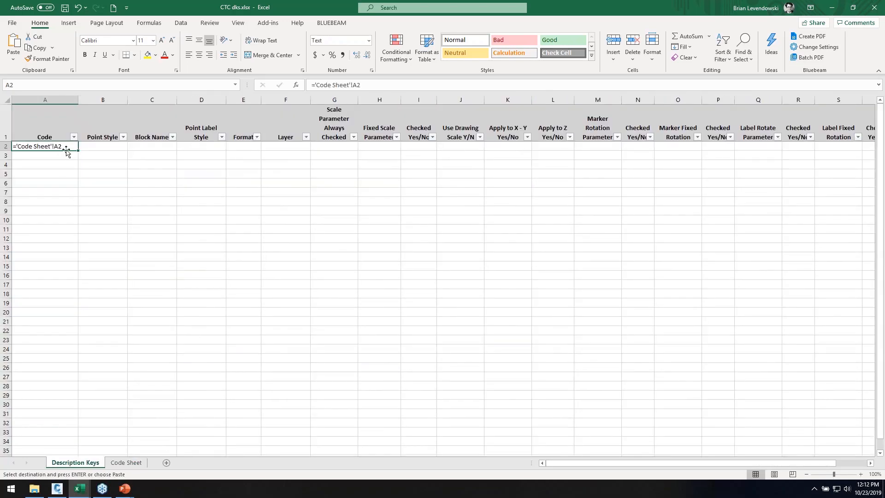
# Paste the codes into the Description Keys Code column from A2 and append an asterisk to ARV, BC and BIT.
pyautogui.hotkey('ctrl', 'v')
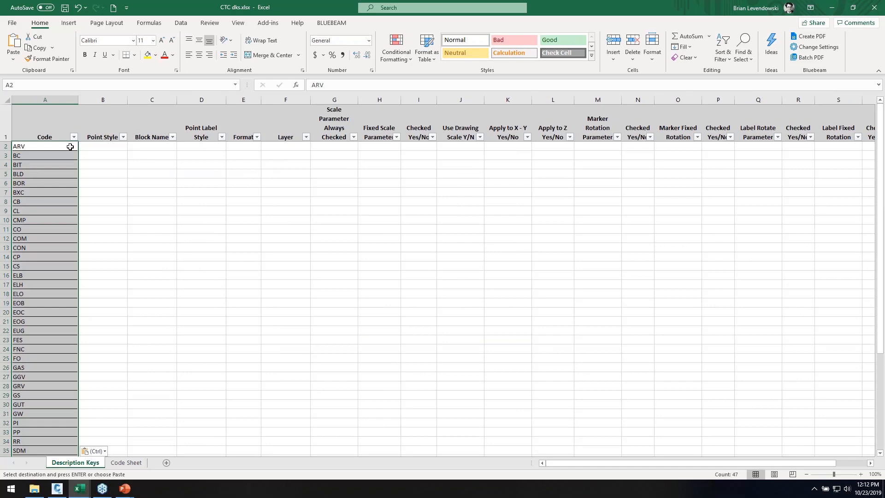
pyautogui.doubleClick(66, 145)
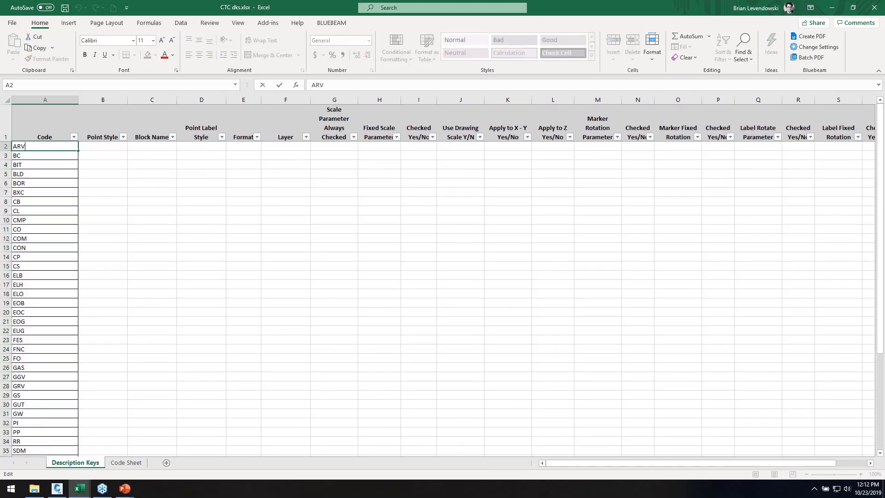
pyautogui.press('Return')
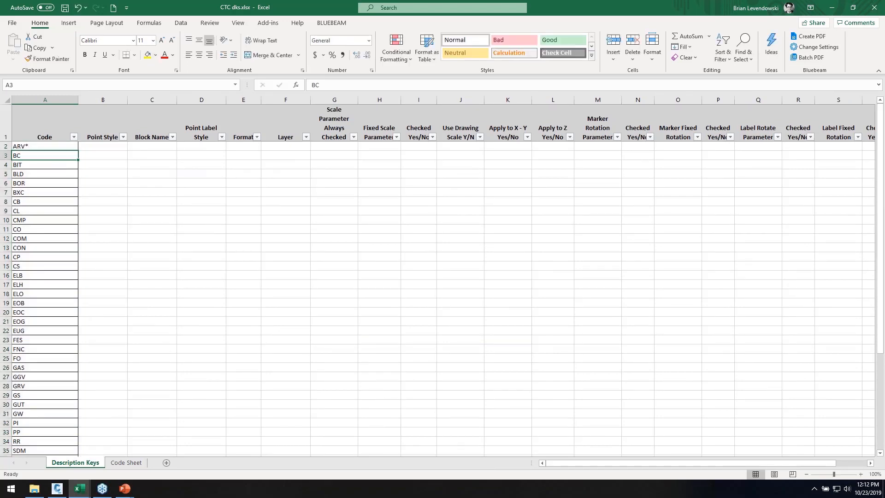
pyautogui.doubleClick(42, 155)
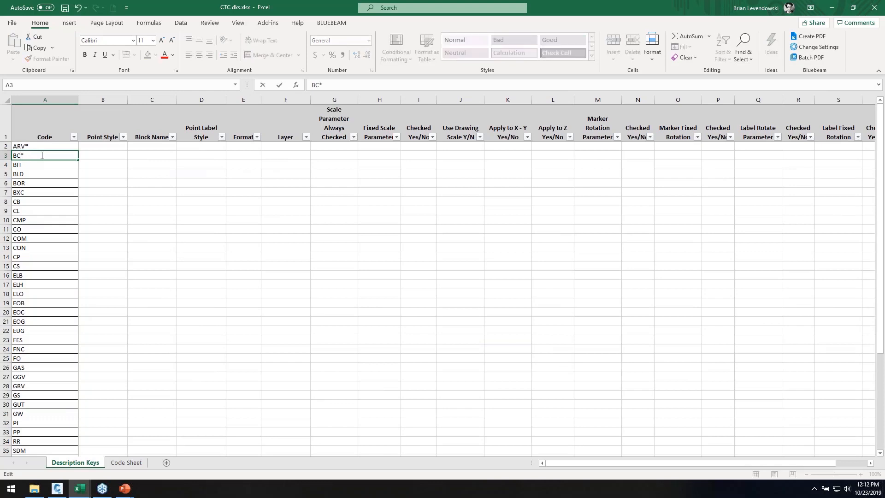
pyautogui.write('*')
pyautogui.press('Return')
pyautogui.doubleClick(44, 164)
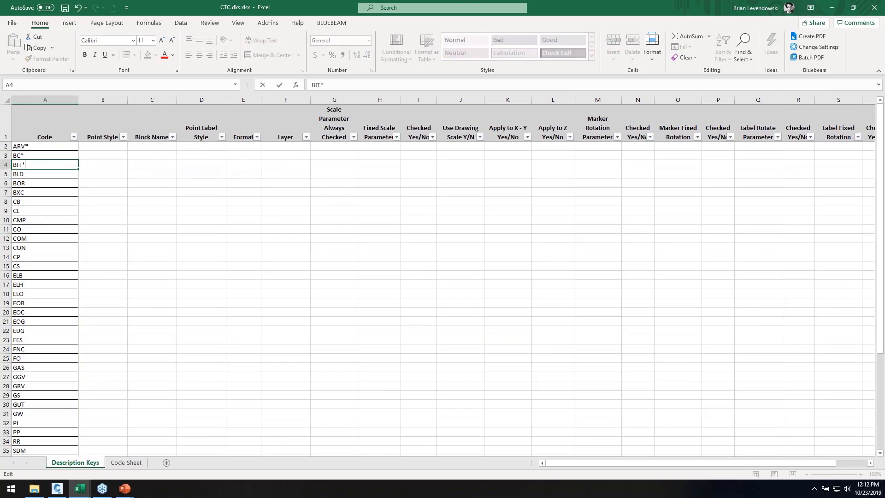
pyautogui.press('Return')
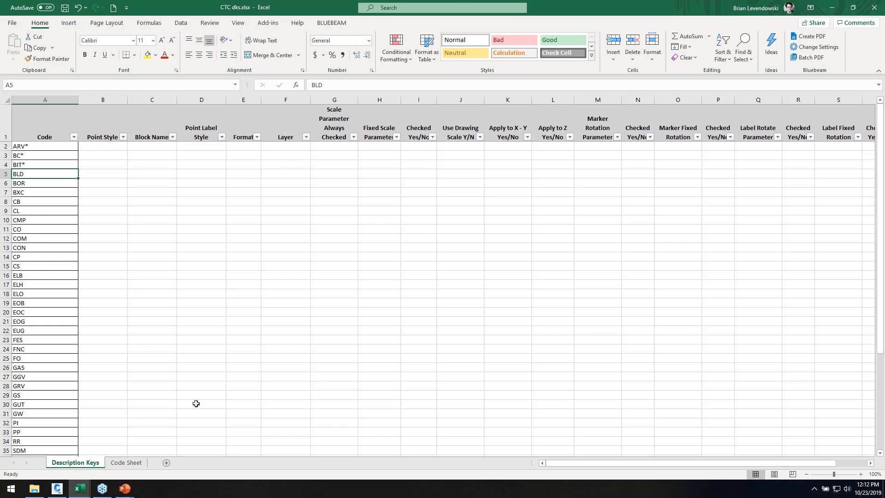
# On the Code Sheet worksheet, enter the headings prefix, - and suffix in cells F1, G1 and H1.
pyautogui.click(126, 463)
pyautogui.scroll(6, 230, 208)
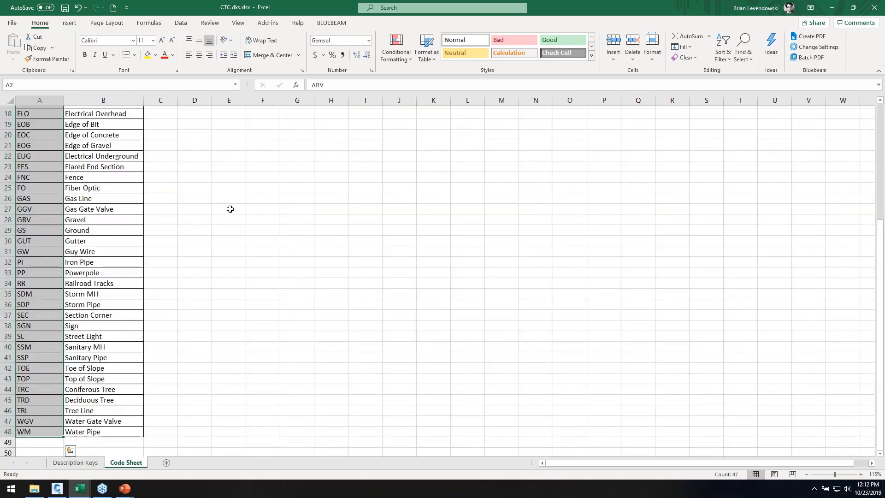
pyautogui.click(228, 176)
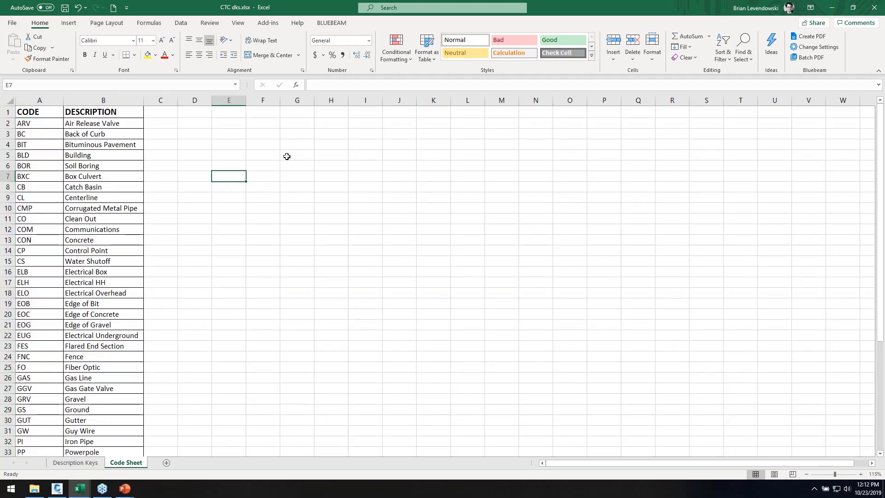
pyautogui.click(266, 112)
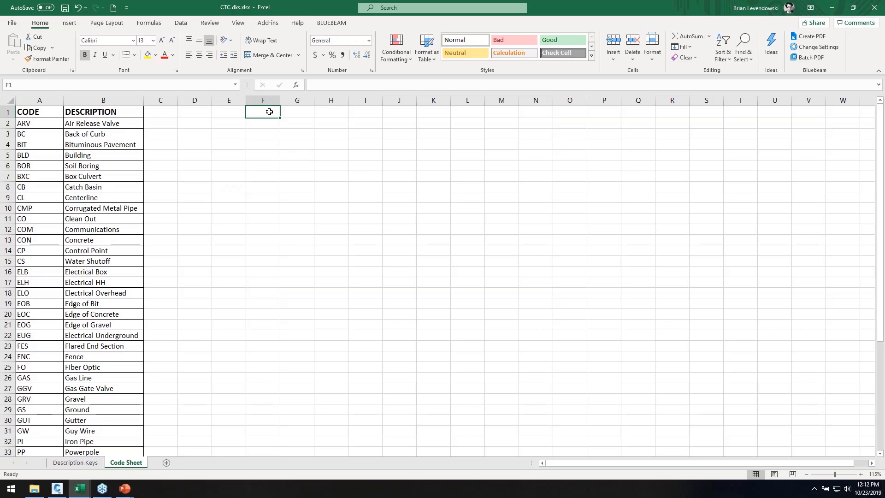
pyautogui.write('prefix')
pyautogui.press('Tab')
pyautogui.write('-')
pyautogui.press('Tab')
pyautogui.write('suf')
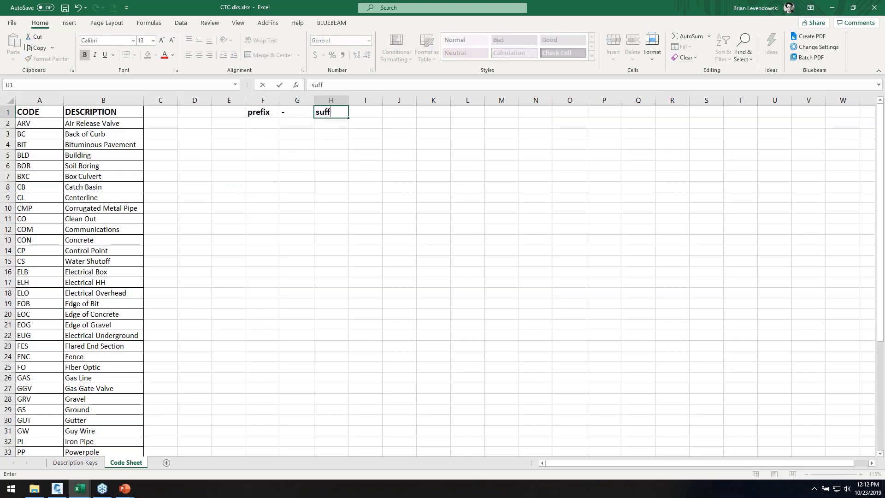
pyautogui.write('fix')
pyautogui.press('Return')
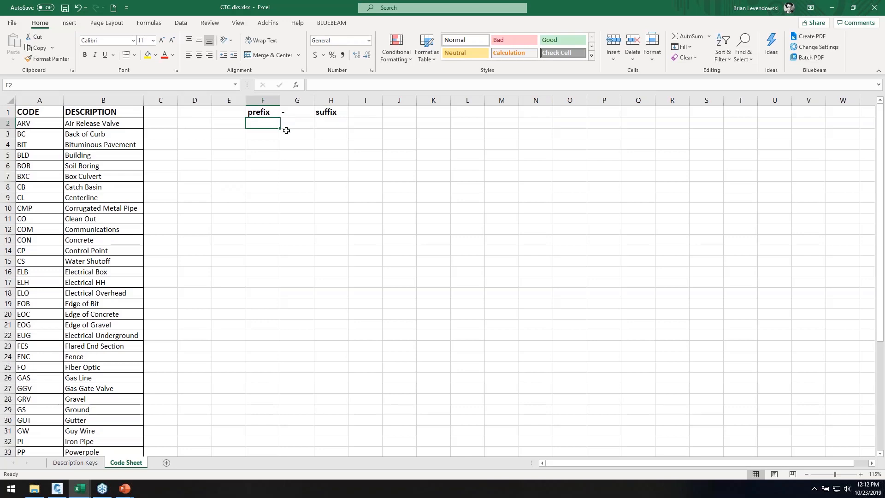
# Enter V-NODE in F2 and a hyphen in G2, and fill both down to row 48.
pyautogui.write('V-NODE')
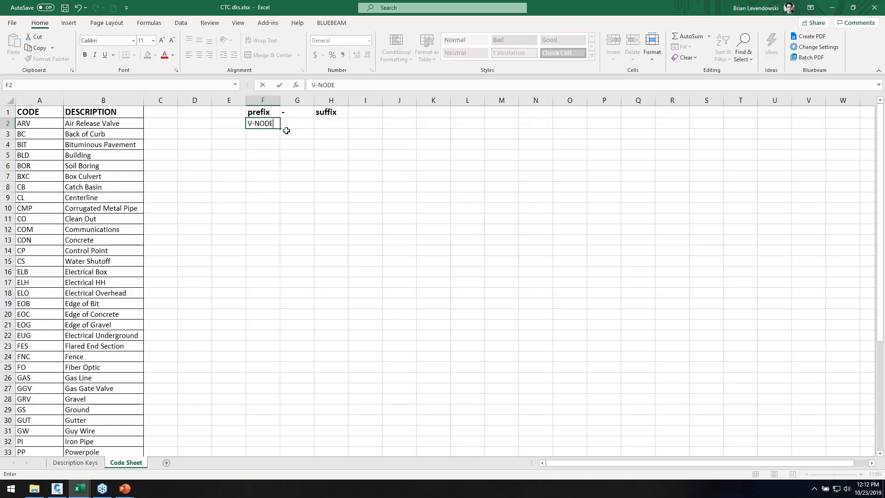
pyautogui.press('Return')
pyautogui.click(268, 125)
pyautogui.click(299, 124)
pyautogui.write('-')
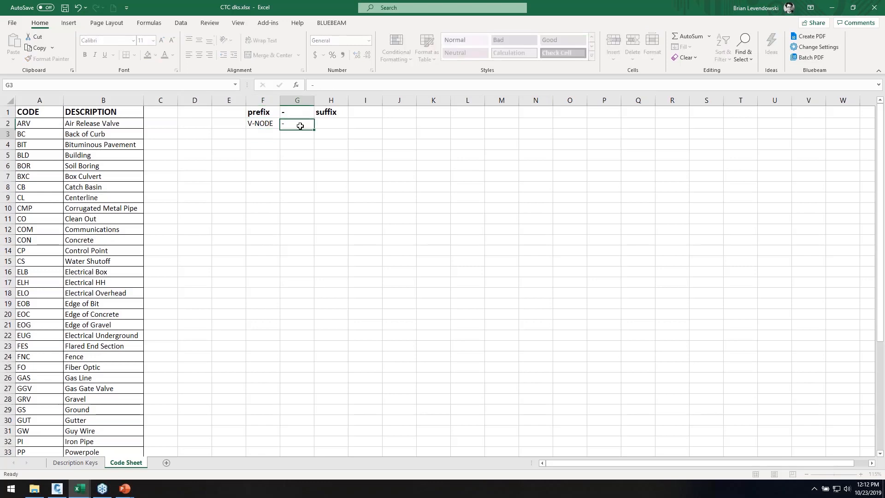
pyautogui.moveTo(268, 124); pyautogui.dragTo(300, 443)
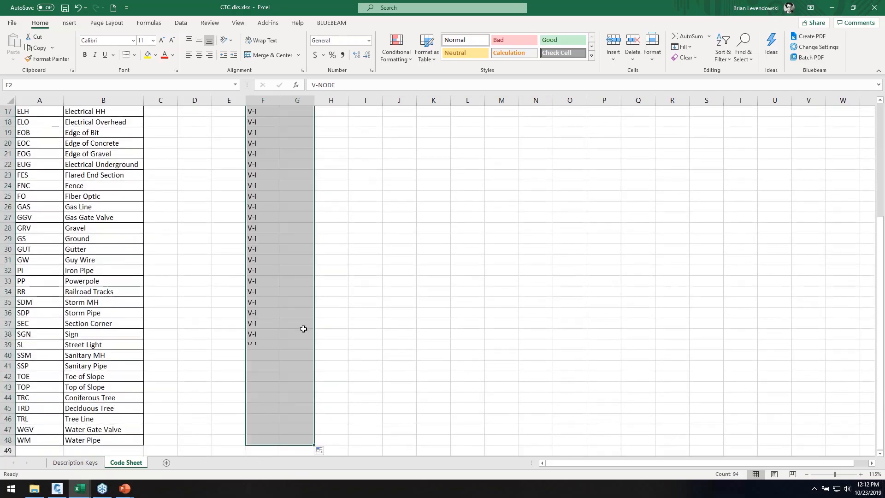
pyautogui.scroll(5, 305, 223)
# Change the prefix of the ARV code in F2 to V-SYMB.
pyautogui.click(333, 124)
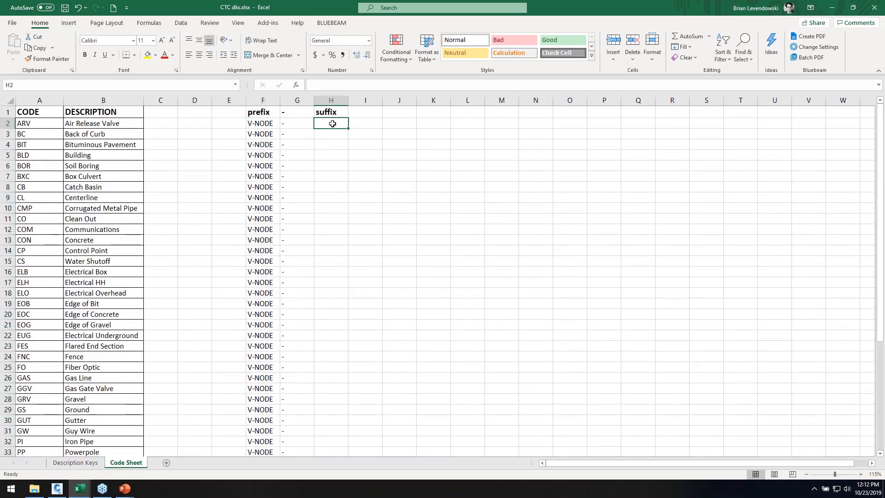
pyautogui.click(268, 123)
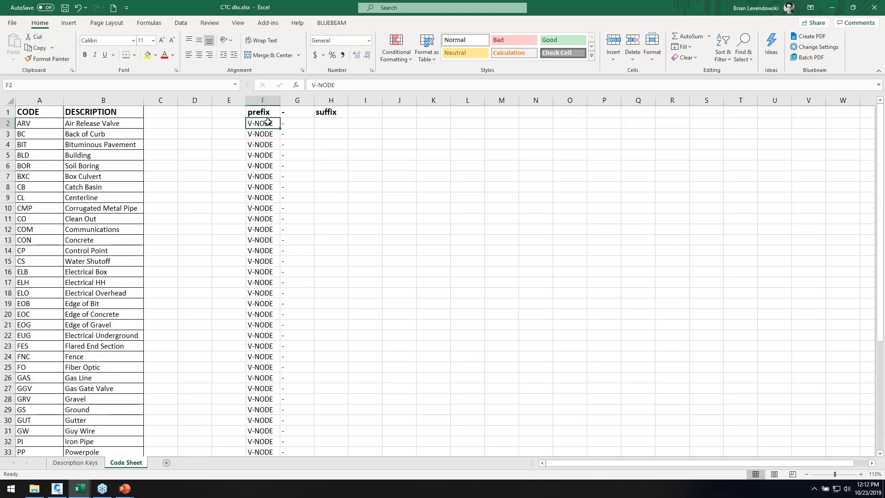
pyautogui.doubleClick(268, 122)
pyautogui.write('SYB')
pyautogui.write('MB')
pyautogui.press('Return')
pyautogui.press('Up')
# Review the prefix column against the code descriptions for other point symbols, such as BOR, CO, CS and GGV.
pyautogui.click(256, 166)
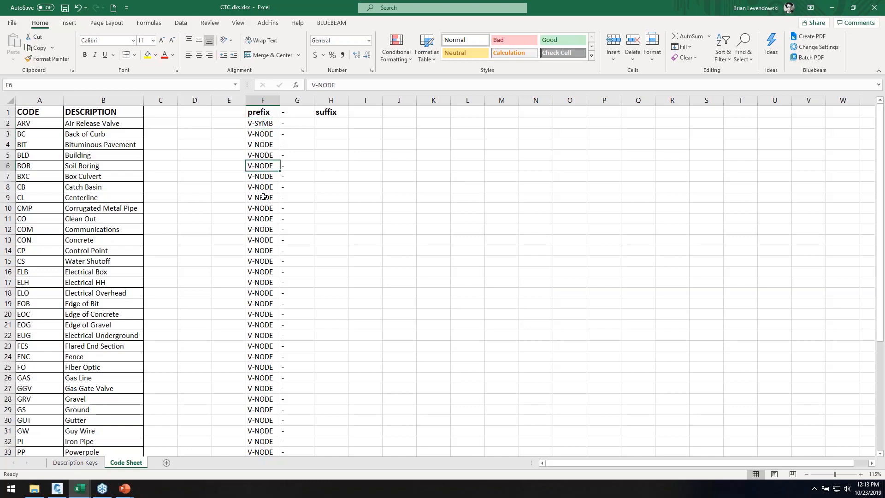
pyautogui.keyDown('ctrl'); pyautogui.click(256, 220); pyautogui.keyUp('ctrl')
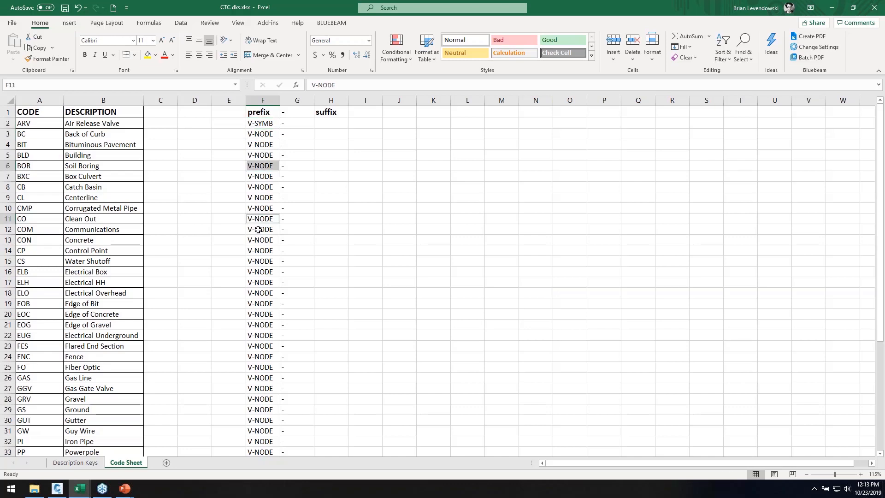
pyautogui.keyDown('ctrl'); pyautogui.click(257, 261); pyautogui.keyUp('ctrl')
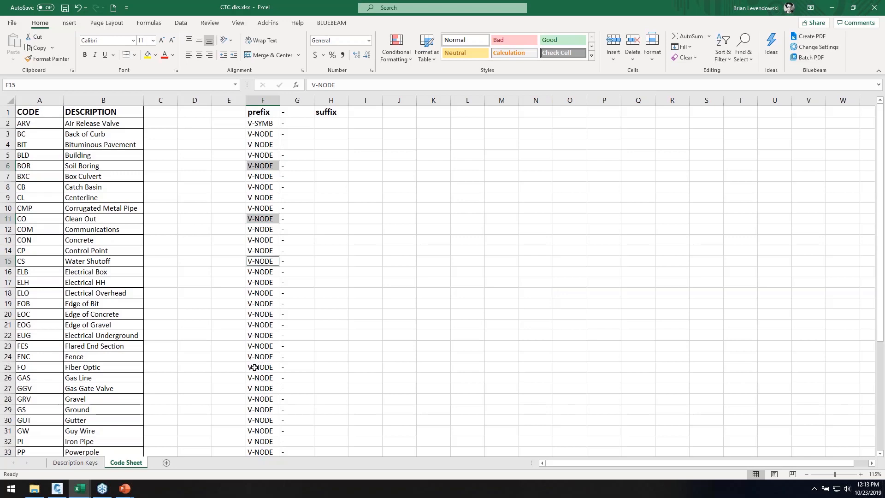
pyautogui.keyDown('ctrl'); pyautogui.click(257, 389); pyautogui.keyUp('ctrl')
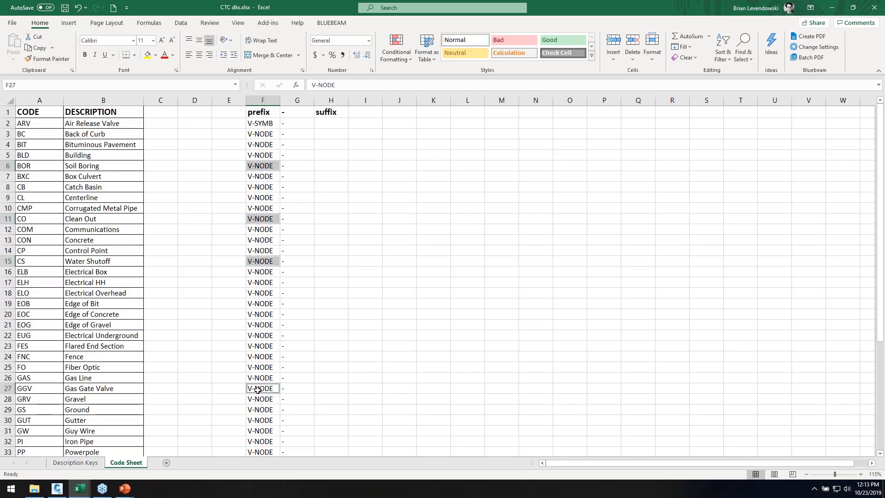
pyautogui.click(261, 123)
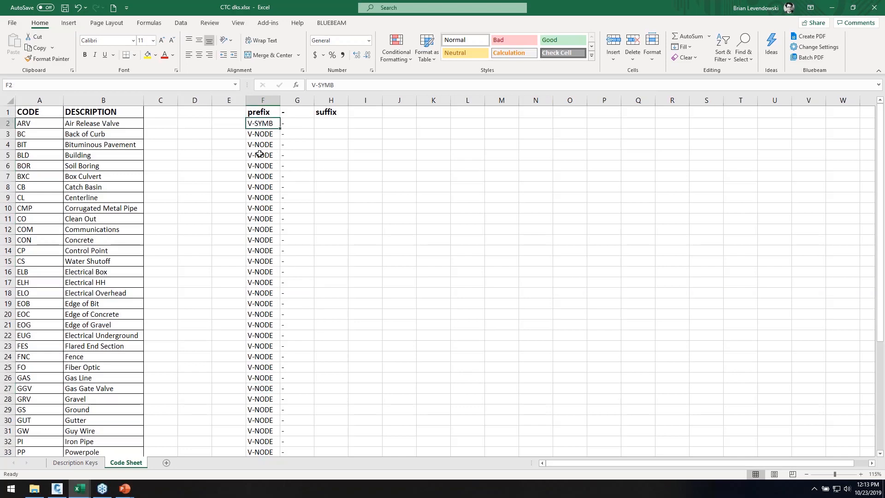
pyautogui.click(254, 178)
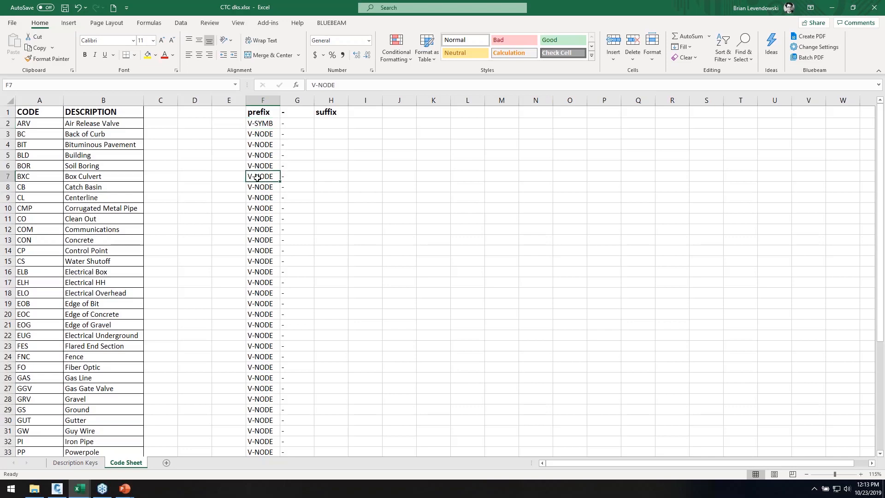
pyautogui.click(266, 123)
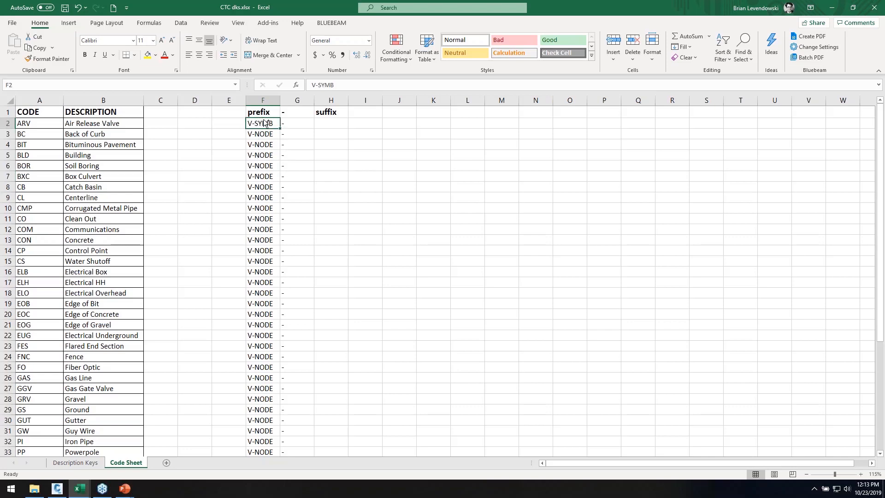
pyautogui.click(264, 187)
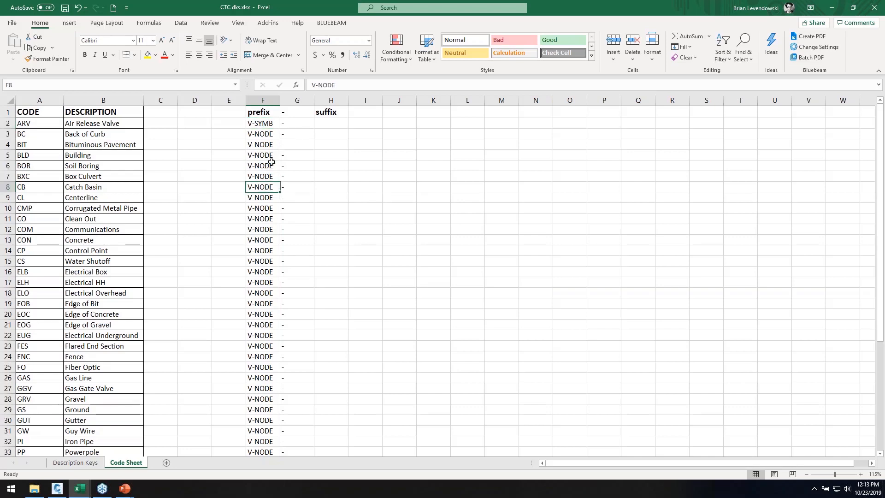
pyautogui.click(272, 195)
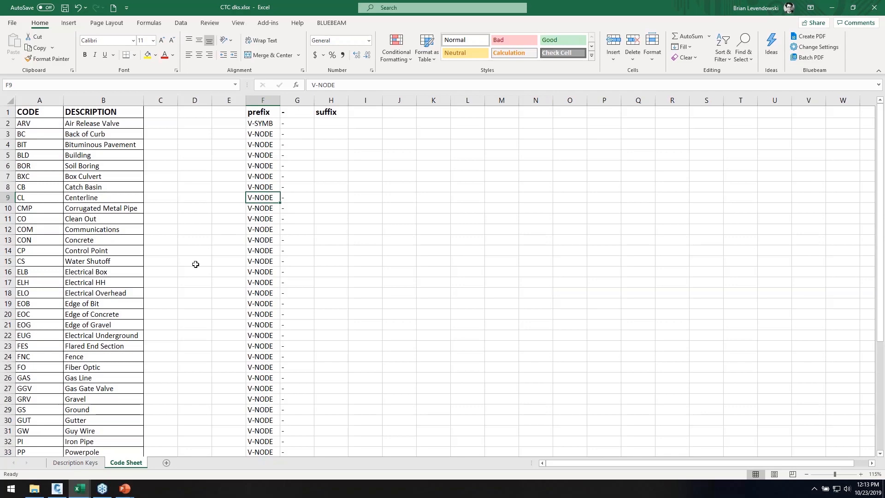
pyautogui.click(174, 282)
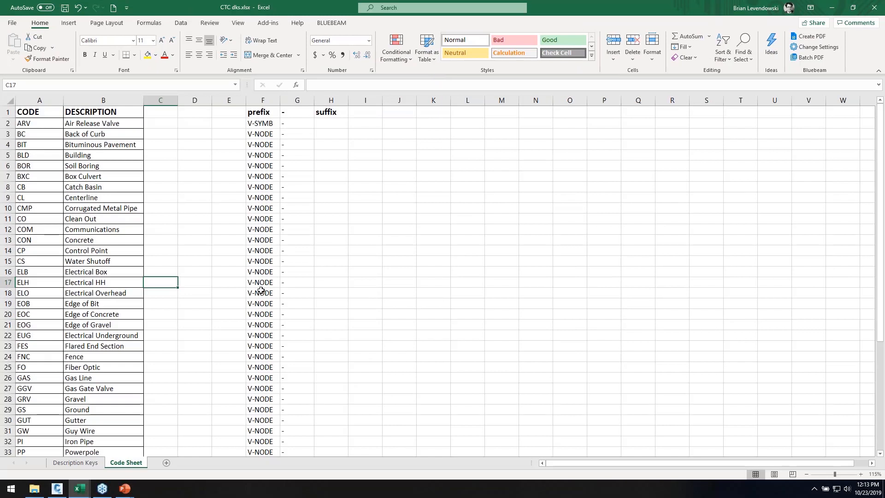
pyautogui.click(259, 281)
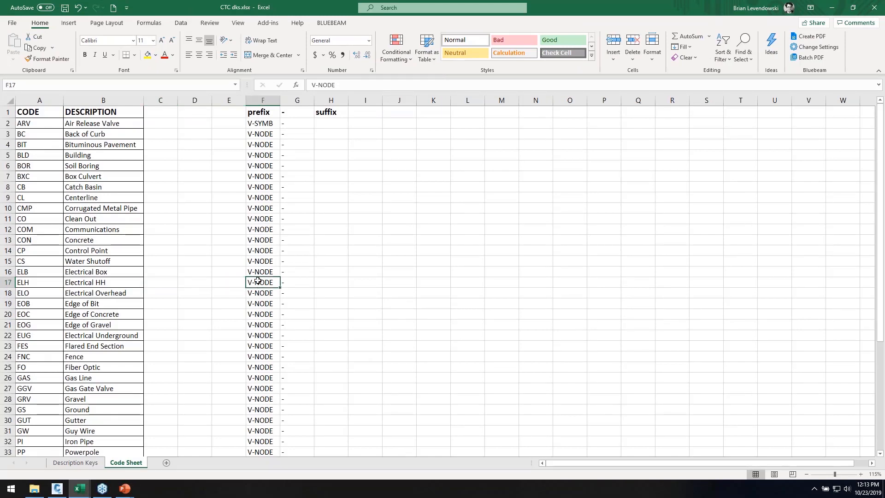
pyautogui.click(308, 168)
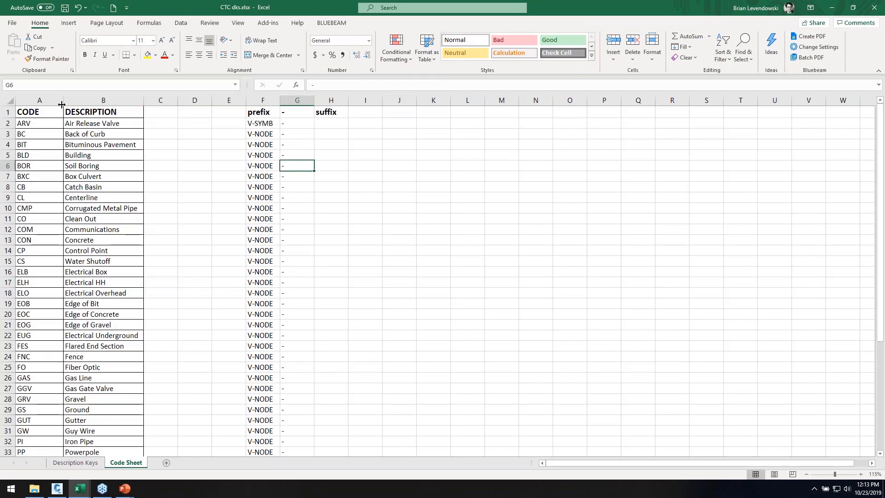
pyautogui.click(330, 123)
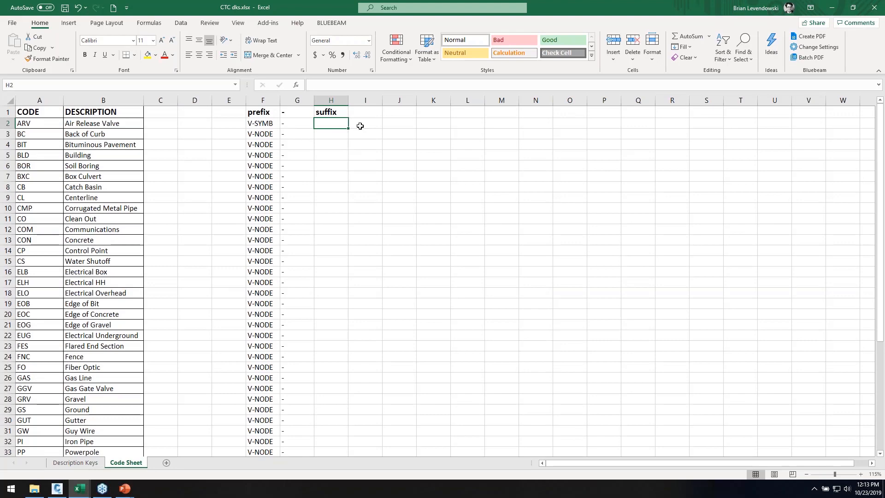
pyautogui.click(363, 124)
pyautogui.click(328, 121)
pyautogui.moveTo(589, 9)
pyautogui.mouseDown()
pyautogui.moveTo(498, 25)
pyautogui.moveTo(577, 0)
pyautogui.mouseUp()
pyautogui.moveTo(719, 163); pyautogui.dragTo(721, 157)
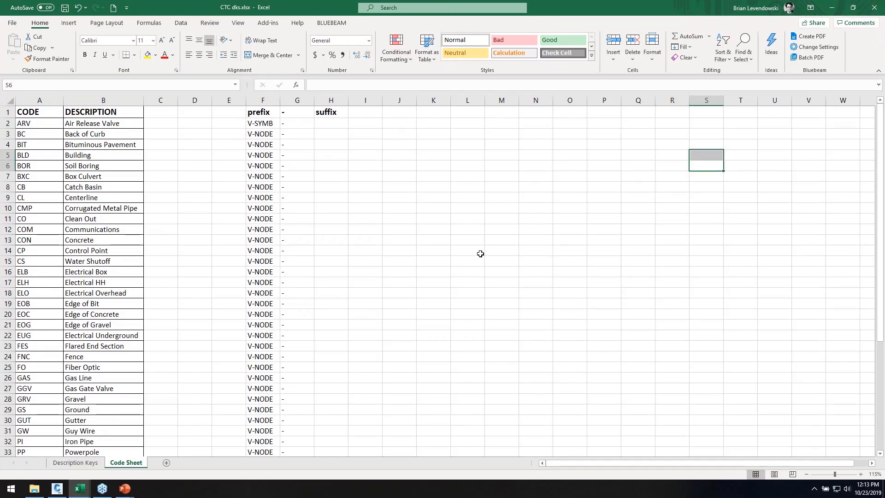
pyautogui.click(404, 302)
# Close the Code List.xlsx workbook and save CTC dks.xlsx.
pyautogui.moveTo(83, 489)
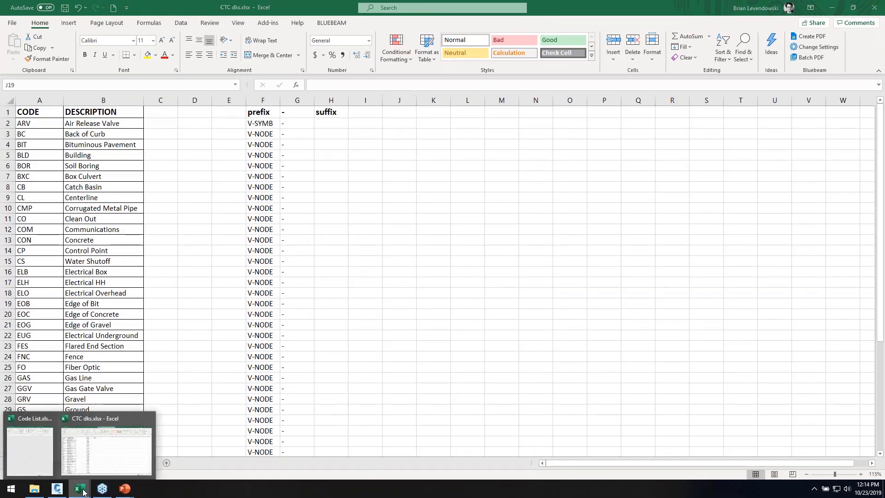
pyautogui.click(44, 458)
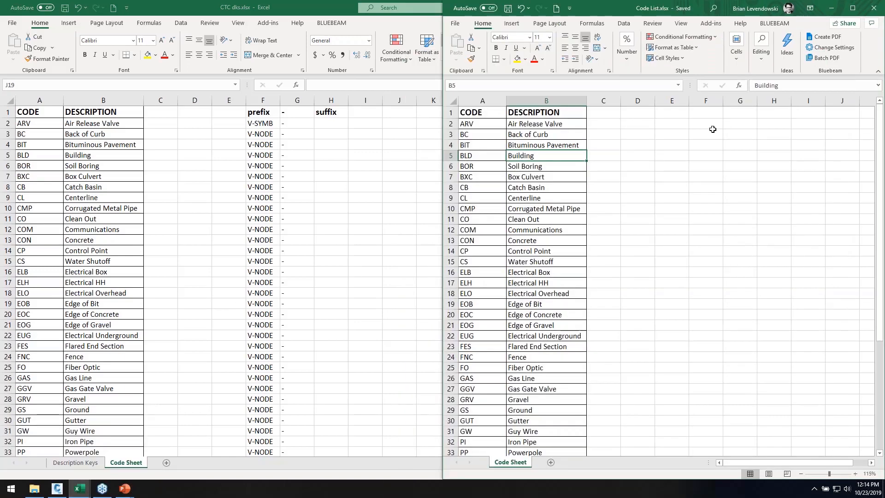
pyautogui.click(874, 8)
pyautogui.click(207, 178)
pyautogui.hotkey('ctrl', 's')
# Enter WATR as the suffix for the ARV code in H2.
pyautogui.click(328, 124)
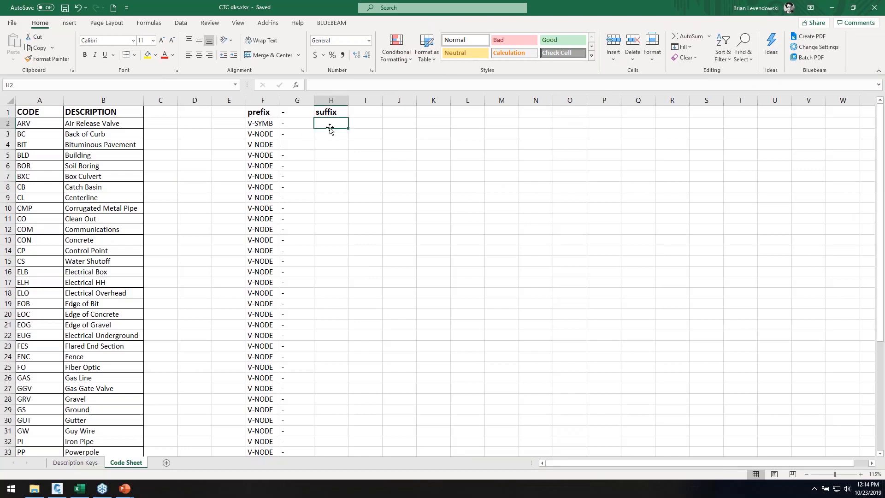
pyautogui.write('R')
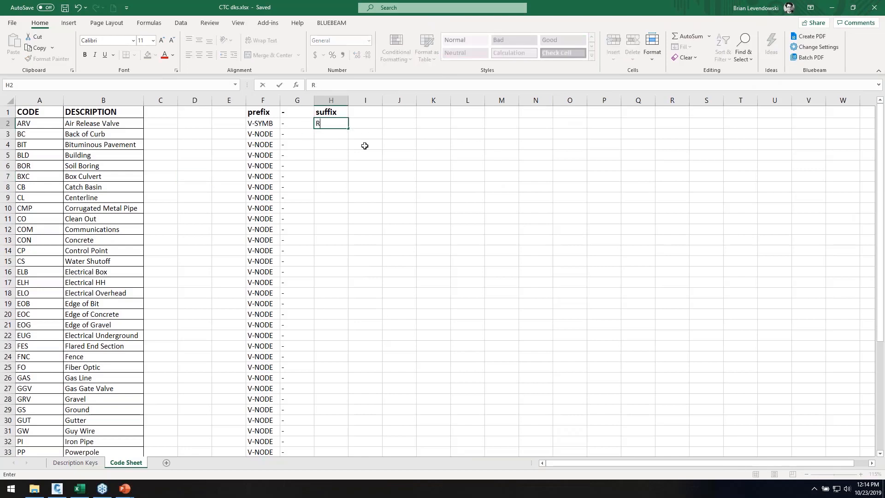
pyautogui.write('ERWATER')
pyautogui.press('BackSpace')
pyautogui.press('BackSpace')
pyautogui.write('R')
pyautogui.press('Return')
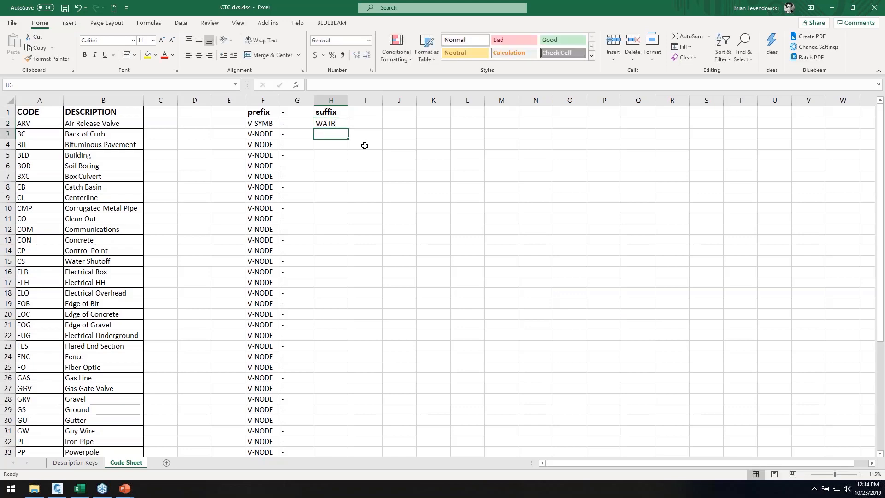
# Enter the suffixes CURB, BITM, BLDG, BORE and STRM in H3 to H7, and repeat the H2:H7 pattern down to row 48.
pyautogui.write('CURB')
pyautogui.press('Return')
pyautogui.write('BITM')
pyautogui.press('Return')
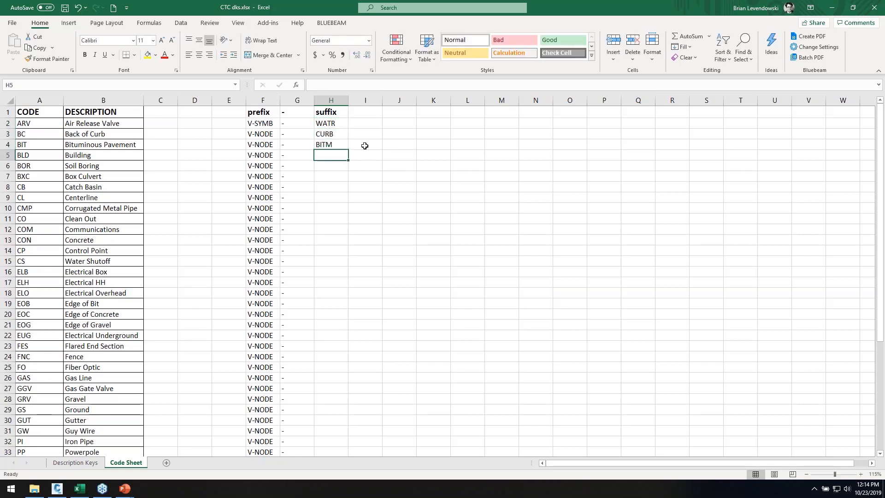
pyautogui.write('BLDG')
pyautogui.press('Return')
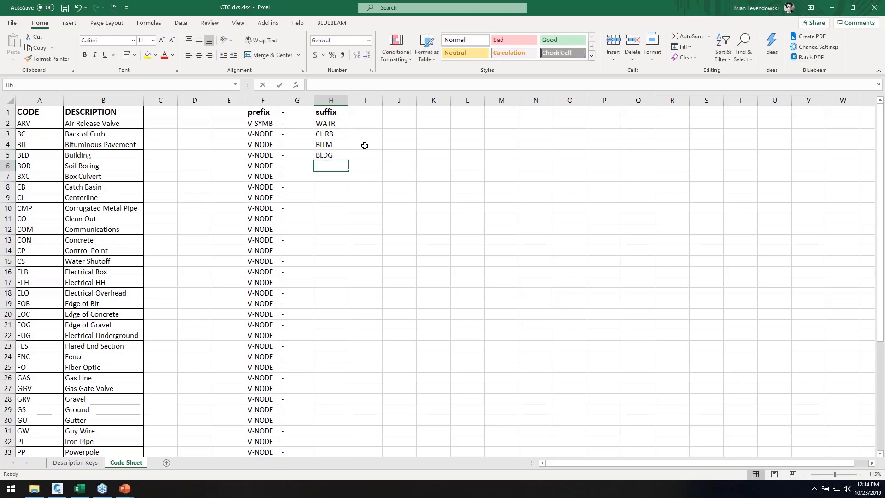
pyautogui.write('BORE')
pyautogui.press('Return')
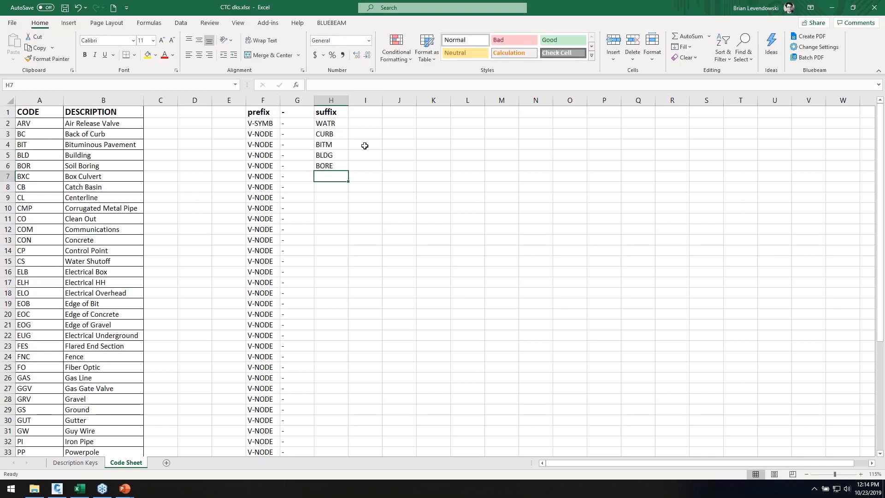
pyautogui.write('STRM')
pyautogui.press('Return')
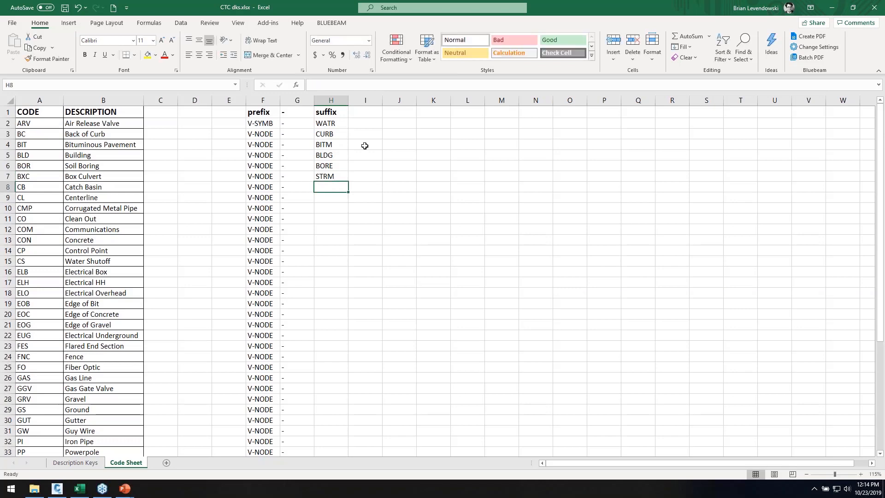
pyautogui.moveTo(338, 123); pyautogui.dragTo(320, 443)
pyautogui.scroll(5, 358, 225)
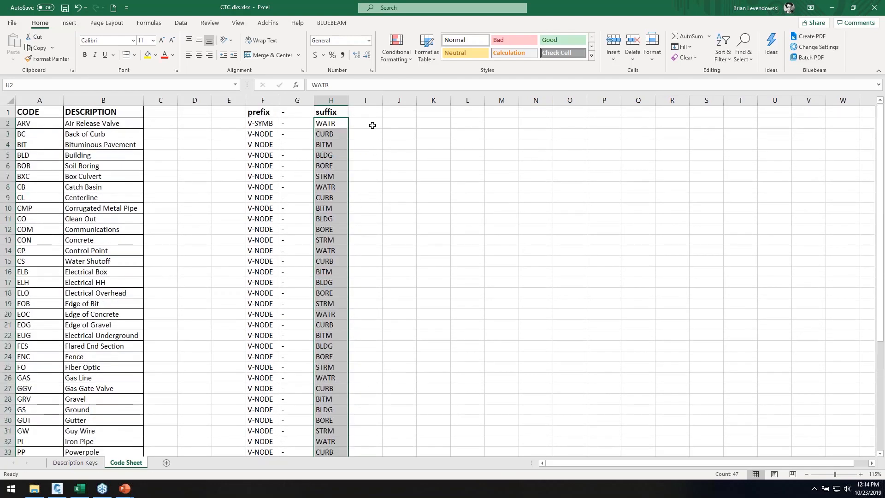
# Combine the ARV prefix, hyphen and suffix in I2 with the formula =F2&G2&H2.
pyautogui.click(370, 124)
pyautogui.write('=')
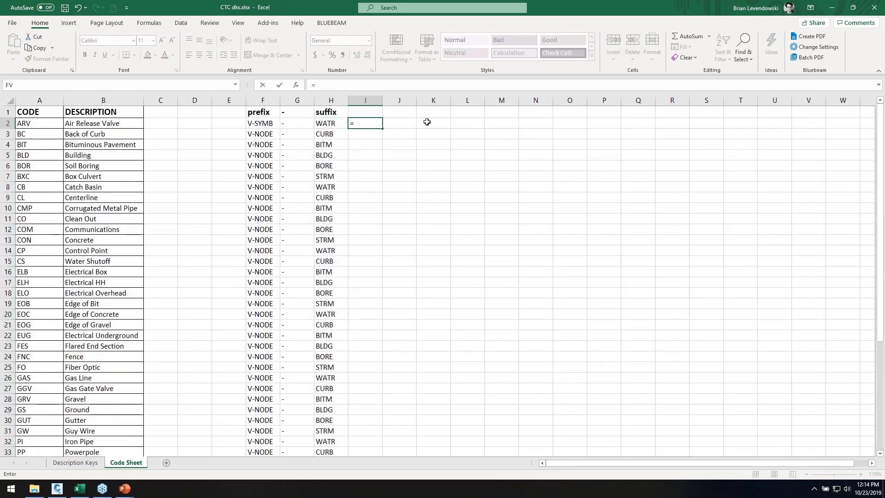
pyautogui.click(279, 124)
pyautogui.write('&')
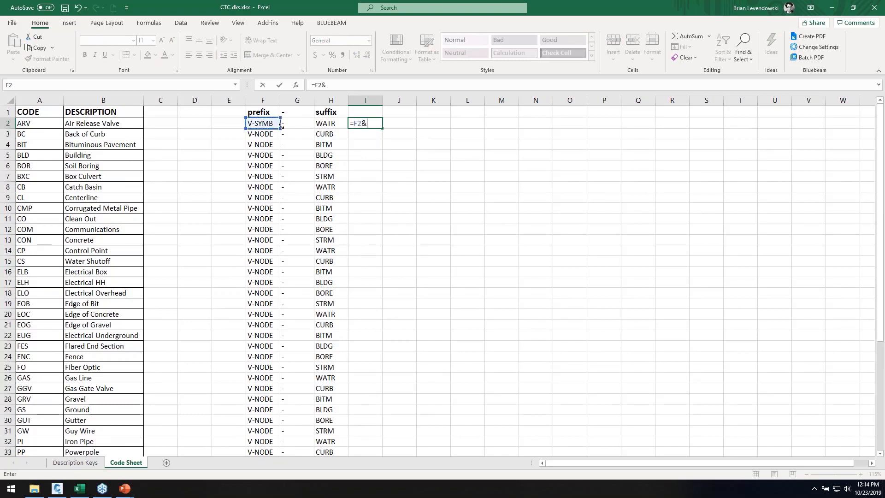
pyautogui.click(301, 123)
pyautogui.write('&')
pyautogui.click(325, 123)
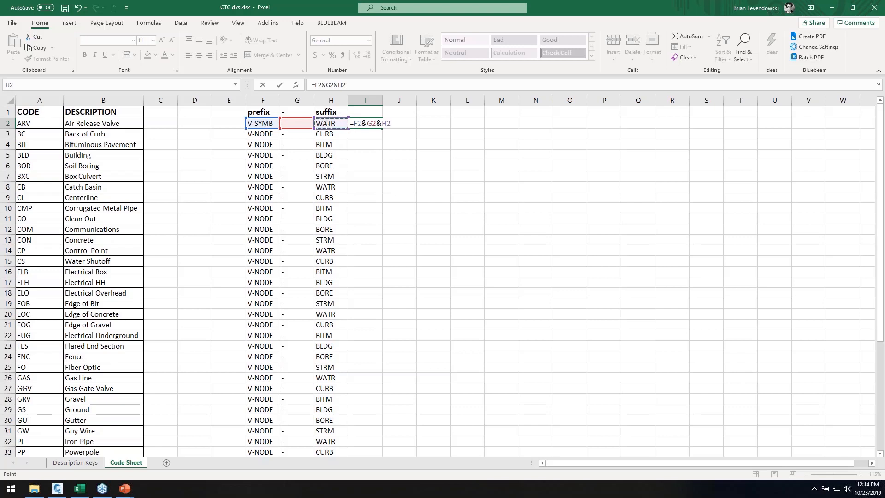
pyautogui.press('Return')
# Widen column I to fit the combined names and fill the I2 formula down to I48.
pyautogui.moveTo(386, 99); pyautogui.dragTo(401, 99)
pyautogui.click(397, 125)
pyautogui.moveTo(402, 130); pyautogui.dragTo(387, 437)
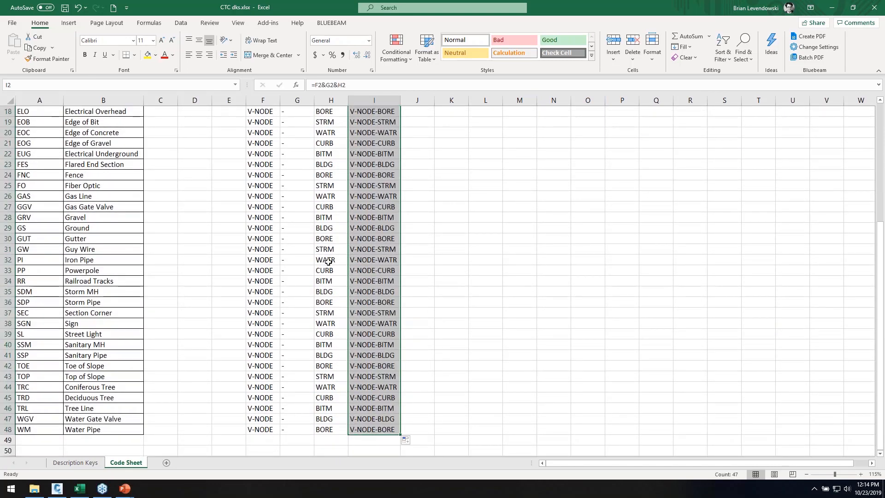
pyautogui.scroll(6, 323, 296)
pyautogui.click(195, 145)
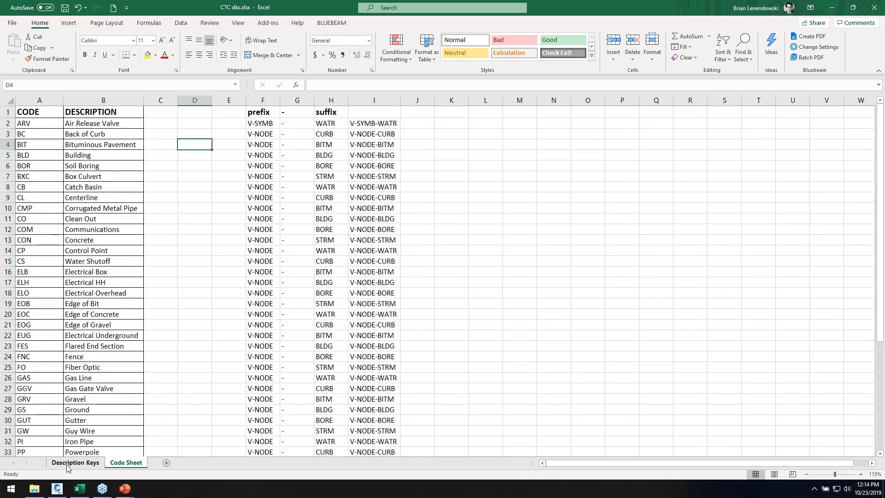
# Replace the ARV* code in A2 of the Description Keys sheet with the formula ='Code Sheet'!A2&"*".
pyautogui.click(90, 463)
pyautogui.click(52, 145)
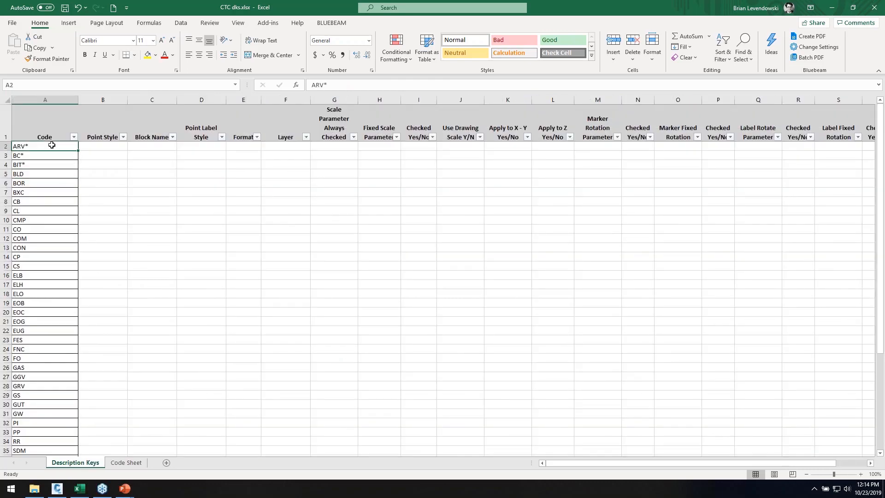
pyautogui.write('=')
pyautogui.click(126, 462)
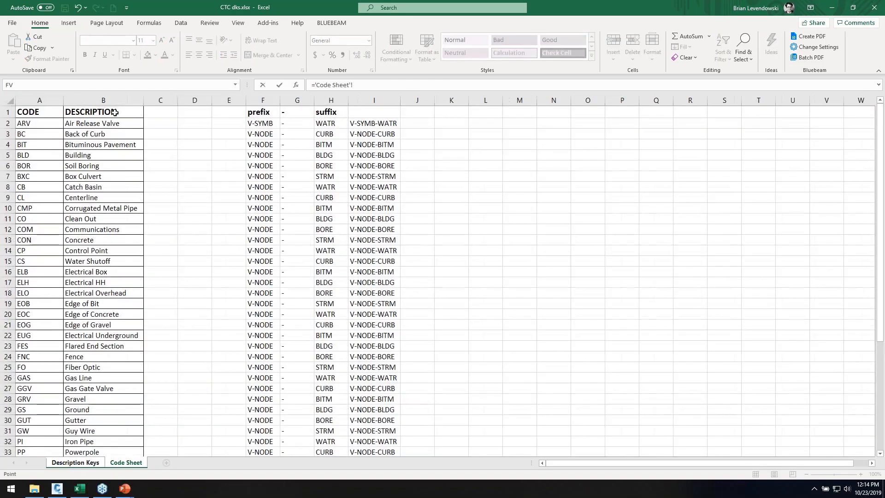
pyautogui.click(26, 124)
pyautogui.press('Return')
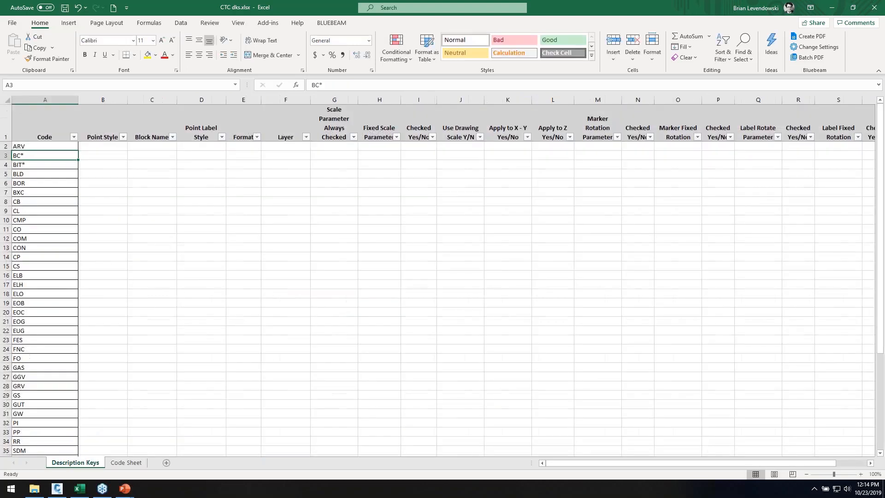
pyautogui.doubleClick(35, 146)
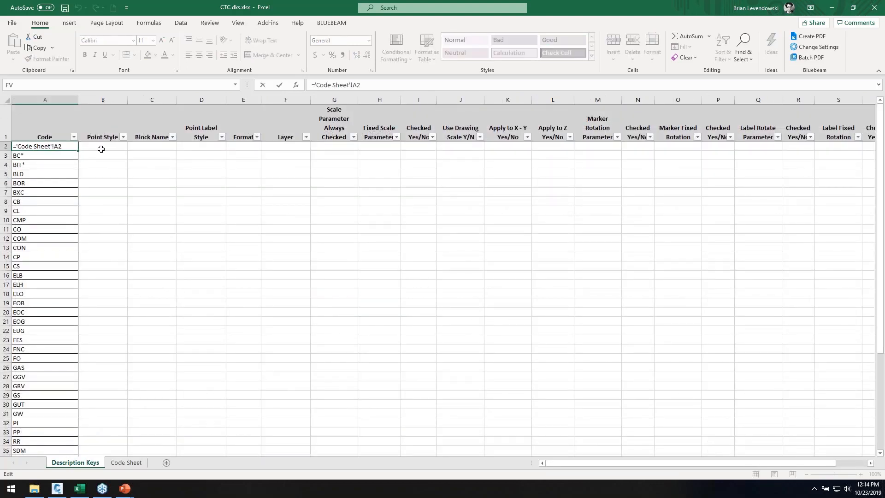
pyautogui.write('&"*"')
pyautogui.press('Return')
# Fill the linked code formula from A2 down the Code column to A48.
pyautogui.click(69, 146)
pyautogui.moveTo(78, 151); pyautogui.dragTo(46, 432)
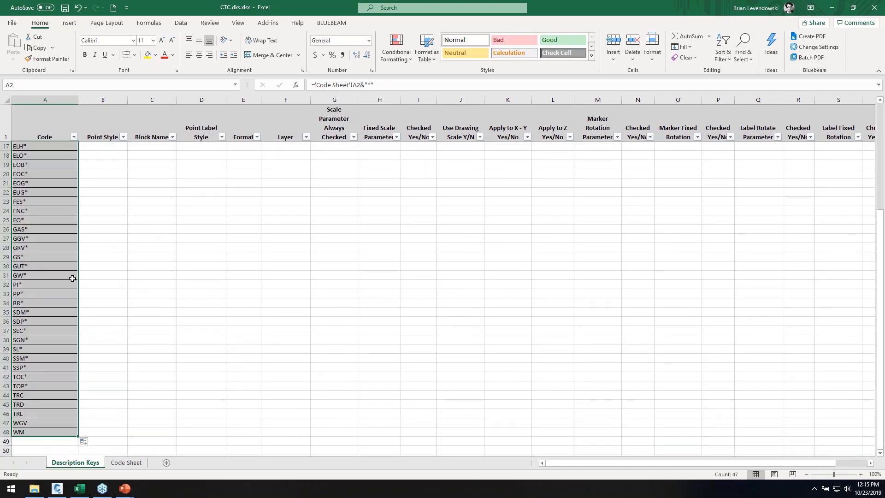
pyautogui.scroll(4, 57, 237)
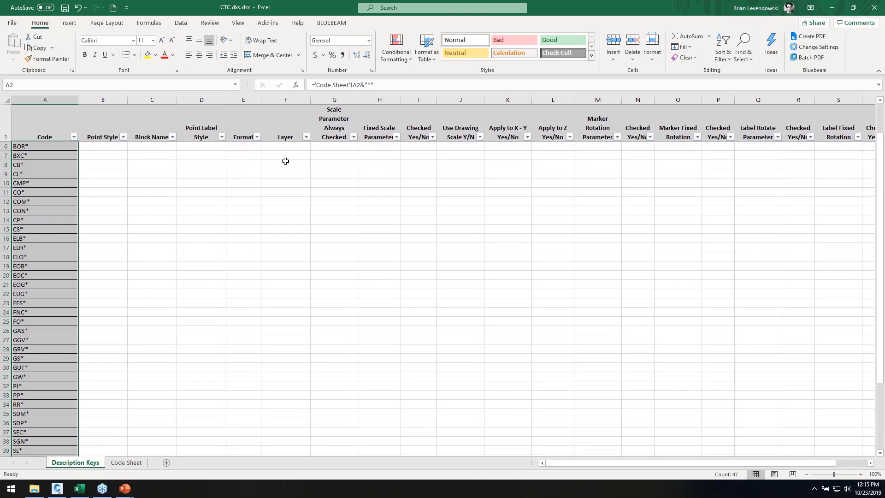
pyautogui.scroll(2, 286, 161)
# Try to link the Layer cell F2 to the combined name with the formula ='Code Sheet'!I2.
pyautogui.click(290, 148)
pyautogui.write('=')
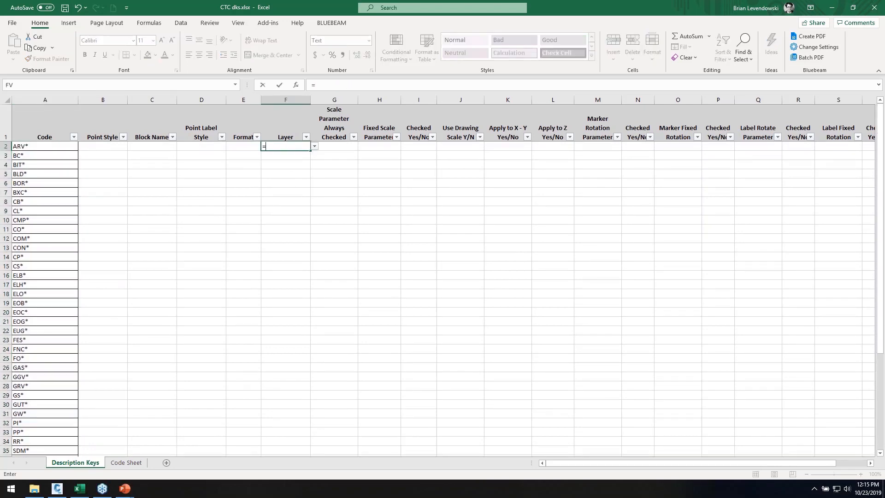
pyautogui.click(127, 462)
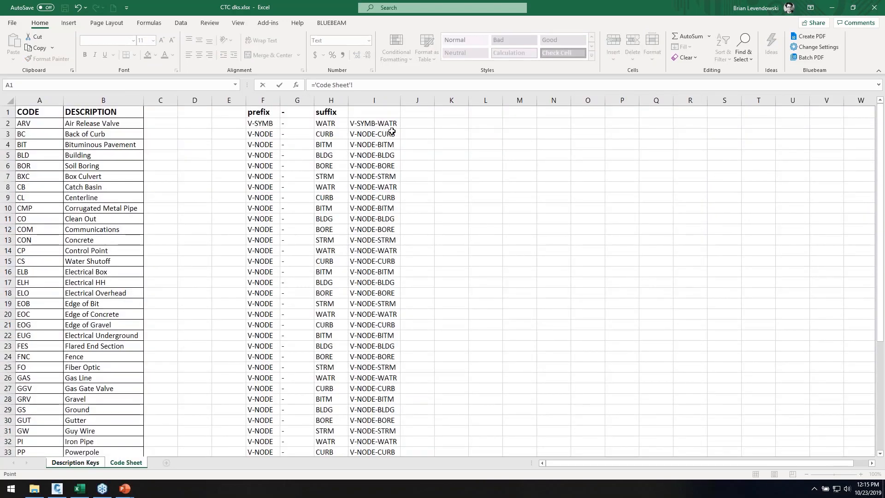
pyautogui.click(379, 123)
pyautogui.press('Return')
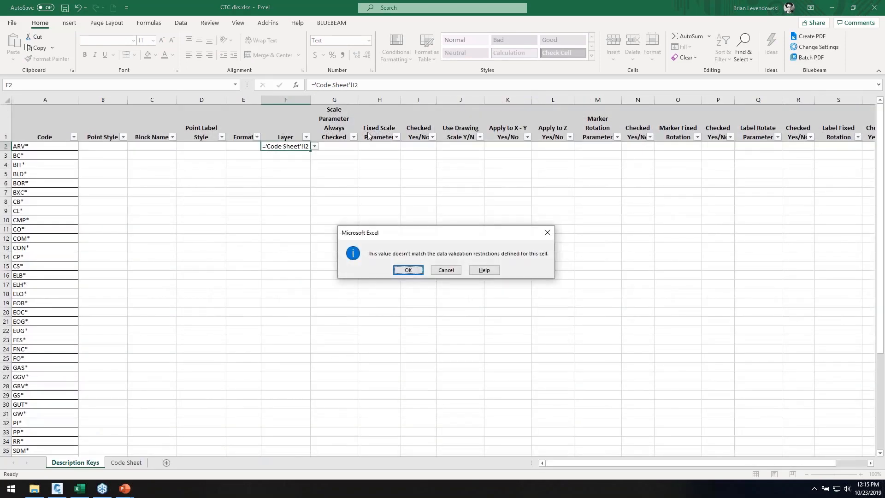
pyautogui.click(415, 271)
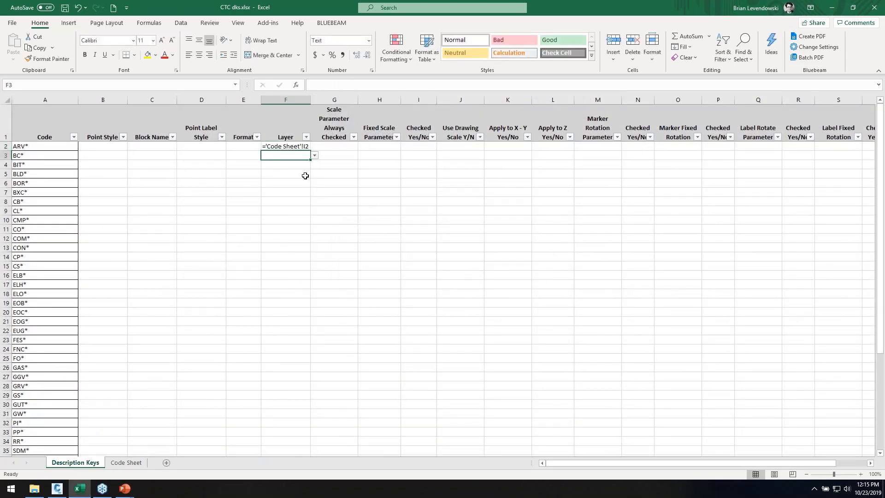
pyautogui.click(286, 146)
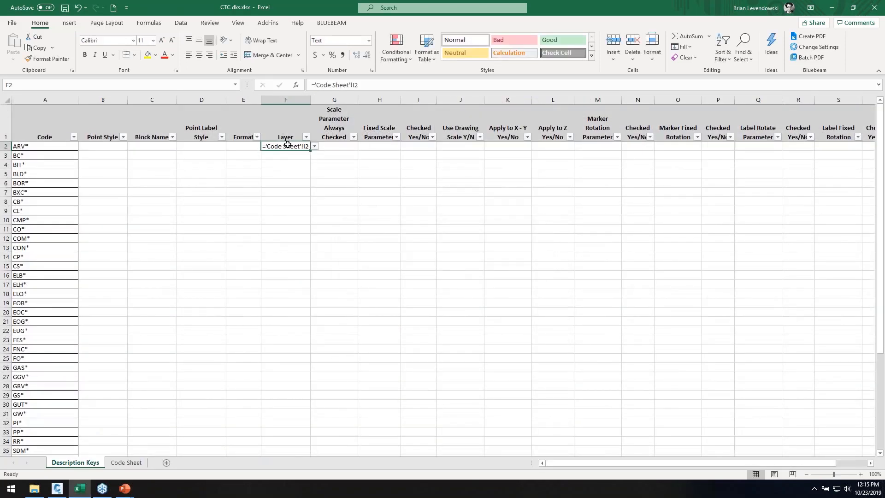
pyautogui.write('=')
pyautogui.press('Escape')
# Copy the combined names in I2:I48 of the Code Sheet and paste them into the Layer column from F2.
pyautogui.click(126, 462)
pyautogui.moveTo(372, 123); pyautogui.dragTo(371, 417)
pyautogui.rightClick(374, 414)
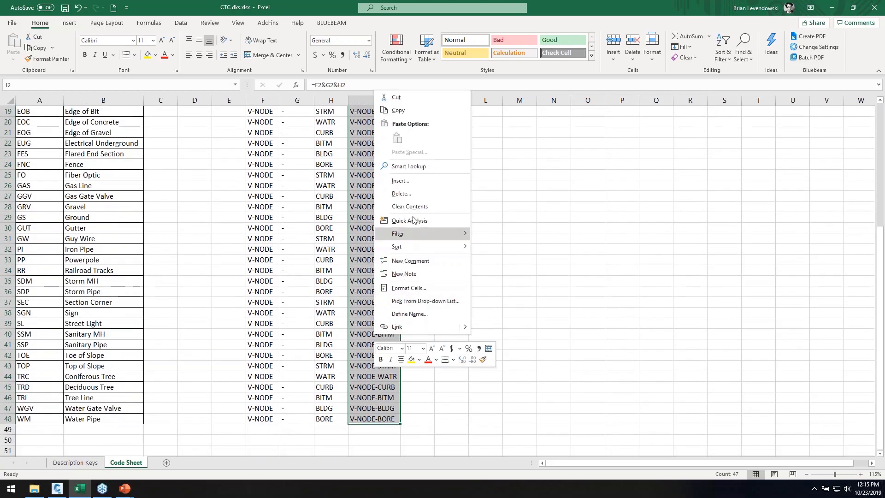
pyautogui.click(410, 109)
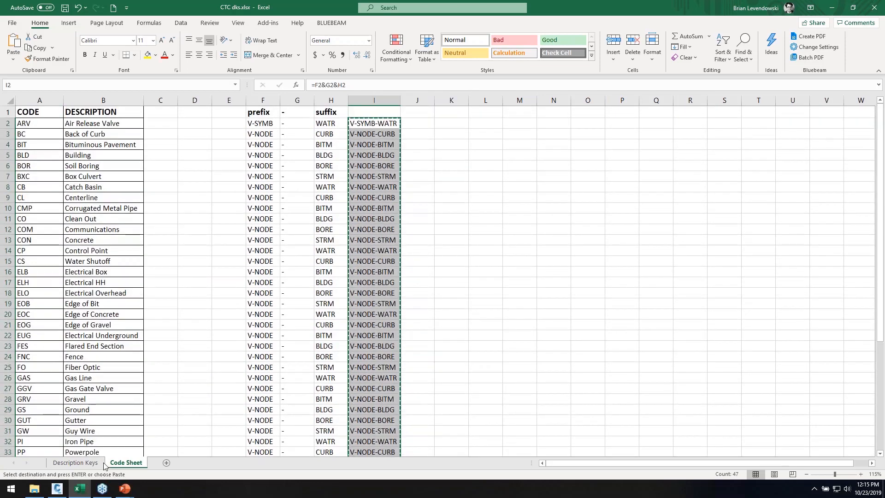
pyautogui.click(76, 462)
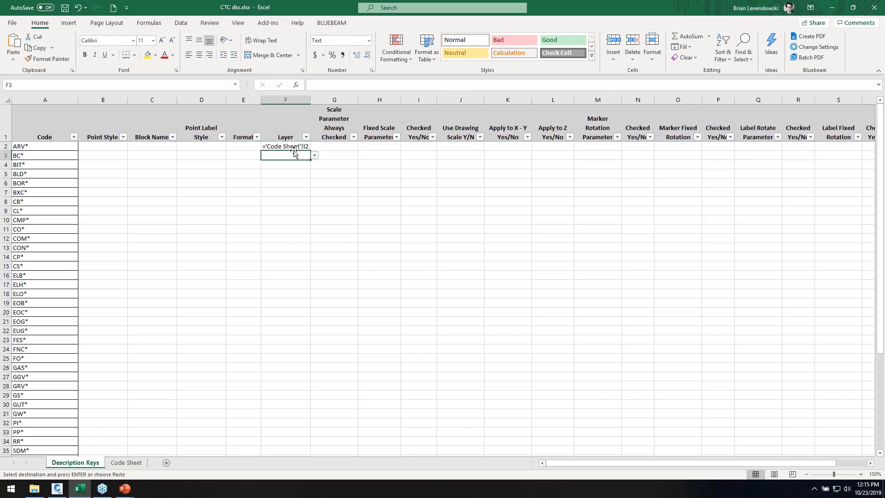
pyautogui.hotkey('ctrl', 'v')
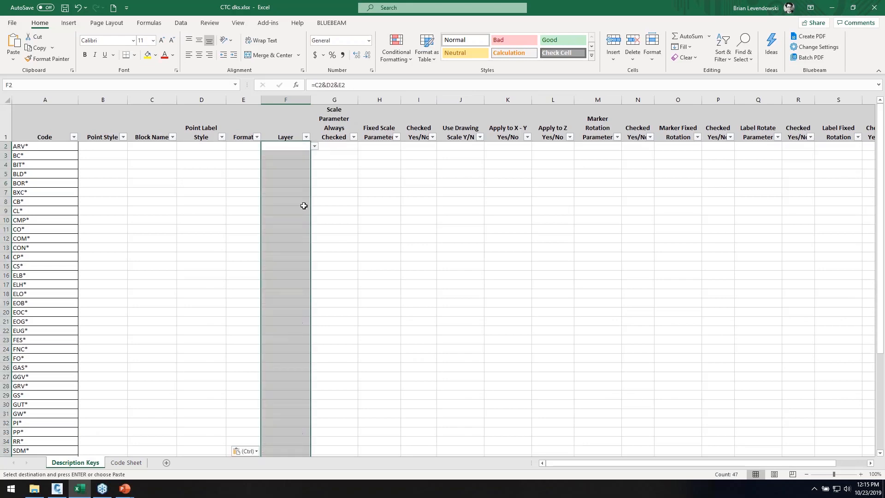
pyautogui.click(328, 165)
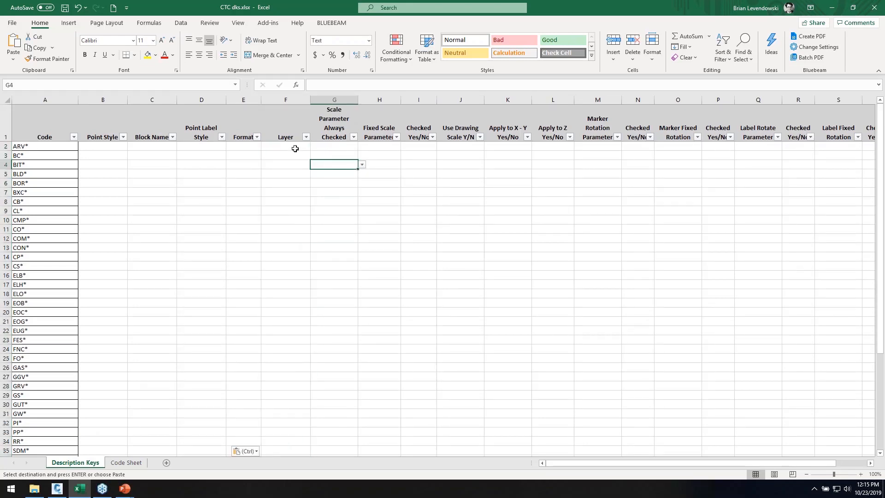
# Paste the combined names from Code Sheet I2:I48 as values into Description Keys starting at G2, and save the workbook.
pyautogui.click(126, 462)
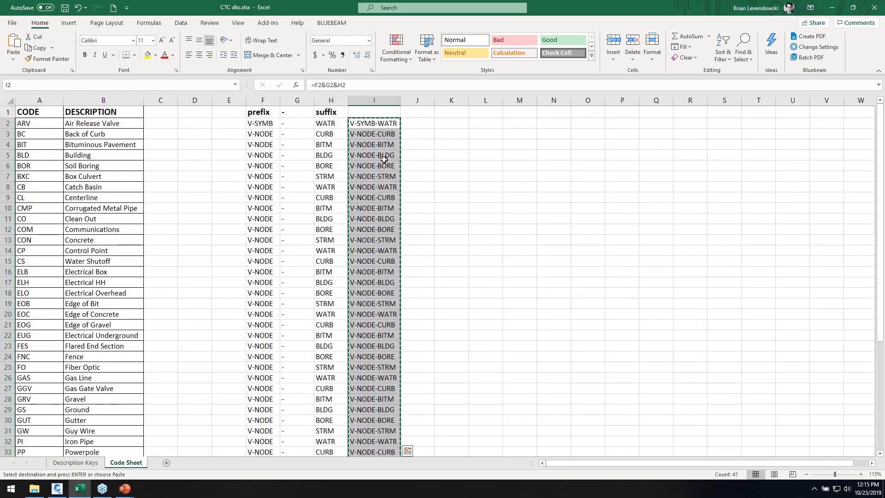
pyautogui.rightClick(381, 159)
pyautogui.click(75, 462)
pyautogui.click(329, 148)
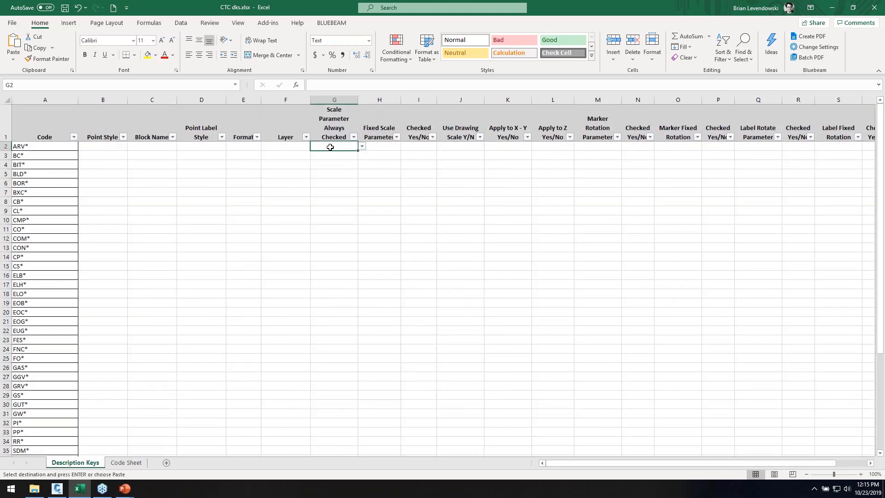
pyautogui.rightClick(330, 147)
pyautogui.click(368, 211)
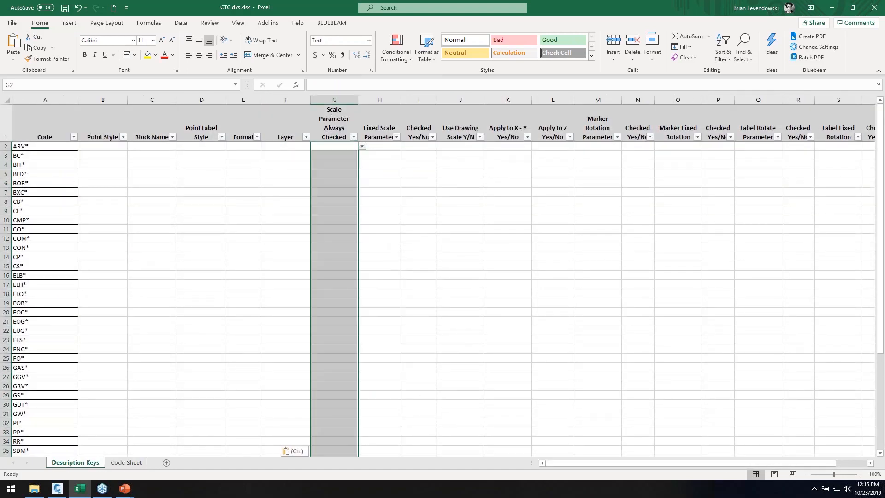
pyautogui.click(336, 167)
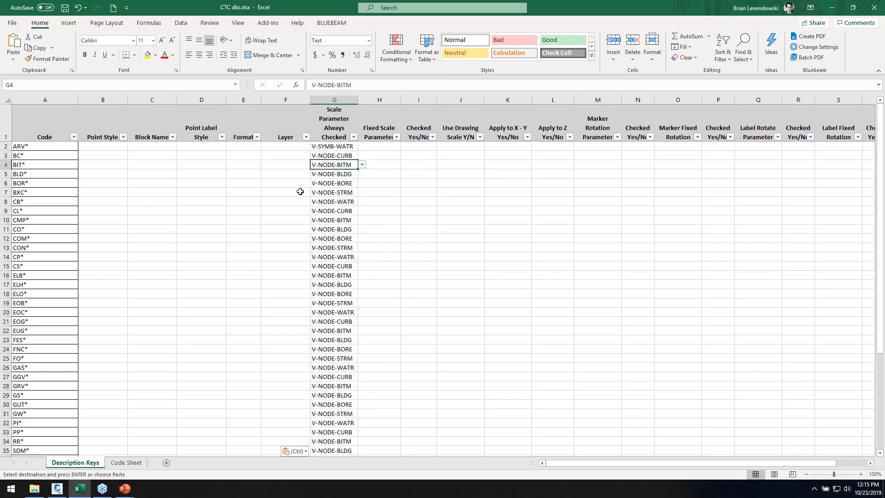
pyautogui.click(264, 209)
pyautogui.click(65, 7)
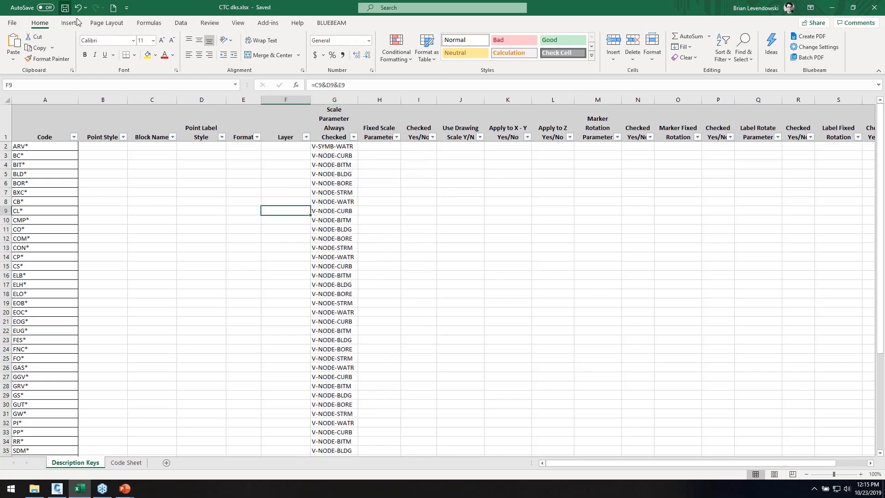
# Examine the block names offered for the ARV* code in the Block Name cell C2.
pyautogui.click(118, 165)
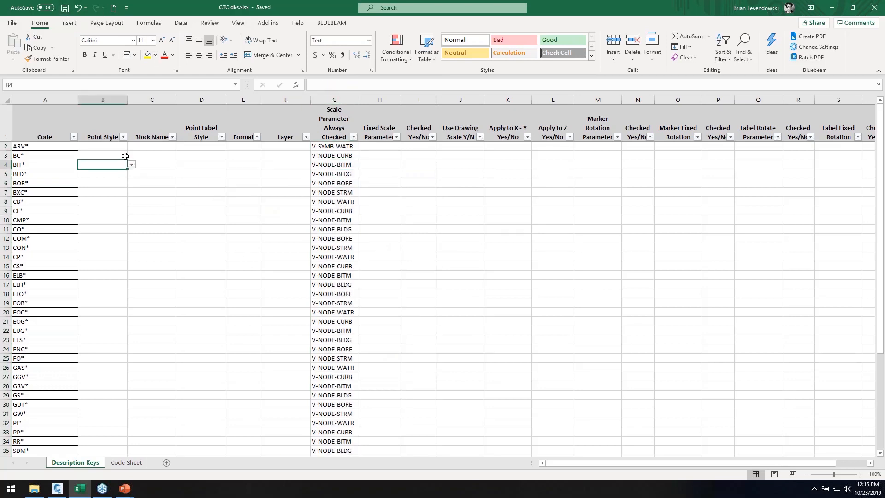
pyautogui.click(101, 146)
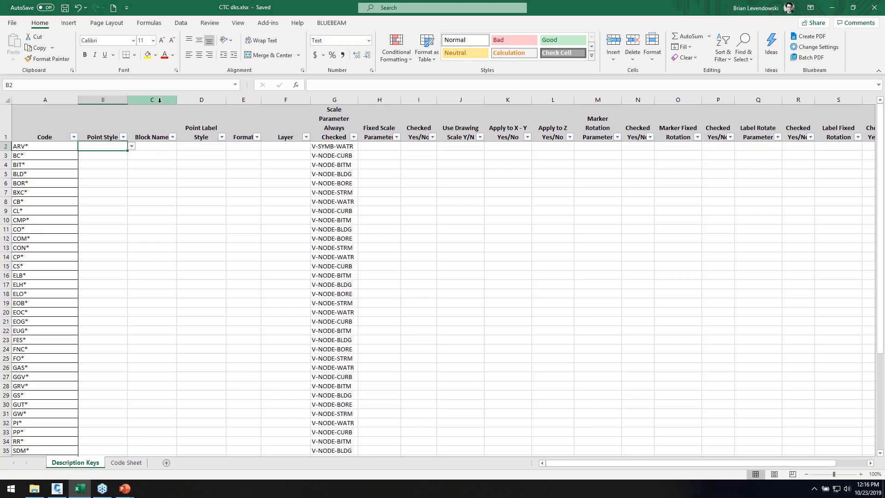
pyautogui.click(159, 146)
pyautogui.click(181, 146)
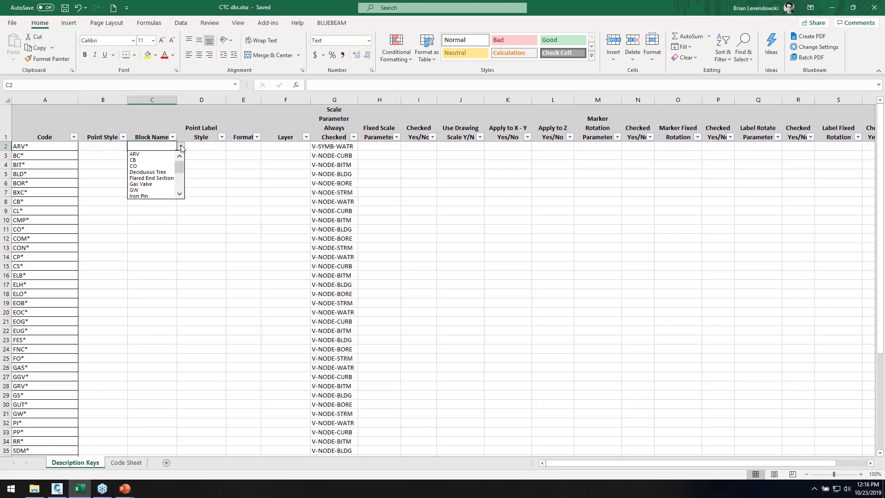
pyautogui.moveTo(180, 164)
pyautogui.mouseDown()
pyautogui.moveTo(183, 194)
pyautogui.moveTo(178, 159)
pyautogui.mouseUp()
pyautogui.press('Escape')
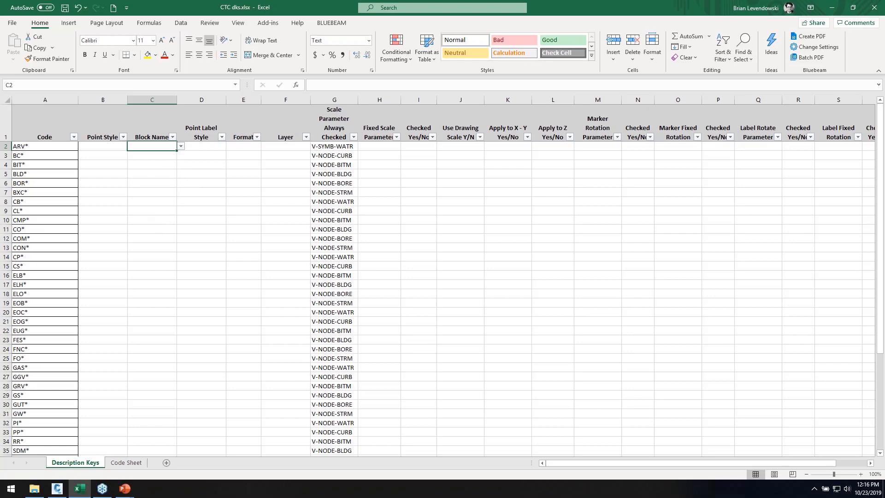
# Try to link the Point Style cell B2 to the ARV code with the formula ='Code Sheet'!A2.
pyautogui.click(113, 147)
pyautogui.write('=')
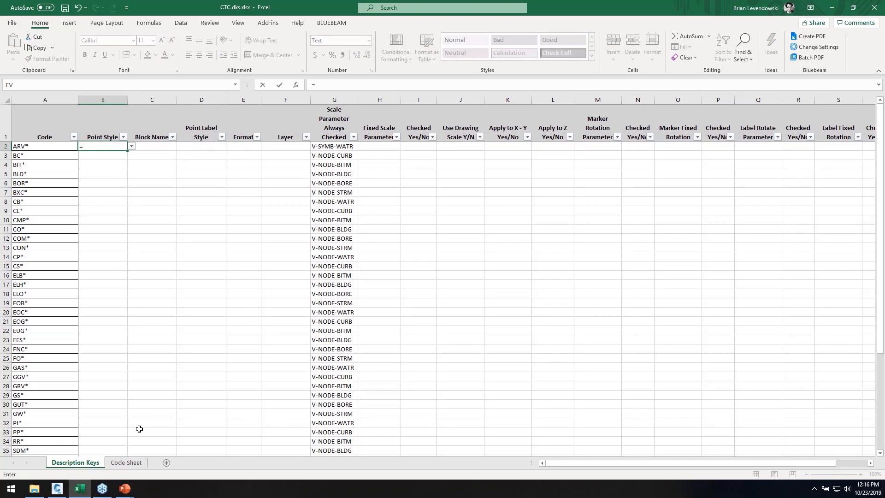
pyautogui.click(125, 464)
pyautogui.click(34, 126)
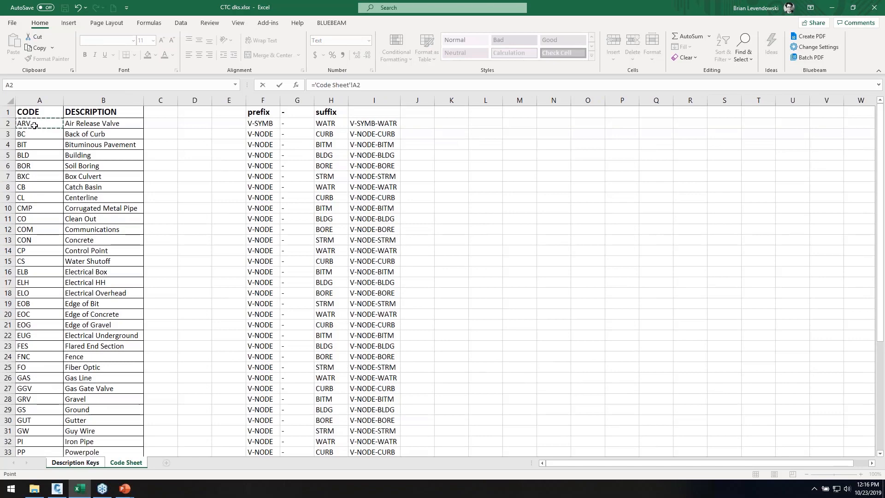
pyautogui.press('Return')
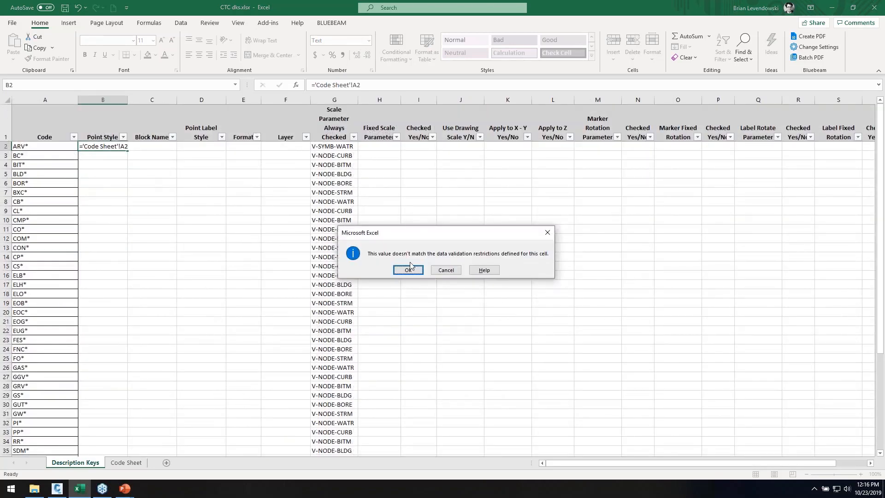
pyautogui.click(408, 270)
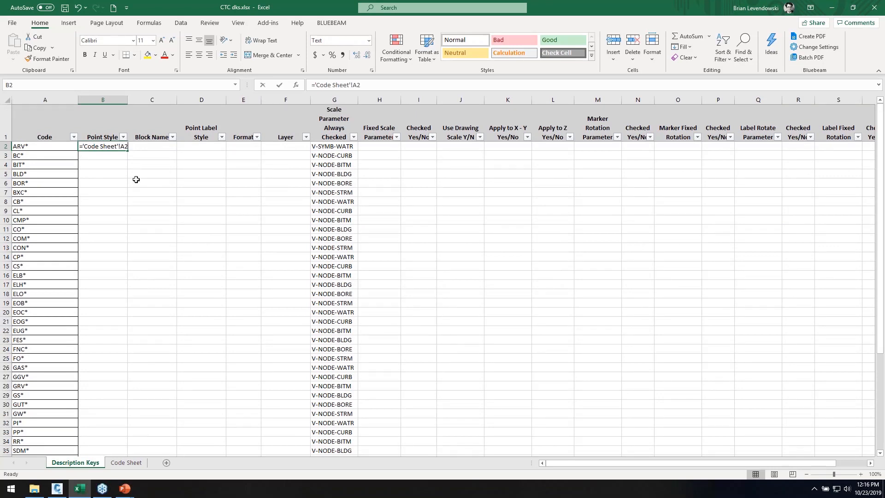
# Set the Point Style of the ARV* code in B2 to ARC - CTC and check the choices offered for that cell.
pyautogui.write('ARC')
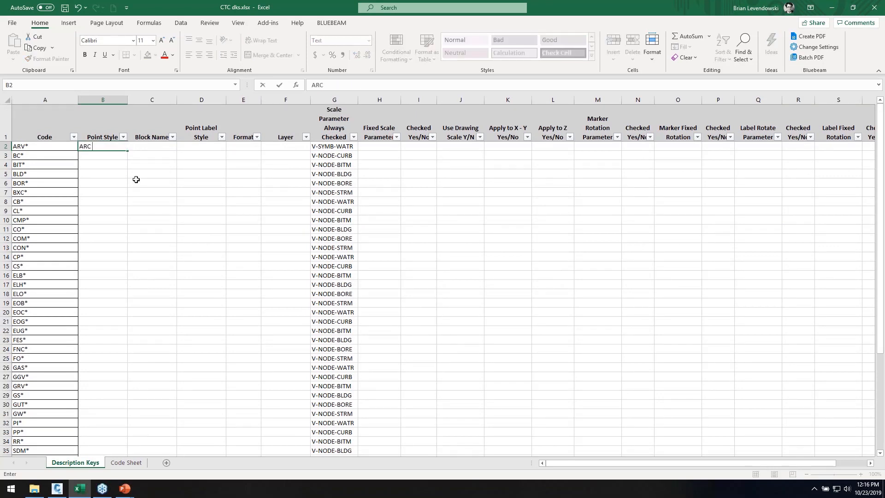
pyautogui.write(' - CTC')
pyautogui.press('Return')
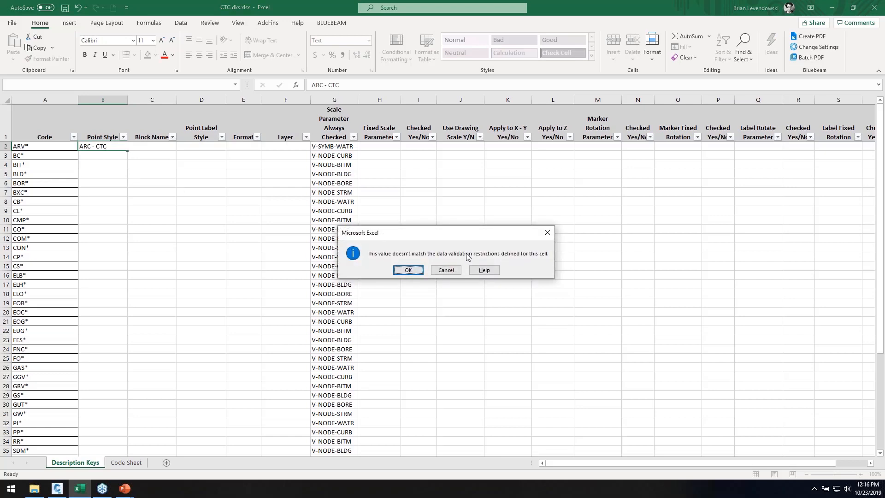
pyautogui.click(408, 270)
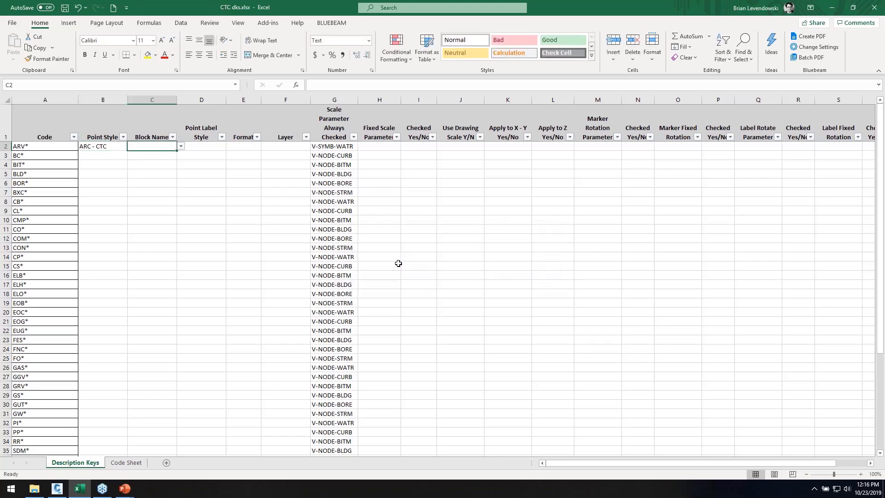
pyautogui.click(106, 147)
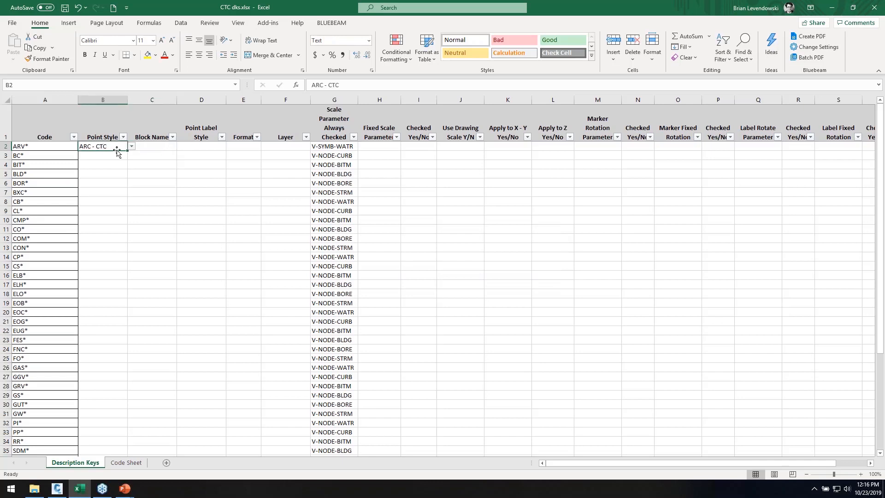
pyautogui.click(131, 147)
pyautogui.click(132, 147)
# Choose the block ARV as the Block Name of the ARV* code in C2.
pyautogui.click(157, 146)
pyautogui.click(181, 146)
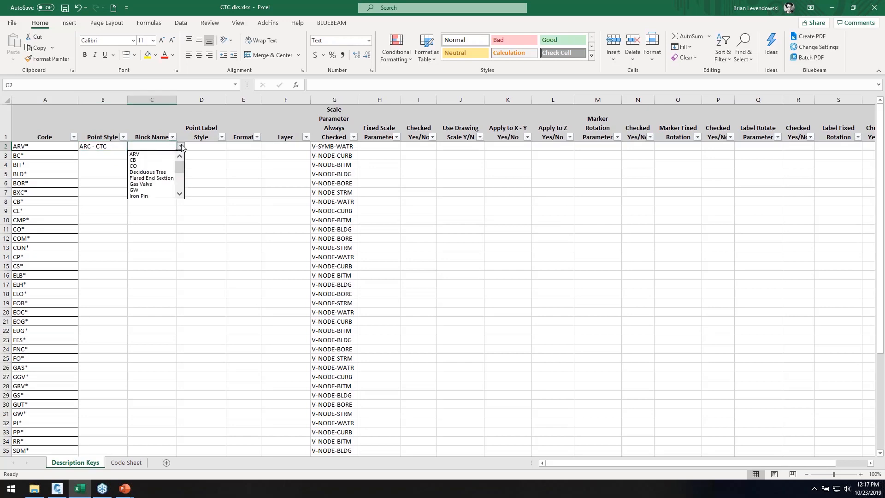
pyautogui.click(149, 155)
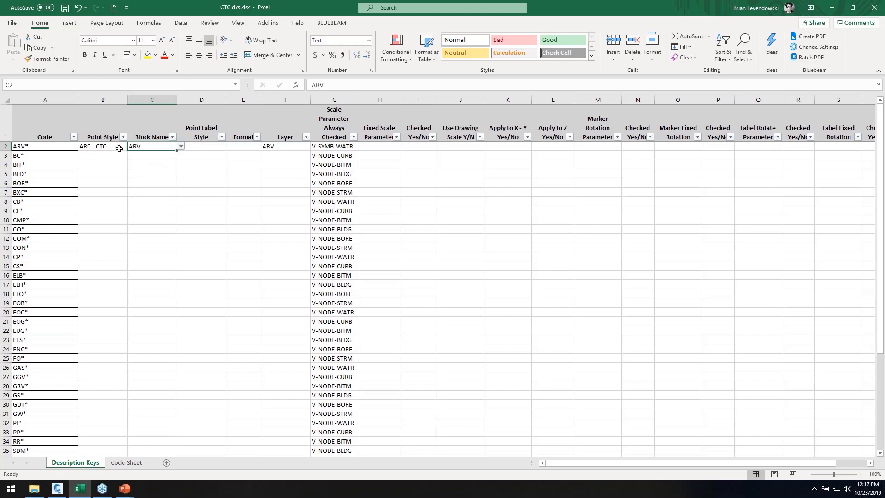
# Copy the layer names in G2:G48 and paste them as values into the Layer column starting at F2.
pyautogui.moveTo(333, 149)
pyautogui.mouseDown()
pyautogui.moveTo(349, 453)
pyautogui.moveTo(331, 496)
pyautogui.moveTo(330, 130)
pyautogui.moveTo(338, 160)
pyautogui.mouseUp()
pyautogui.hotkey('ctrl', 'c')
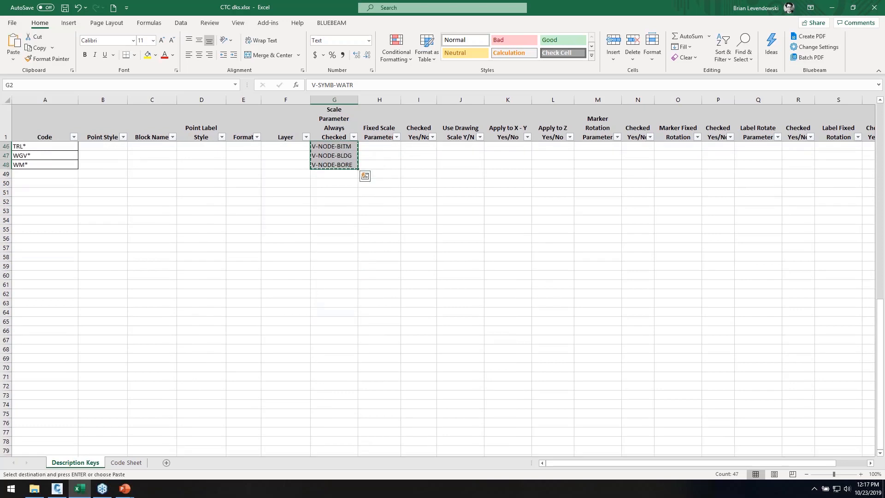
pyautogui.scroll(13, 361, 174)
pyautogui.scroll(2, 290, 185)
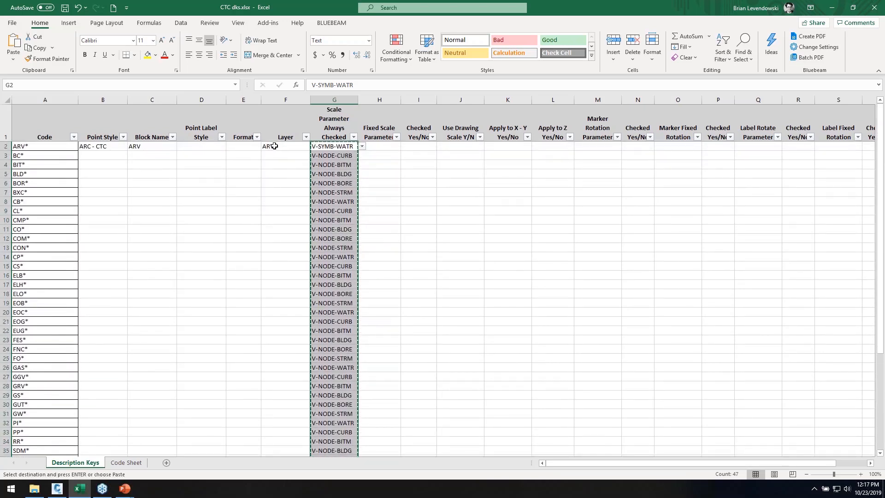
pyautogui.click(275, 147)
pyautogui.rightClick(276, 148)
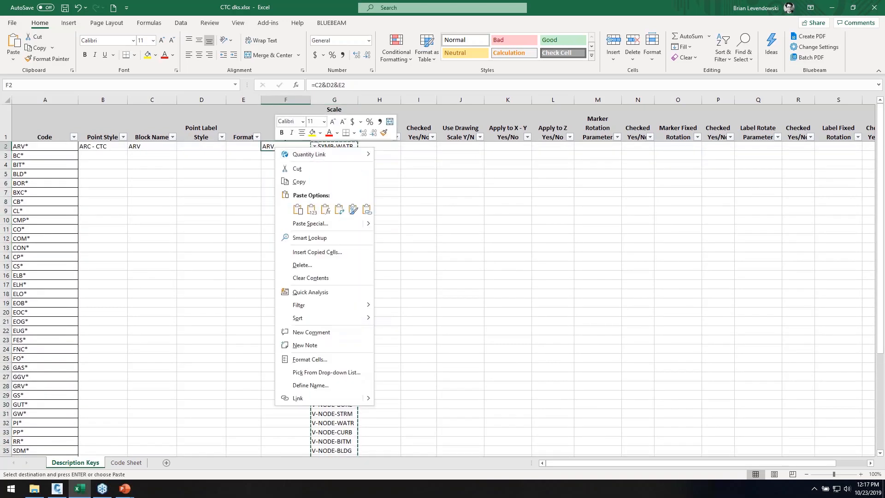
pyautogui.click(308, 210)
# Clear the misplaced layer names from G2:G48 in the Scale Parameter Always Checked column.
pyautogui.moveTo(333, 148); pyautogui.dragTo(340, 432)
pyautogui.rightClick(341, 431)
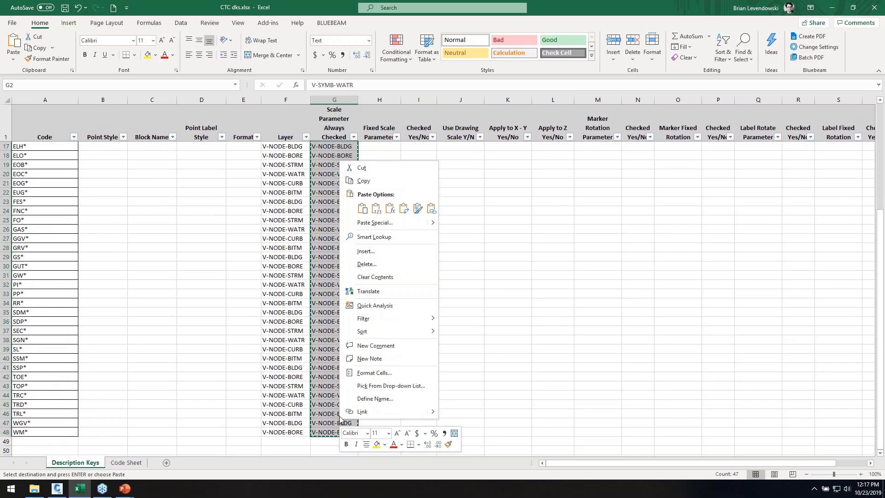
pyautogui.click(369, 280)
pyautogui.scroll(5, 212, 260)
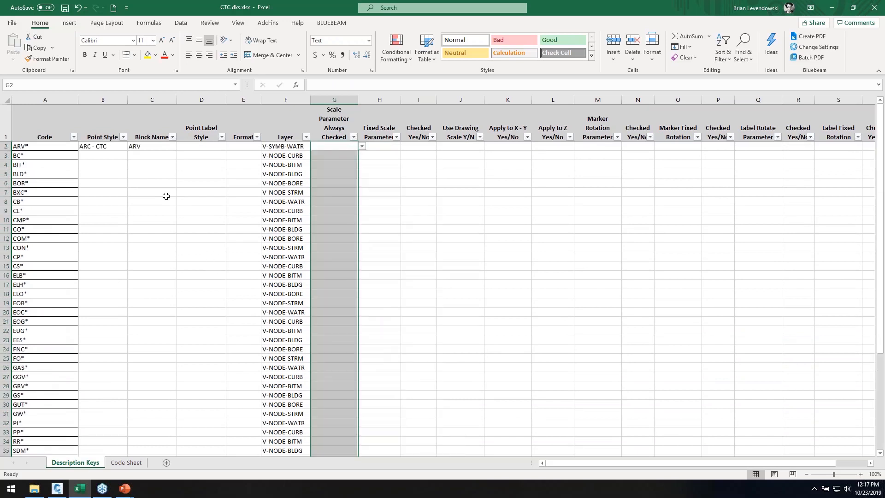
pyautogui.click(105, 156)
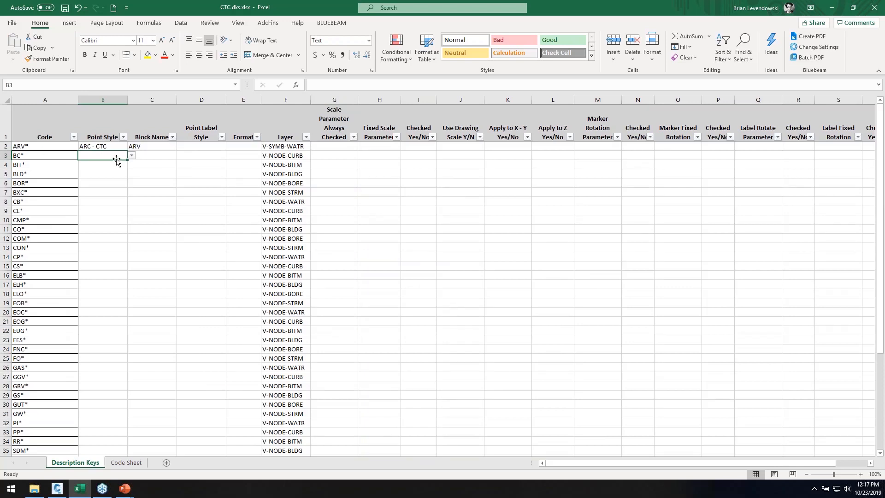
pyautogui.write('ststAN')
pyautogui.press('BackSpace')
pyautogui.press('BackSpace')
pyautogui.write('Standard')
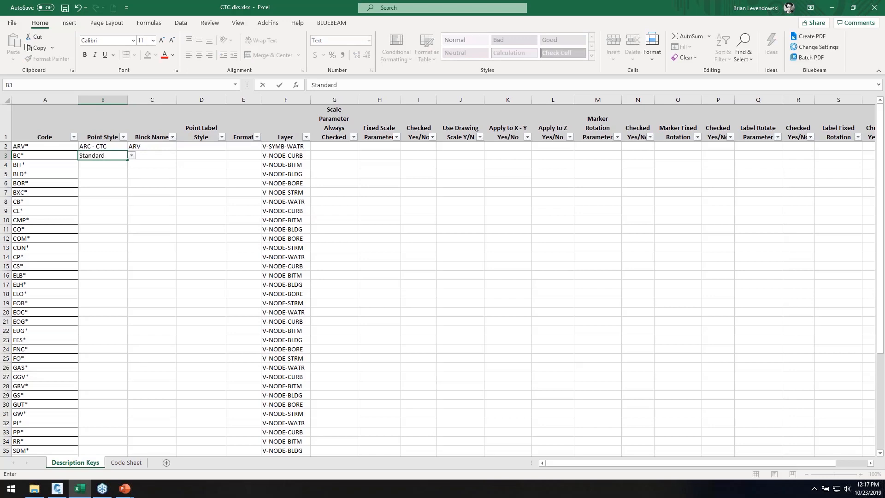
pyautogui.press('BackSpace')
pyautogui.press('BackSpace')
pyautogui.press('BackSpace')
pyautogui.press('BackSpace')
pyautogui.press('BackSpace')
pyautogui.press('BackSpace')
pyautogui.press('BackSpace')
pyautogui.press('BackSpace')
pyautogui.press('BackSpace')
pyautogui.press('BackSpace')
# Set the Point Style of the BC* code in B3 to X - CTC and fill it down to B48.
pyautogui.press('Tab')
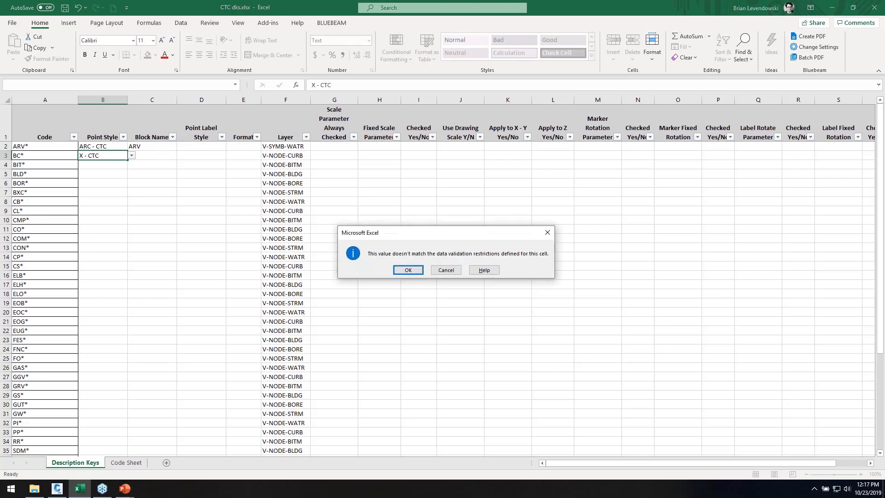
pyautogui.press('Return')
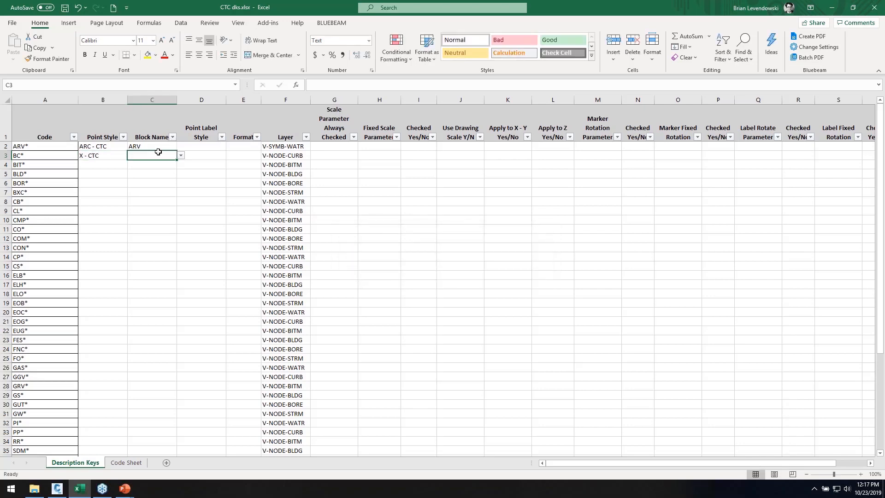
pyautogui.click(123, 156)
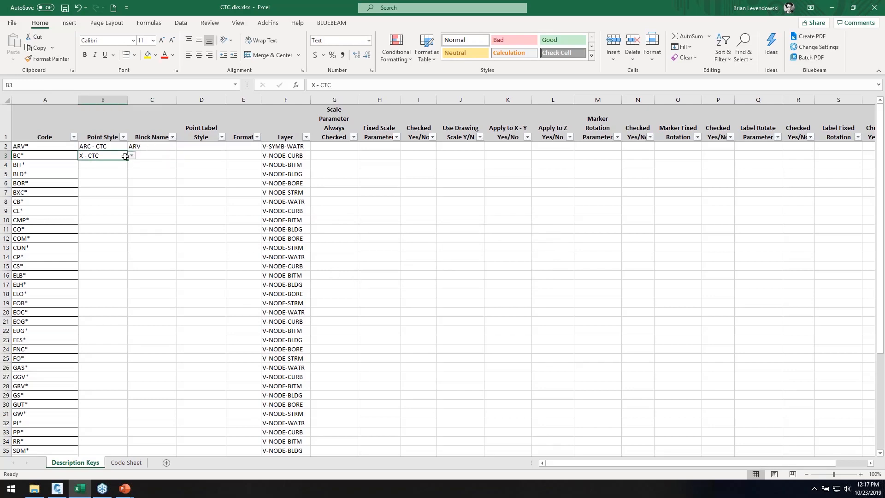
pyautogui.moveTo(128, 160); pyautogui.dragTo(127, 445)
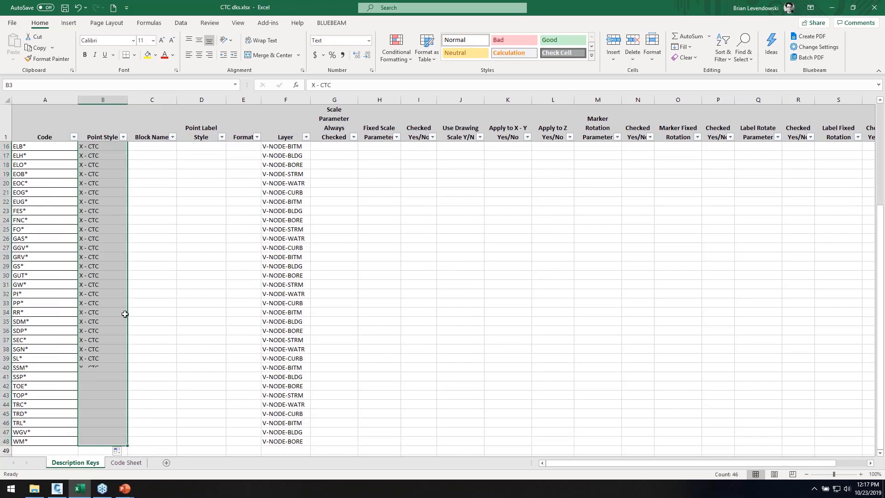
pyautogui.scroll(5, 128, 268)
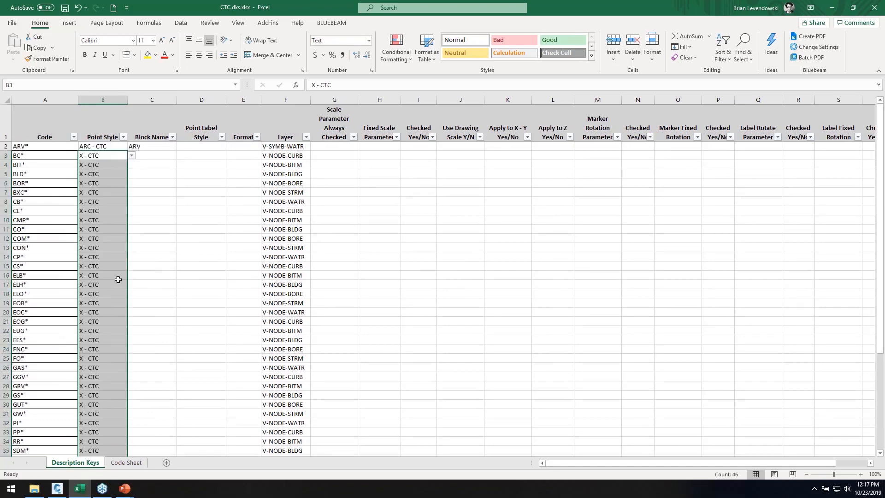
pyautogui.click(97, 274)
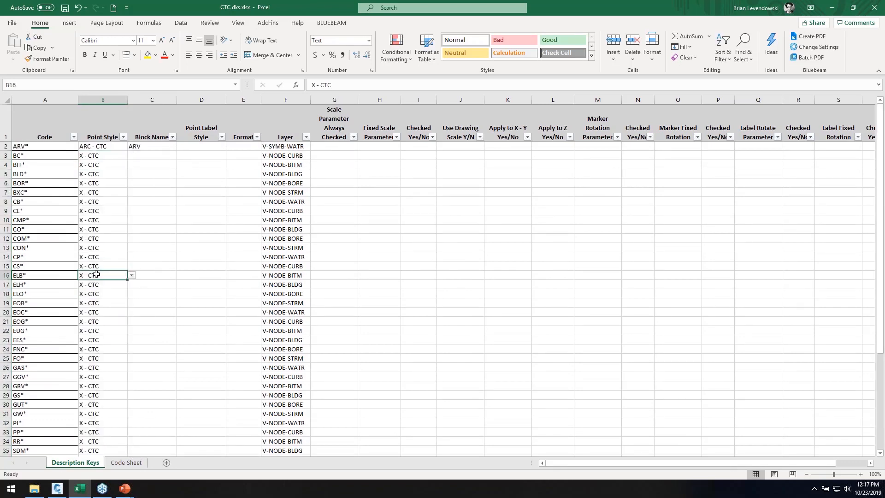
# For the FES* code in row 23, set the Point Style to fes - ctc and the Block Name to Flared End Section - Plan.
pyautogui.click(104, 338)
pyautogui.write('fes - ctc')
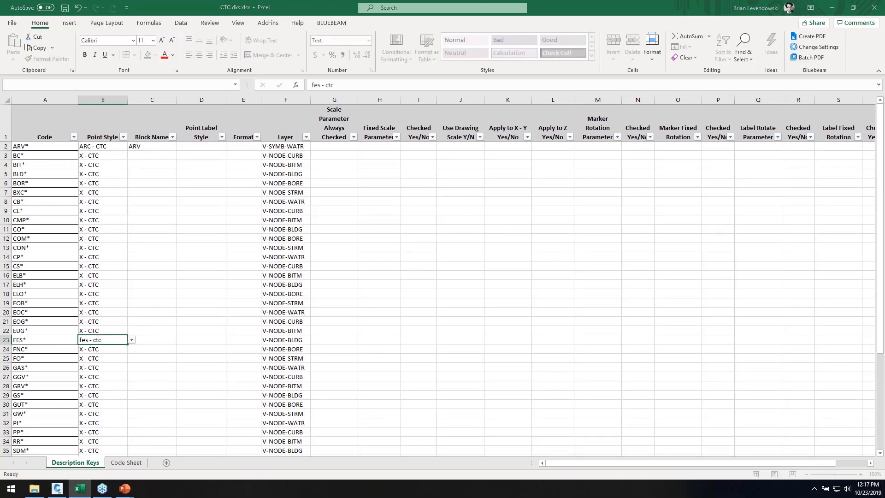
pyautogui.press('Tab')
pyautogui.press('Return')
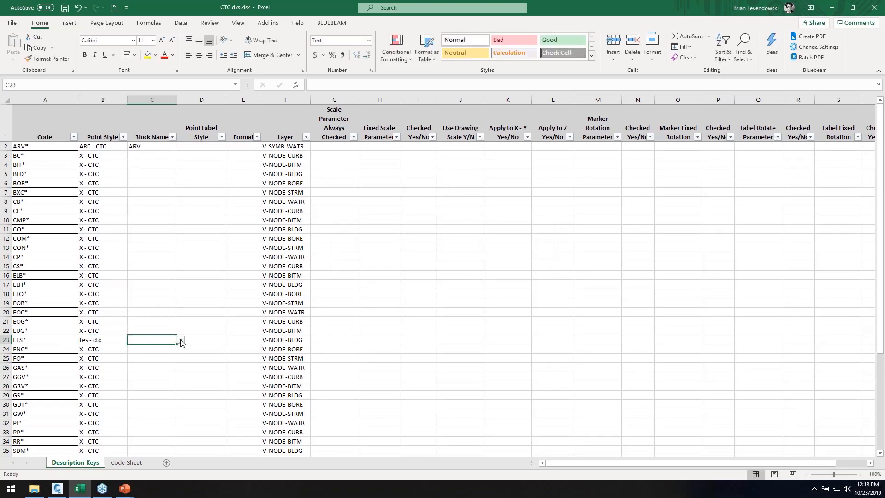
pyautogui.click(181, 340)
pyautogui.press('Escape')
# For the SDM* code in row 35, set the Point Style to smh - ctc and the Block Name to Storm Manhole.
pyautogui.scroll(-1, 107, 422)
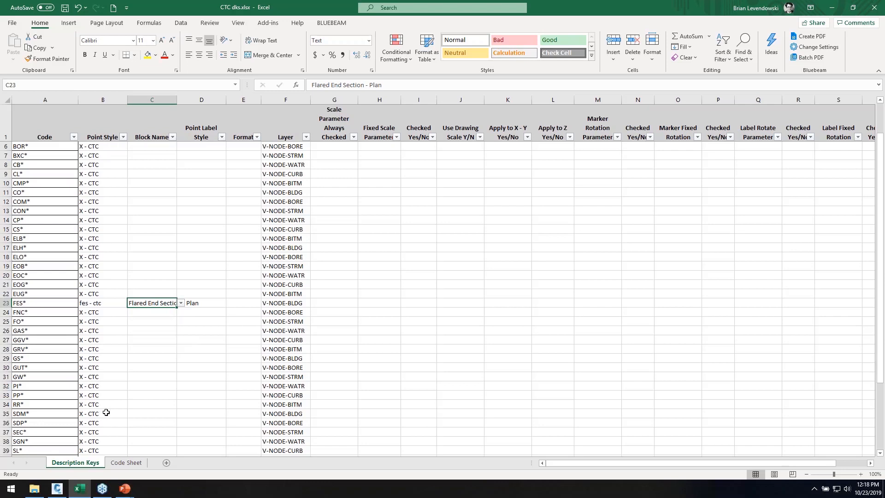
pyautogui.click(107, 412)
pyautogui.write('s')
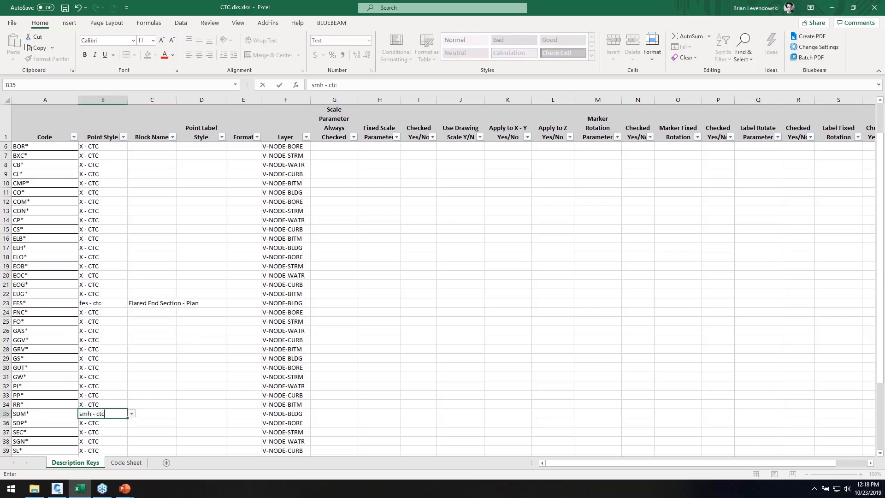
pyautogui.write('mh - ctc')
pyautogui.press('Tab')
pyautogui.press('Return')
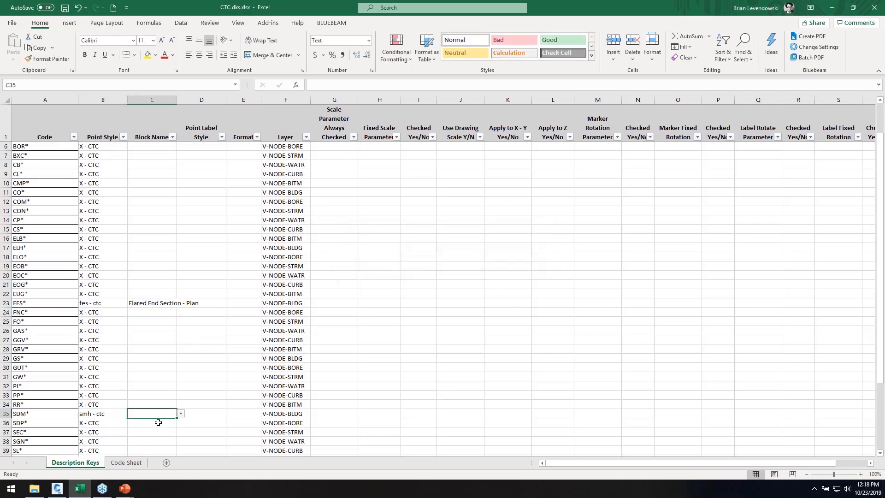
pyautogui.click(181, 414)
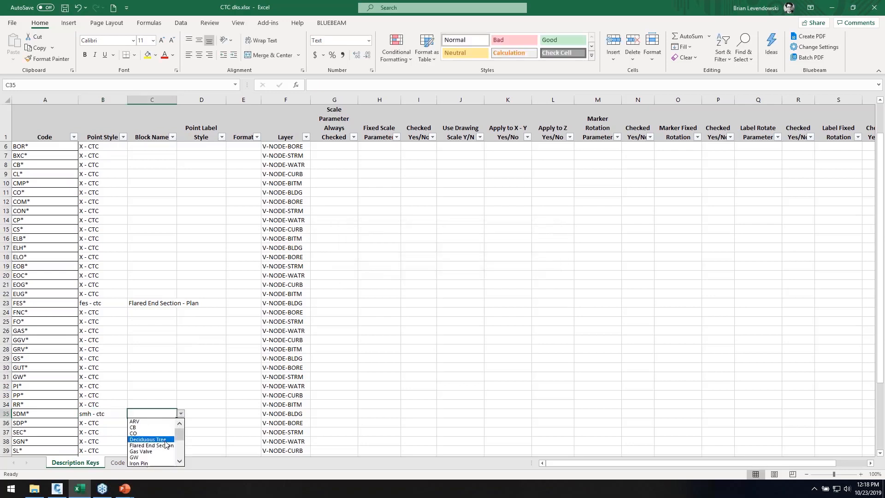
pyautogui.scroll(-4, 164, 449)
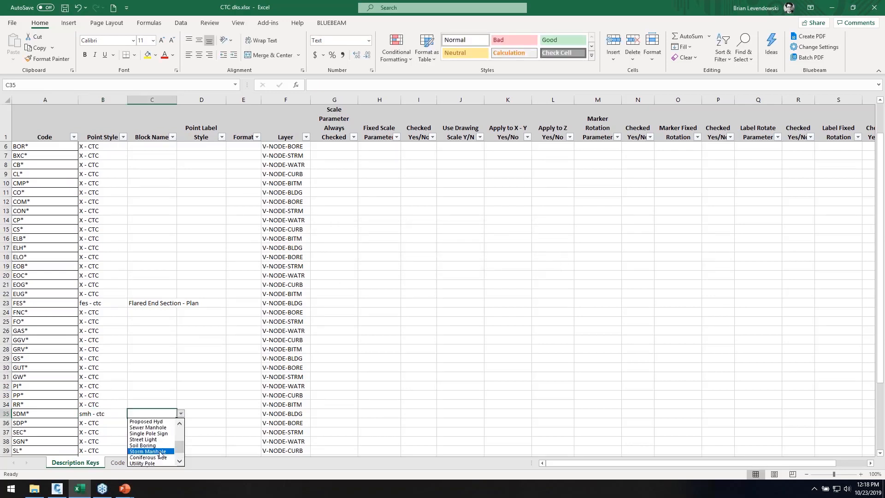
pyautogui.click(160, 452)
# Set the Point Label Style of the ARV* code in D2 to Num Elev Desc - CTC.
pyautogui.scroll(2, 154, 217)
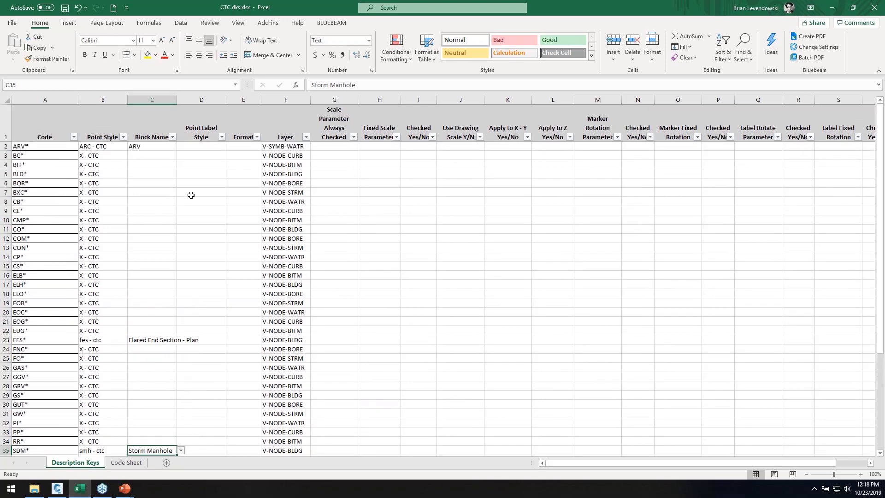
pyautogui.click(207, 145)
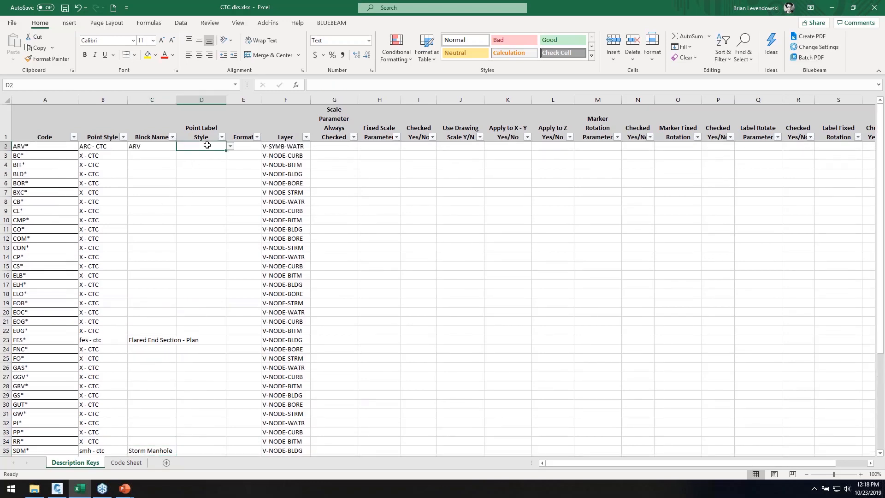
pyautogui.write('N')
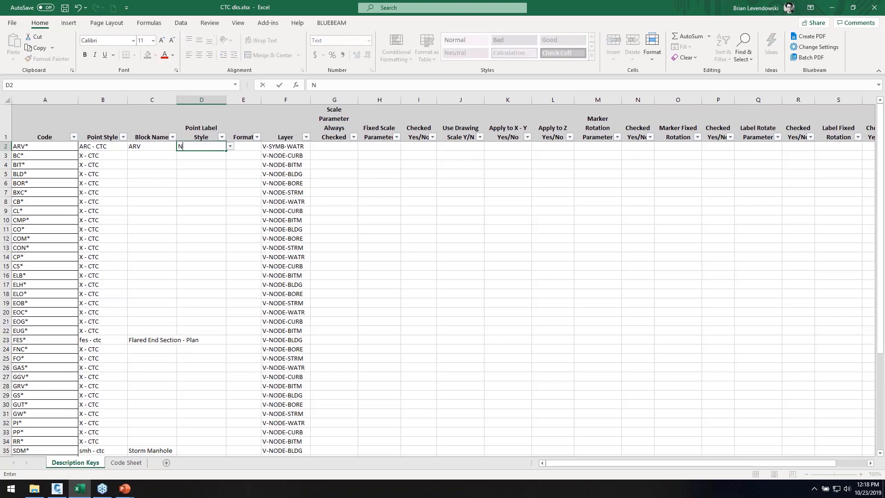
pyautogui.write('um Elev Desc - CTC')
pyautogui.press('Return')
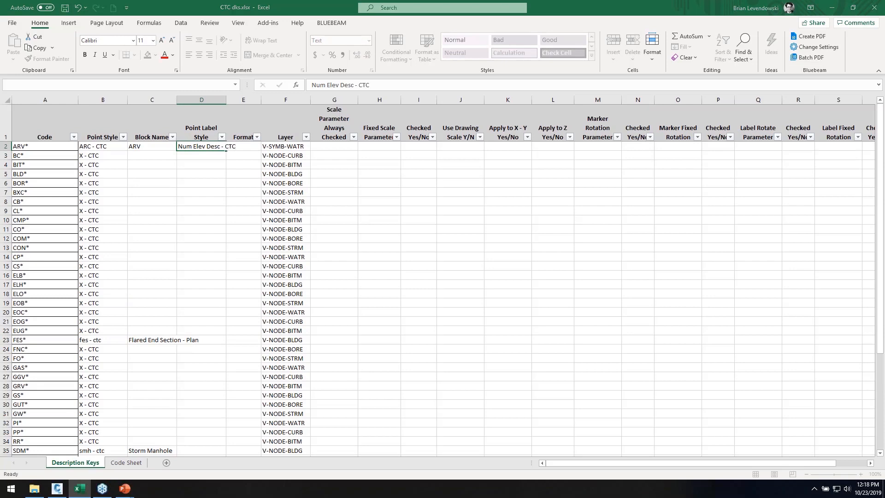
pyautogui.press('Return')
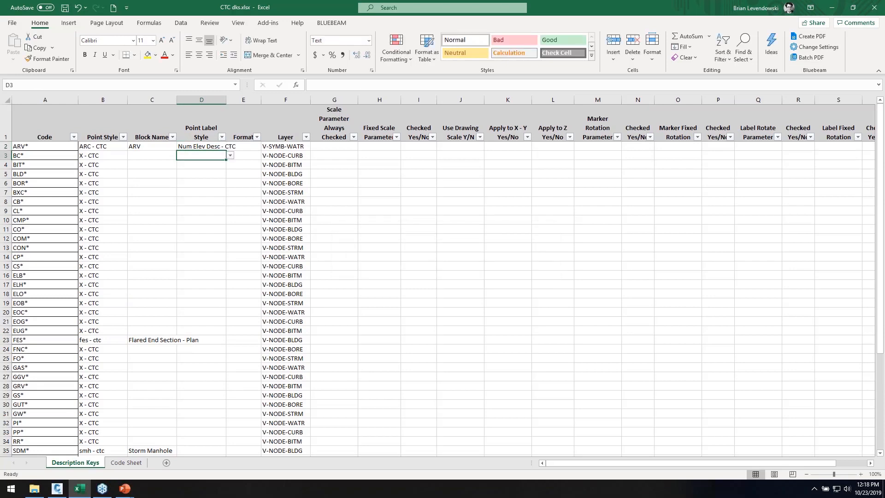
# Fit the Point Label Style column to its contents and fill the D2 label style down to D48.
pyautogui.doubleClick(226, 99)
pyautogui.click(227, 147)
pyautogui.moveTo(242, 150); pyautogui.dragTo(251, 425)
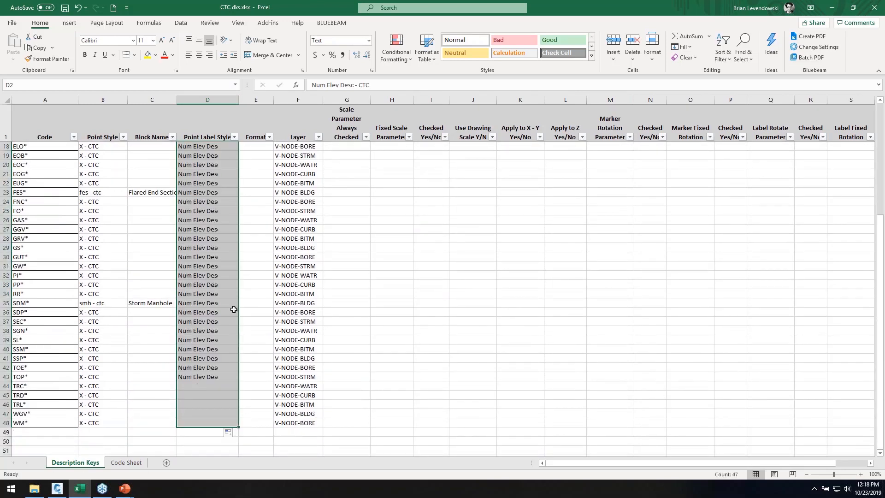
pyautogui.scroll(5, 231, 286)
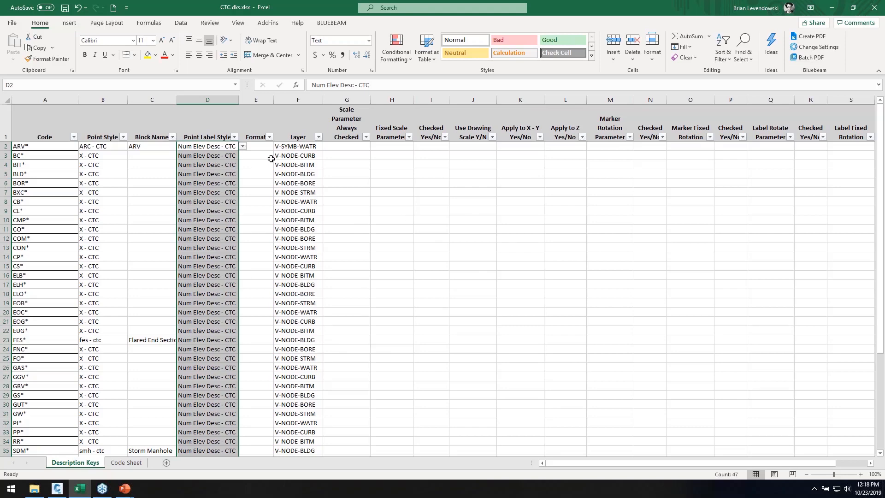
# Set the Format of the ARV* code in E2 to $*.
pyautogui.click(258, 147)
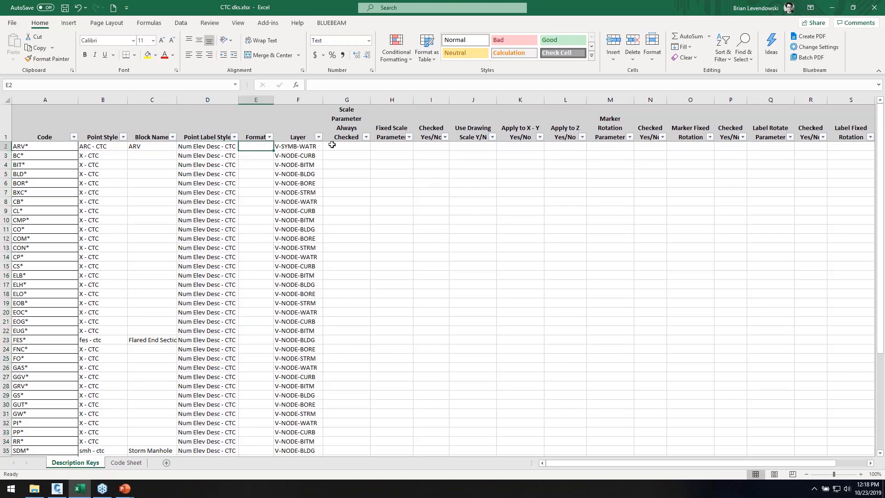
pyautogui.write('$*')
pyautogui.press('Return')
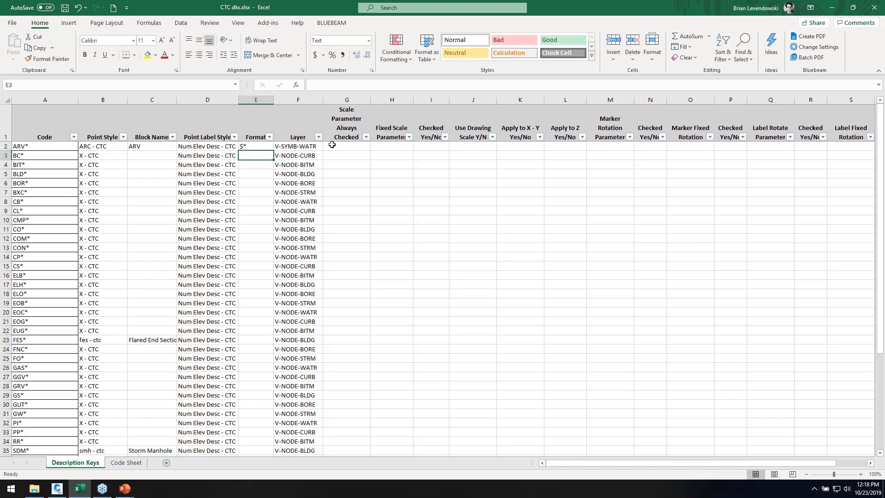
# Fill the $* format in E2 down the Format column to E48.
pyautogui.click(269, 148)
pyautogui.moveTo(272, 149); pyautogui.dragTo(259, 382)
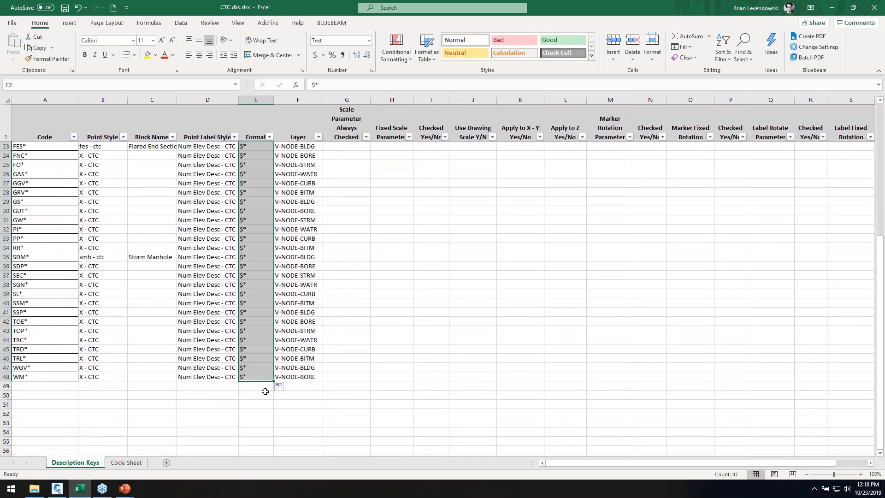
# Set the Format of the TRC* and TRD* codes in E44 and E45 to $1.
pyautogui.click(45, 340)
pyautogui.click(51, 351)
pyautogui.click(255, 341)
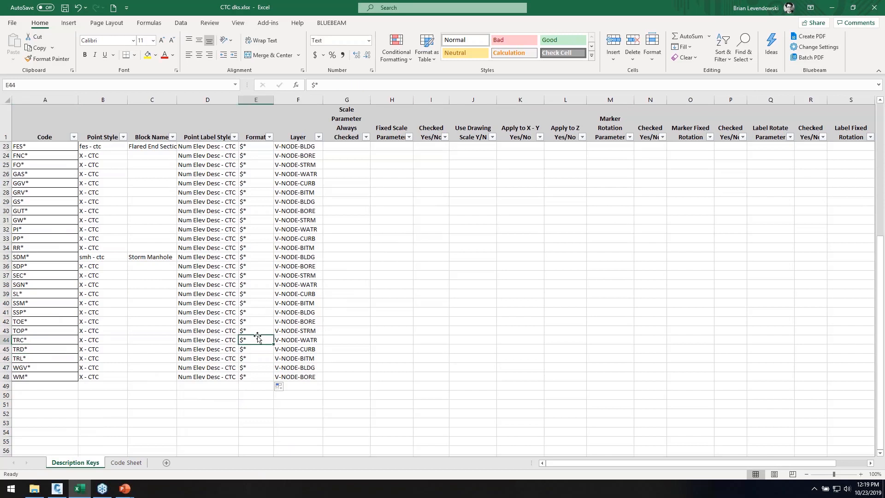
pyautogui.write('$1')
pyautogui.press('Return')
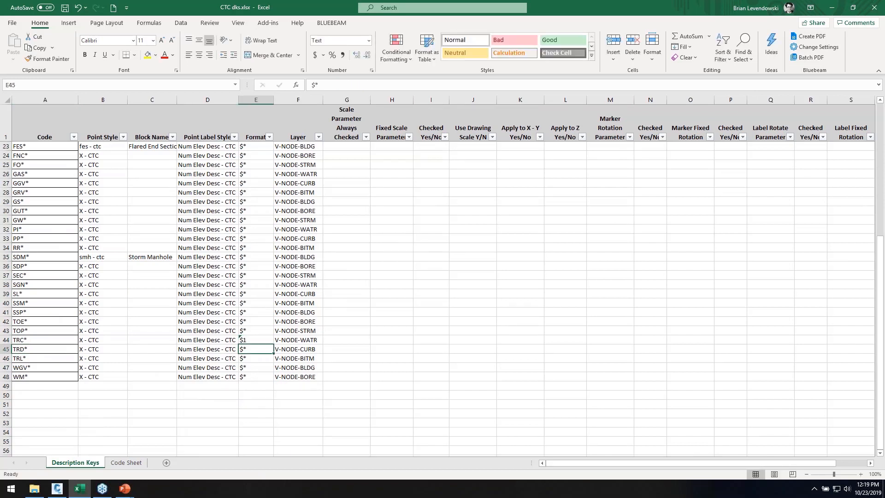
pyautogui.write('$1')
pyautogui.press('Return')
pyautogui.click(253, 339)
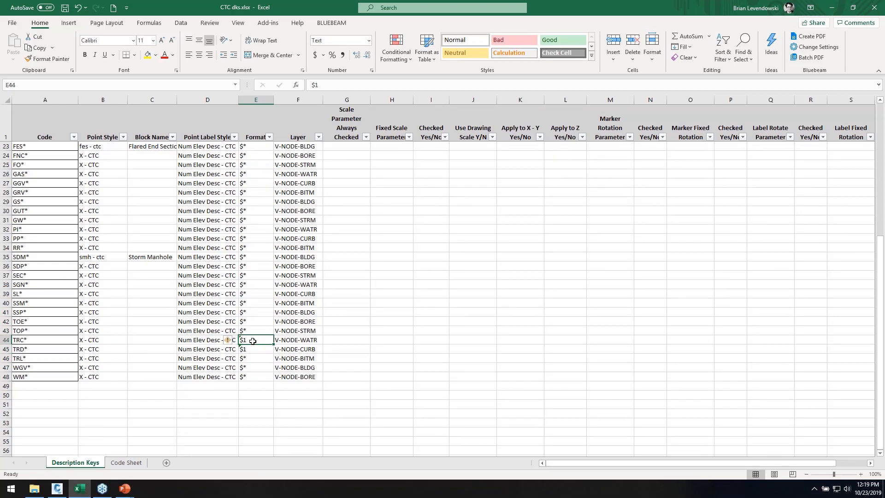
pyautogui.click(252, 351)
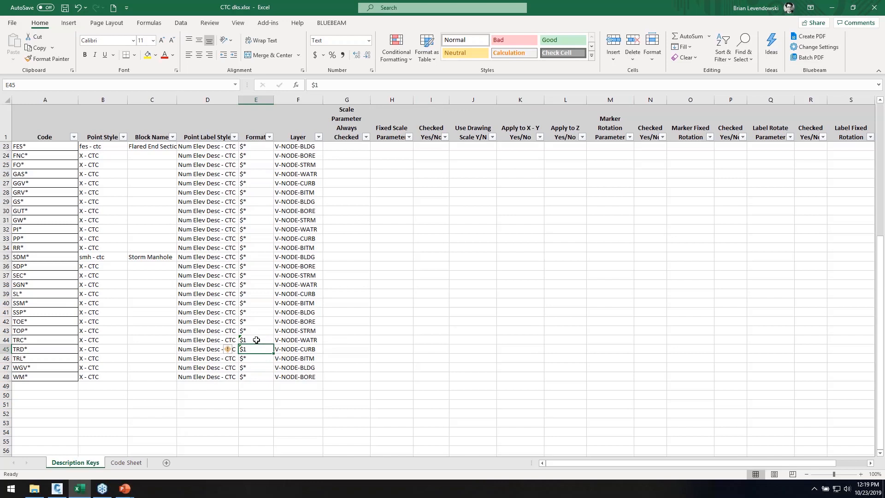
# For TRC* in row 44, set the fixed scale's Checked value and Apply to X - Y to Yes.
pyautogui.click(444, 340)
pyautogui.click(454, 339)
pyautogui.click(440, 347)
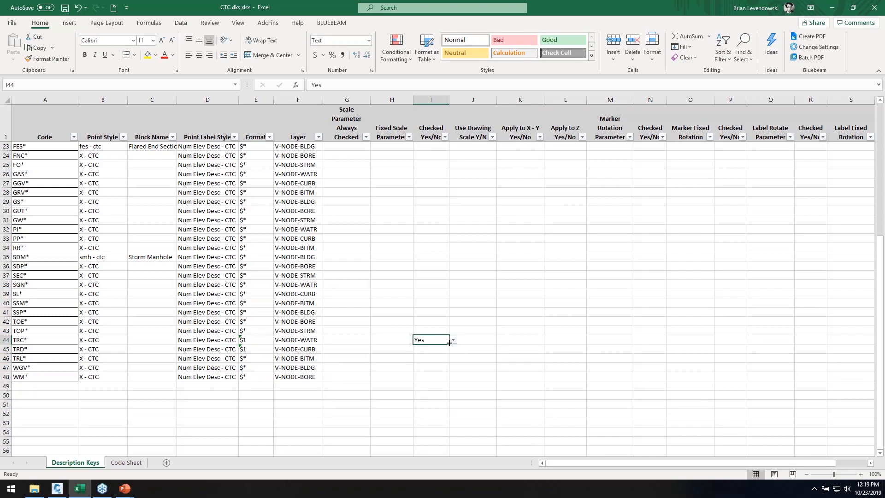
pyautogui.click(538, 339)
pyautogui.click(548, 339)
pyautogui.click(538, 348)
# Copy the scale settings in I44:K44 to the TRD* code in row 45.
pyautogui.moveTo(438, 339); pyautogui.dragTo(507, 336)
pyautogui.hotkey('ctrl', 'c')
pyautogui.click(425, 349)
pyautogui.hotkey('ctrl', 'v')
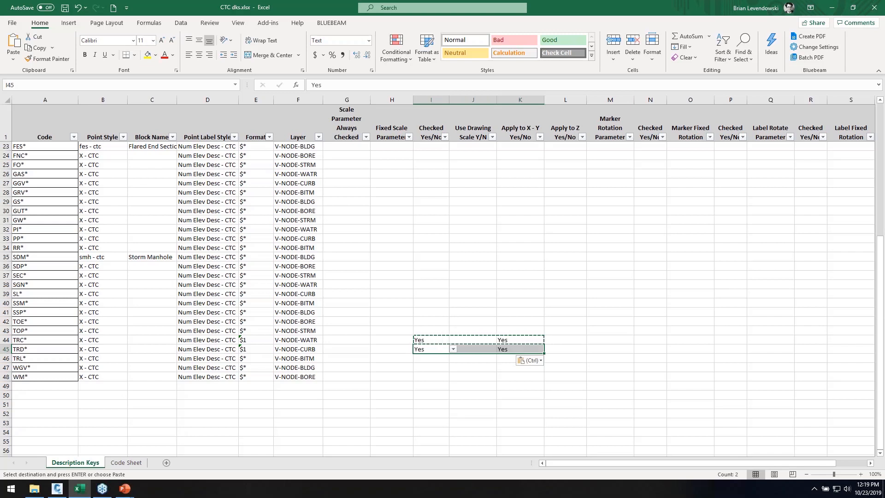
# Clear the copy selection and save the CTC dks.xlsx workbook.
pyautogui.scroll(7, 377, 283)
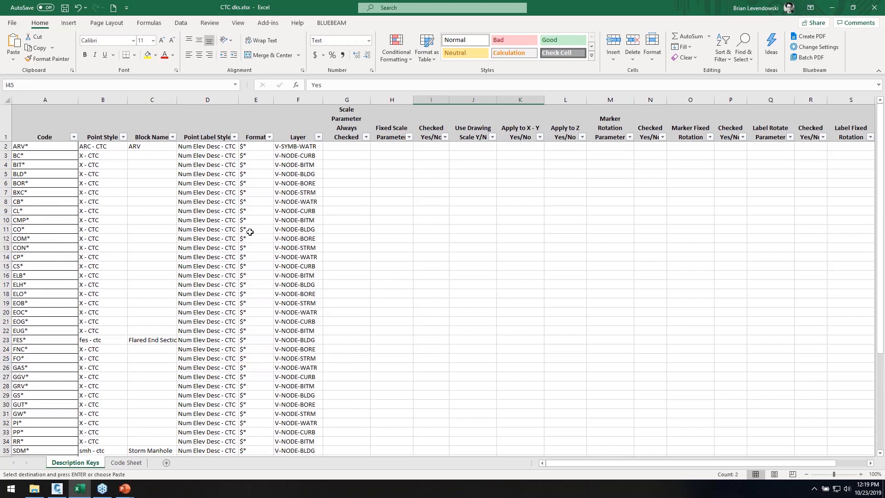
pyautogui.click(45, 184)
pyautogui.press('Escape')
pyautogui.click(65, 8)
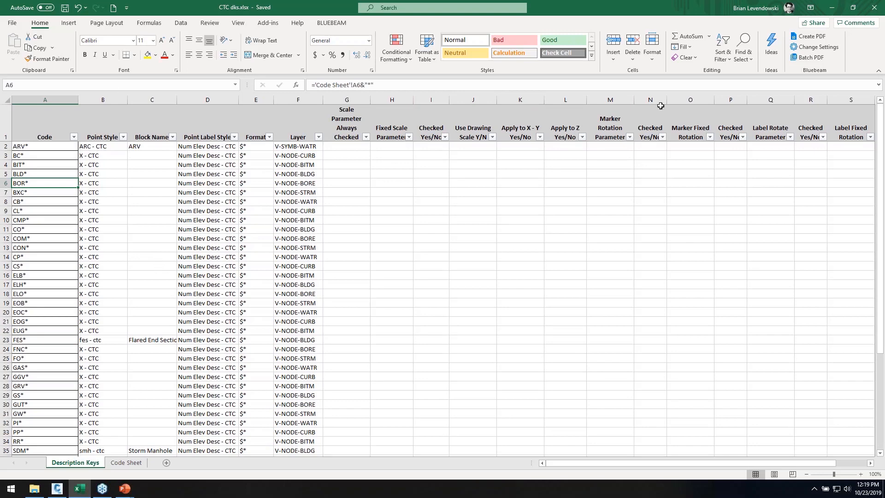
# Switch to Civil 3D and load CTC dks.xlsx as the Excel file for Create/Edit Description Key Set.
pyautogui.click(832, 8)
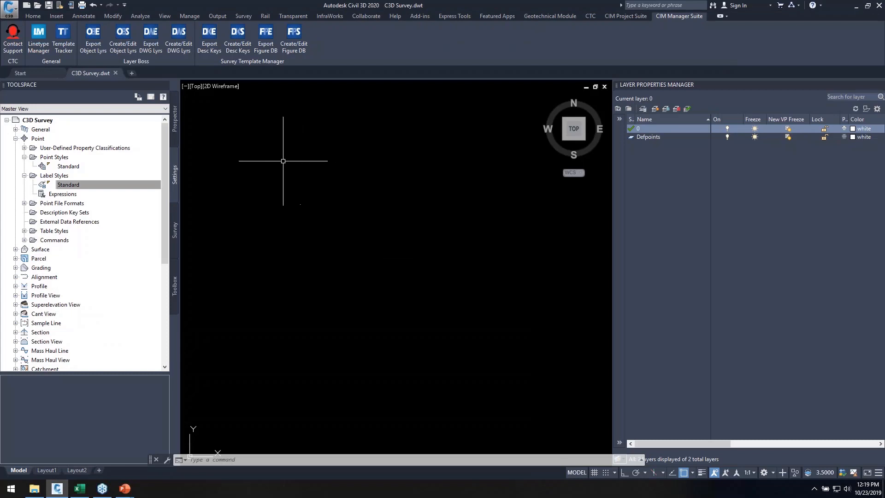
pyautogui.click(54, 214)
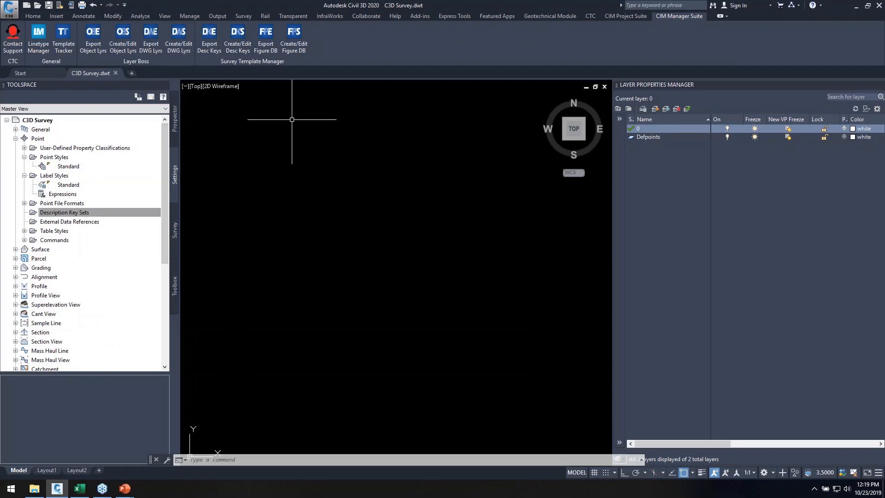
pyautogui.click(239, 45)
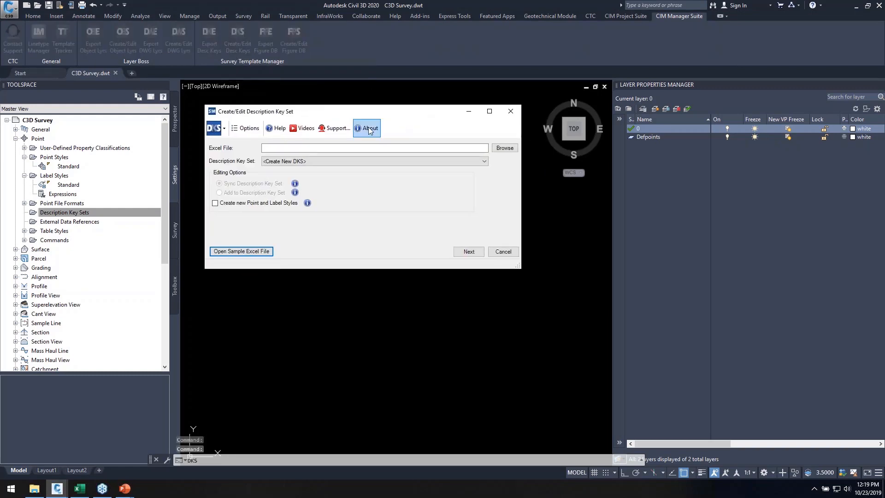
pyautogui.click(505, 148)
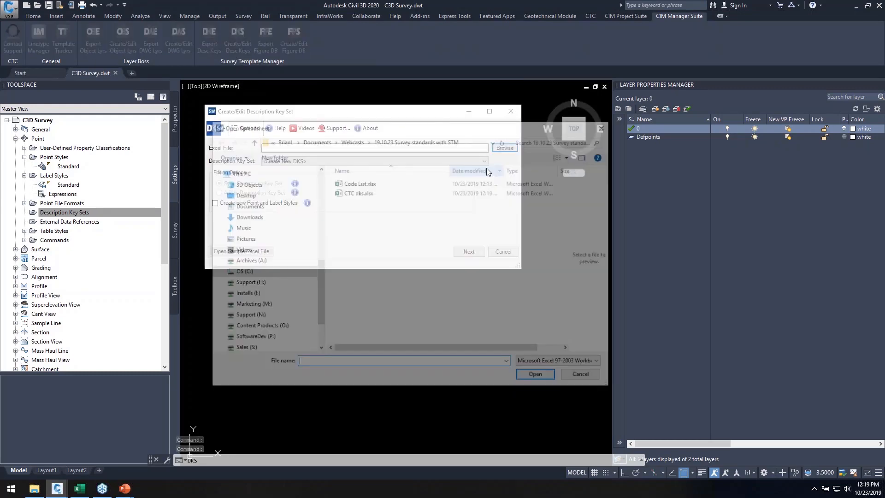
pyautogui.click(358, 193)
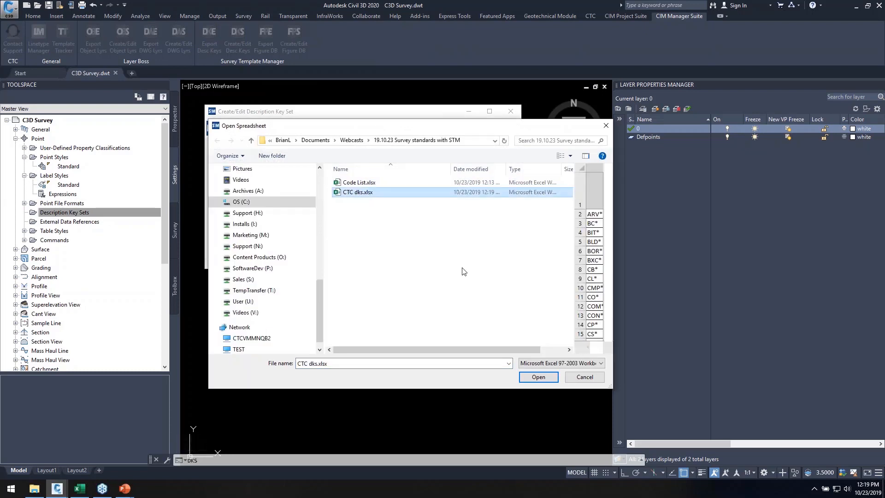
pyautogui.click(535, 376)
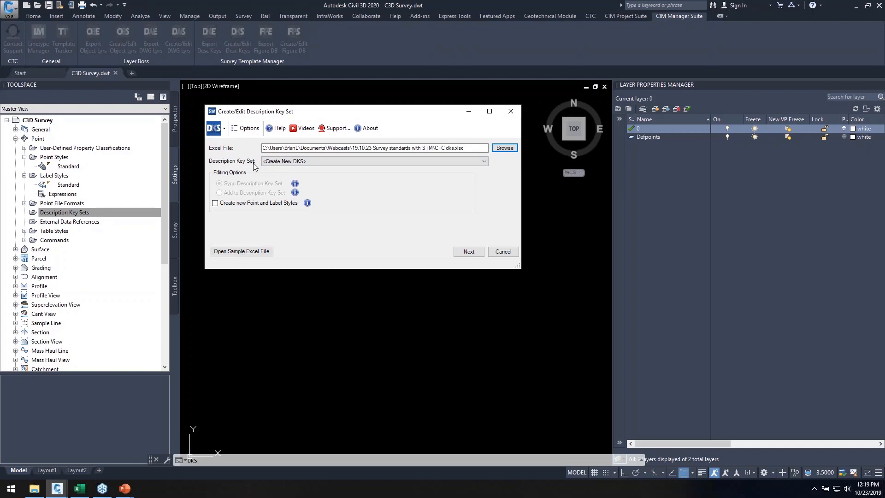
# Choose to create a new description key set with new point and label styles, and continue to the code preview.
pyautogui.click(337, 162)
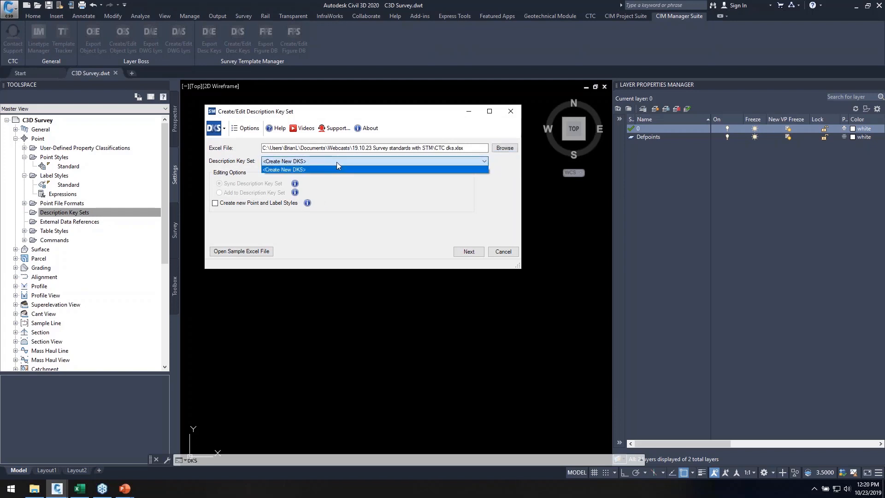
pyautogui.click(335, 233)
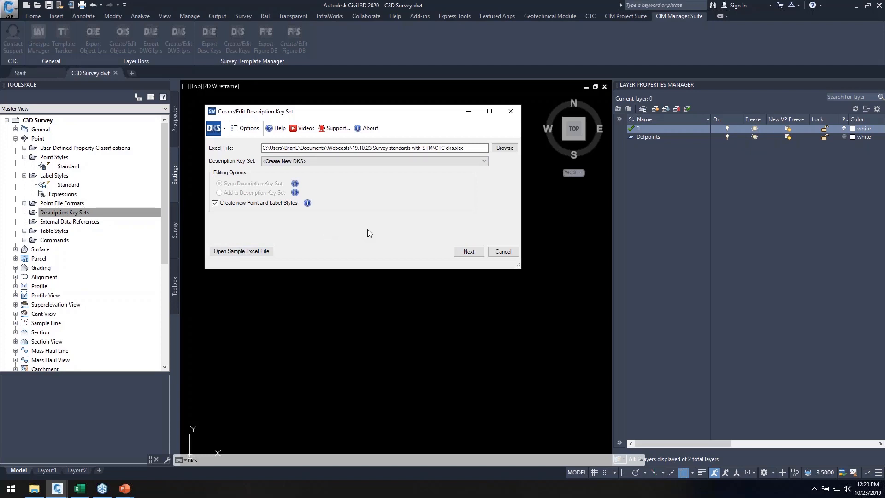
pyautogui.click(457, 251)
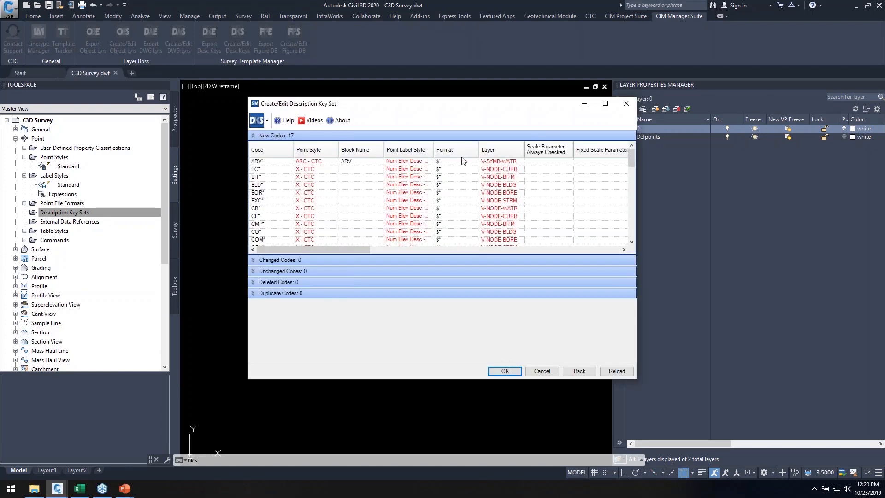
# Enlarge the code preview, widen its Point Label Style column, and create the CTC dks description key set.
pyautogui.moveTo(465, 106); pyautogui.dragTo(385, 33)
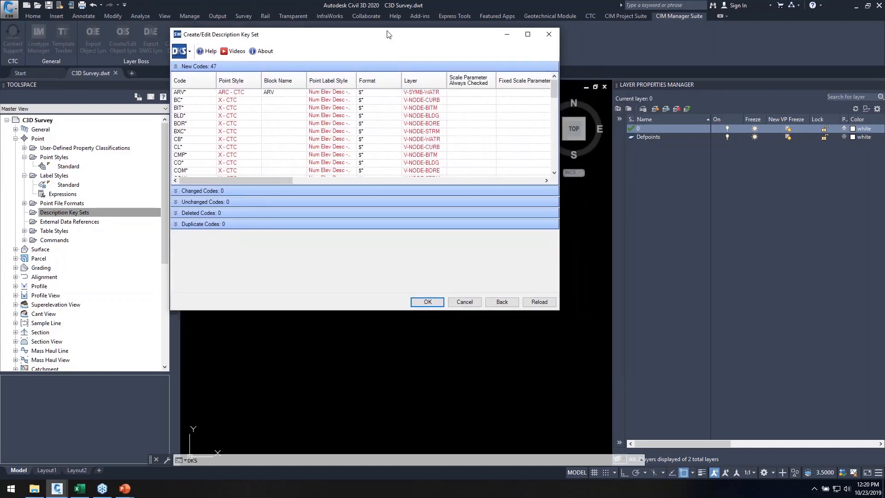
pyautogui.moveTo(557, 306); pyautogui.dragTo(742, 473)
pyautogui.moveTo(484, 35); pyautogui.dragTo(396, 26)
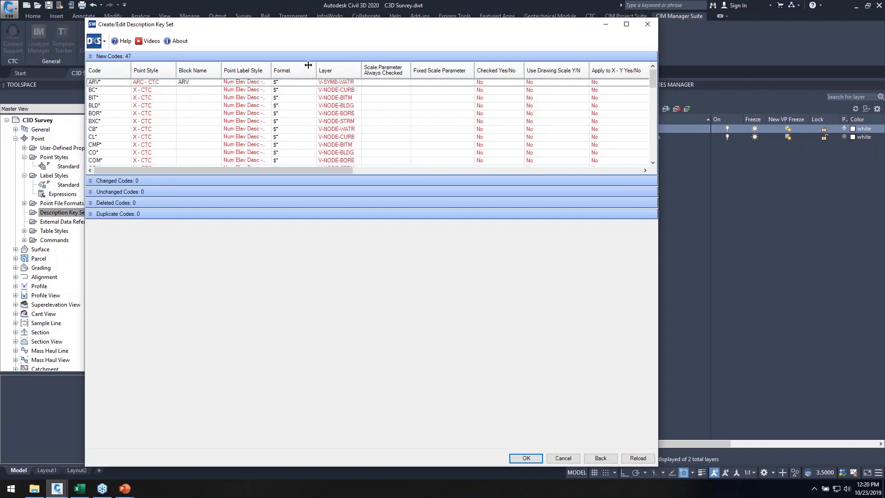
pyautogui.moveTo(271, 70); pyautogui.dragTo(311, 70)
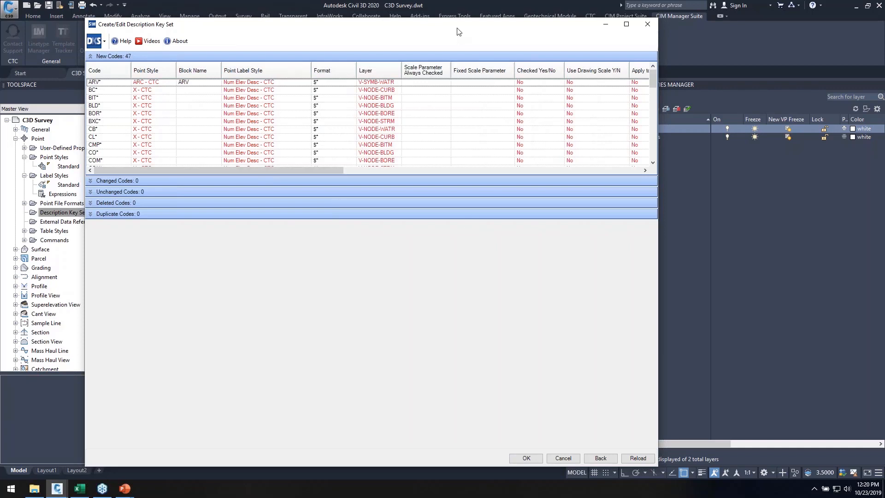
pyautogui.moveTo(458, 25); pyautogui.dragTo(467, 8)
pyautogui.click(534, 442)
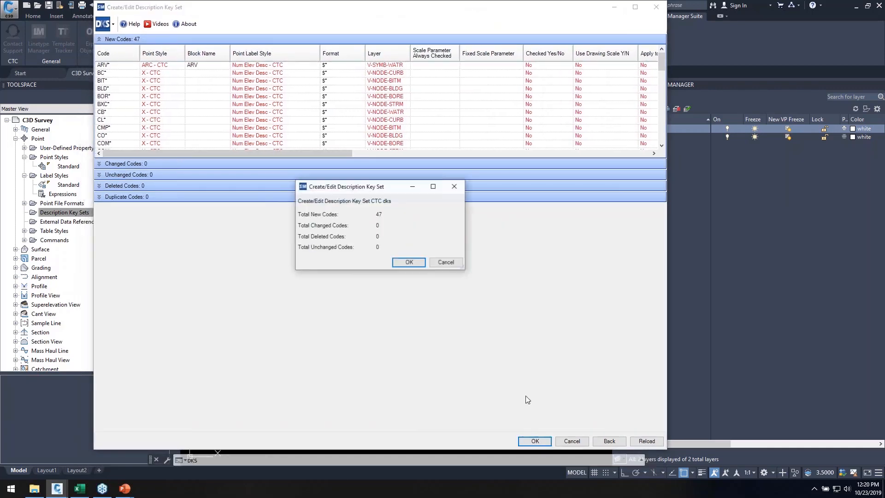
pyautogui.click(408, 262)
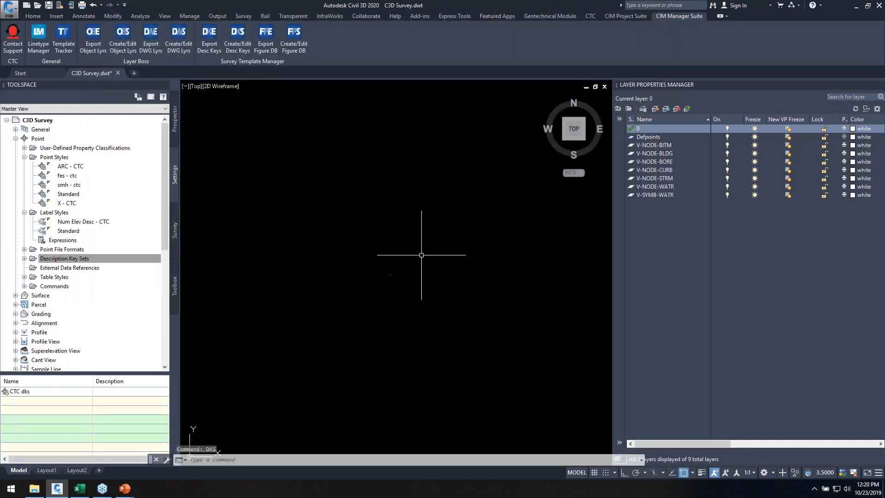
# Open the keys of the CTC dks description key set and review their styles, formats, layers and scale settings.
pyautogui.doubleClick(63, 259)
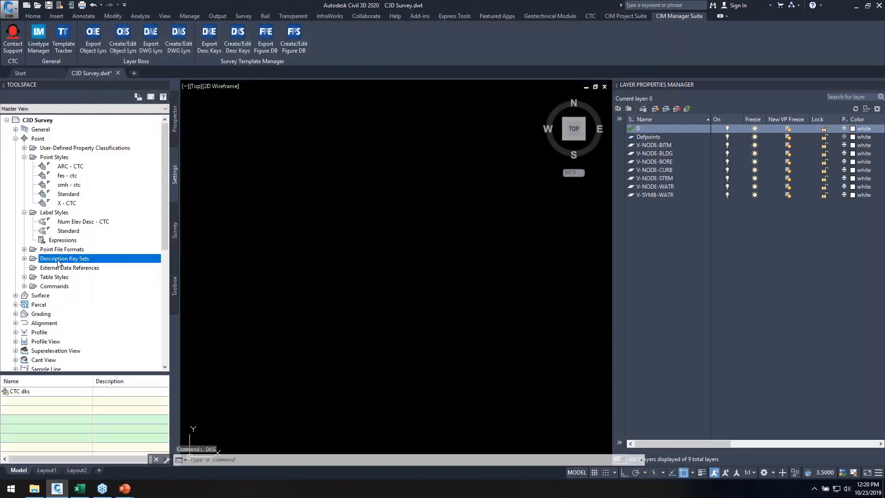
pyautogui.click(61, 268)
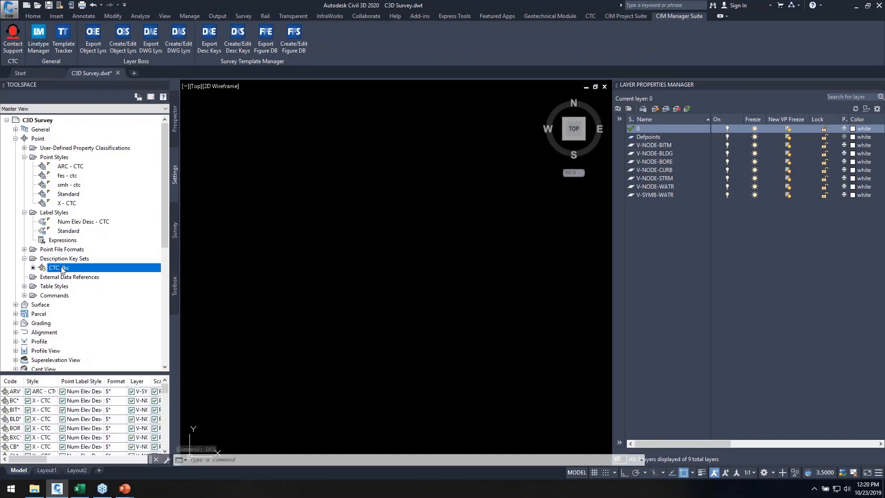
pyautogui.rightClick(61, 269)
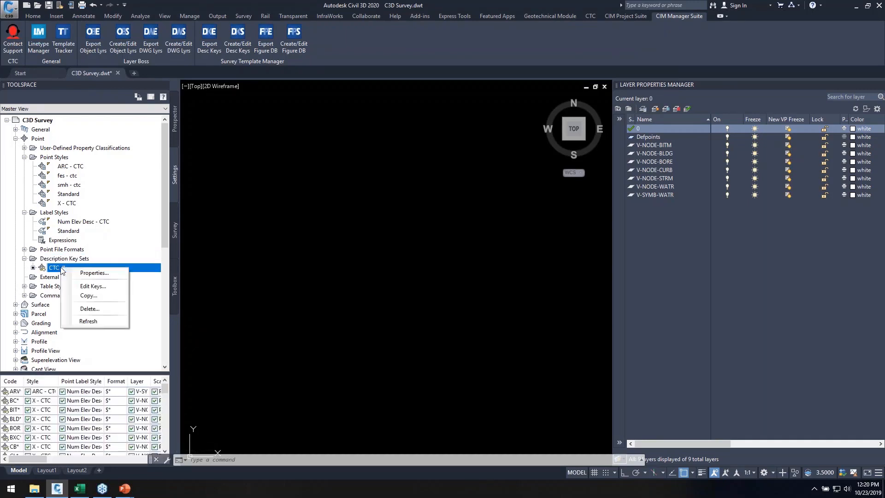
pyautogui.click(92, 287)
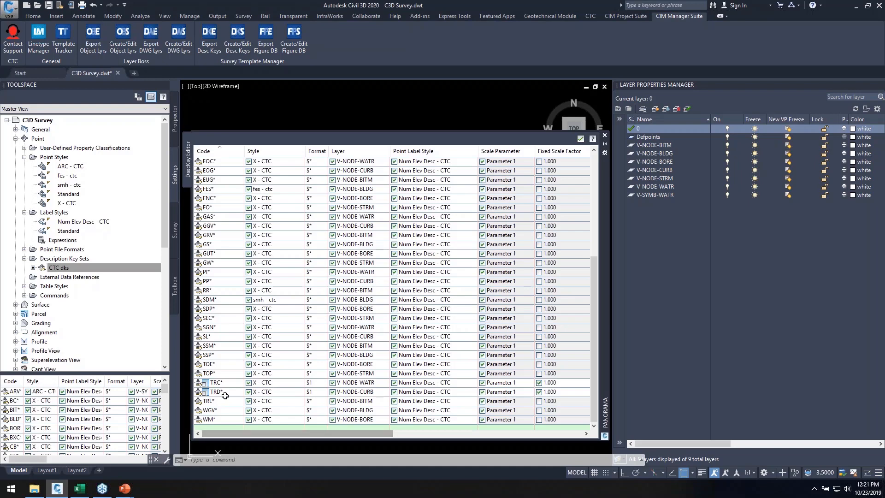
pyautogui.moveTo(267, 433); pyautogui.dragTo(326, 433)
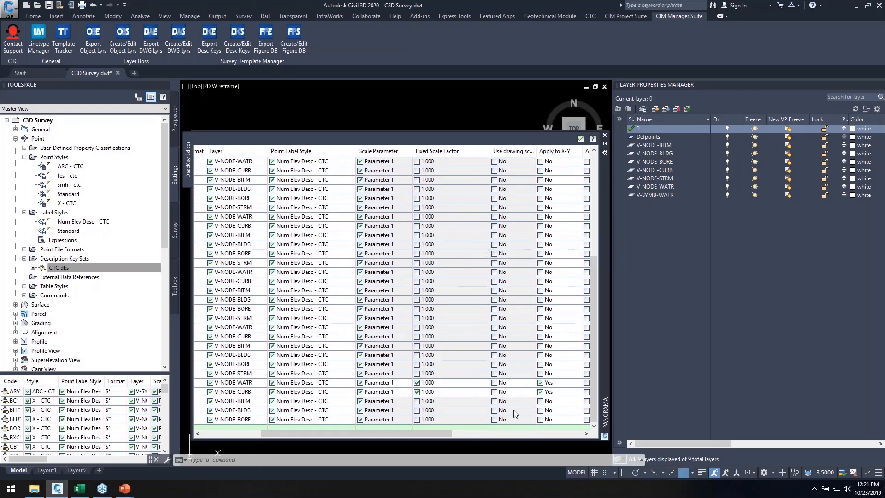
pyautogui.moveTo(446, 433)
pyautogui.mouseDown()
pyautogui.moveTo(473, 433)
pyautogui.moveTo(306, 433)
pyautogui.mouseUp()
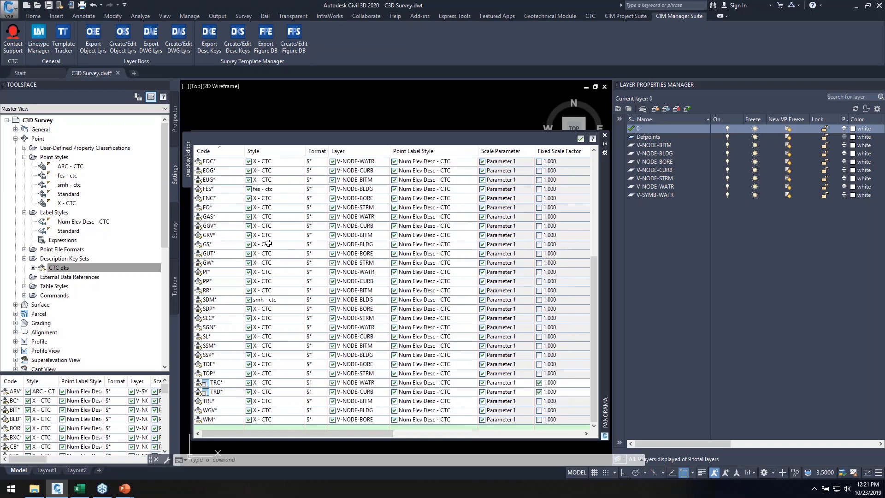
pyautogui.scroll(6, 234, 251)
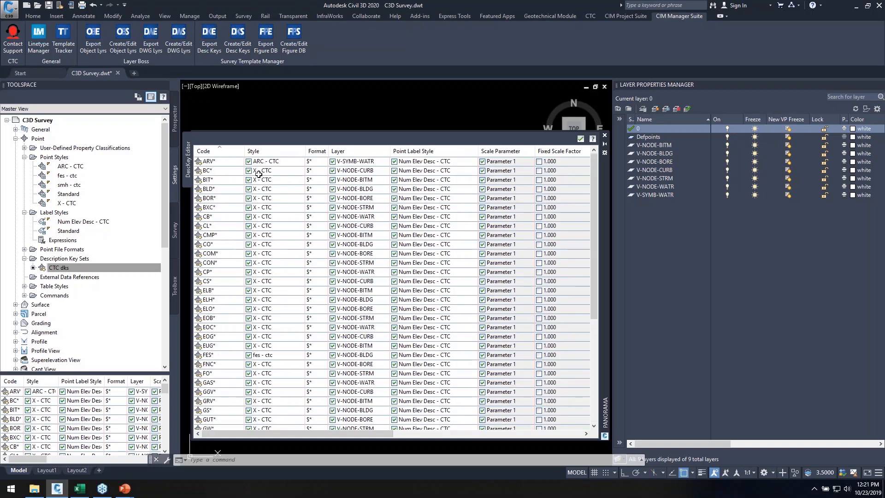
pyautogui.scroll(-2, 298, 234)
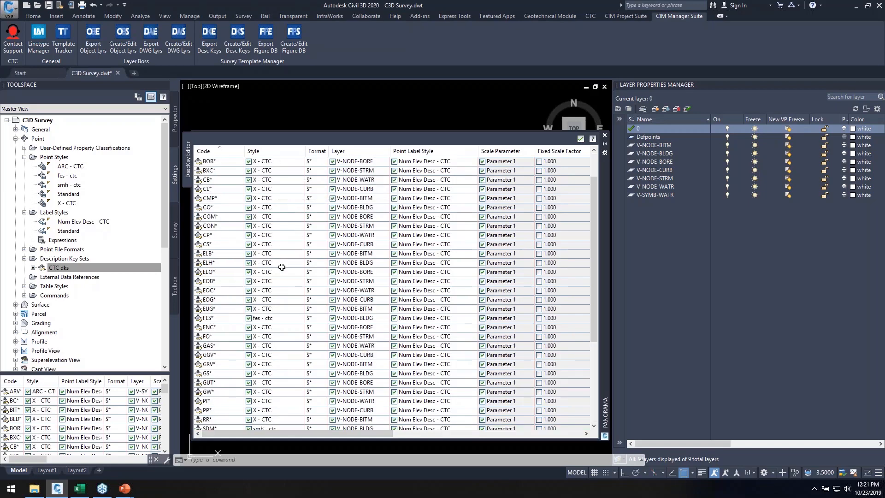
# Find the FES* key and inspect the marker block assigned in the fes - ctc point style.
pyautogui.click(220, 318)
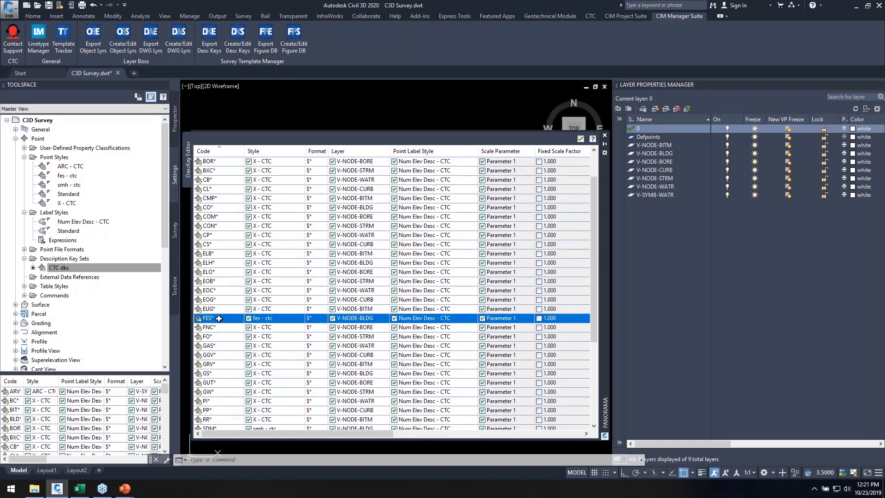
pyautogui.click(67, 176)
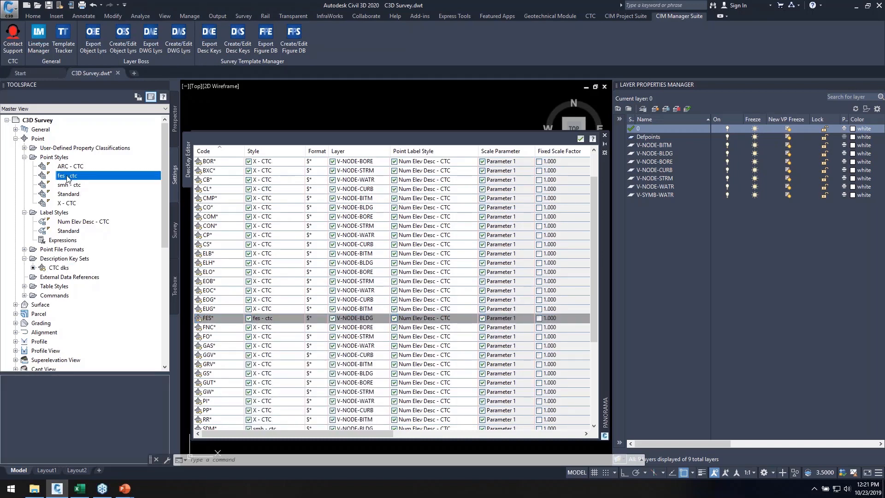
pyautogui.doubleClick(68, 176)
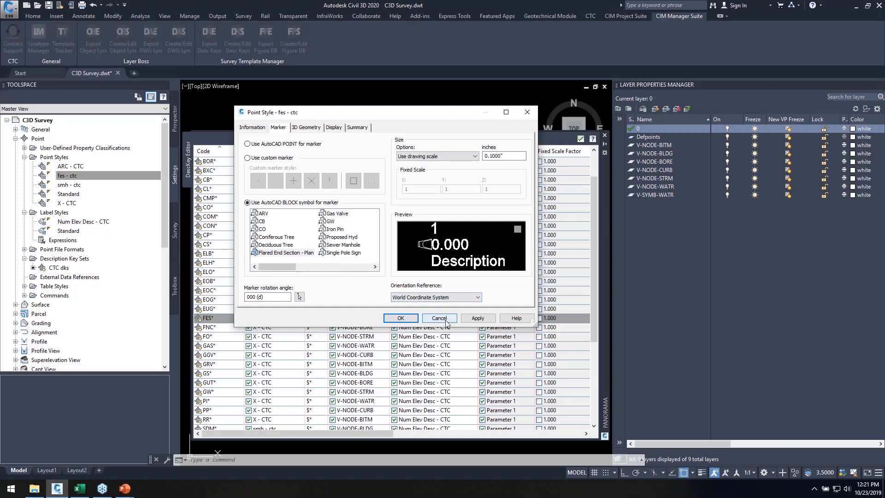
pyautogui.click(401, 318)
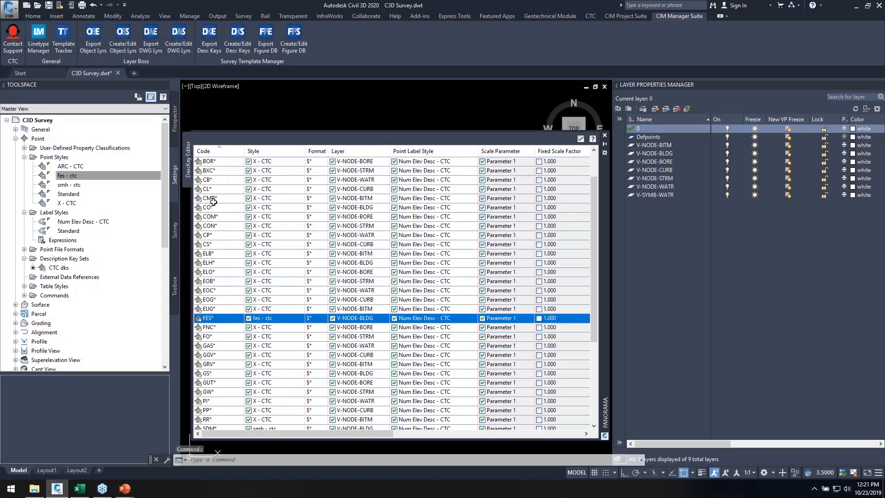
# Check the smh - ctc point style and the CTC dks keys against CTC dks.xlsx, and close the description key editor.
pyautogui.click(69, 185)
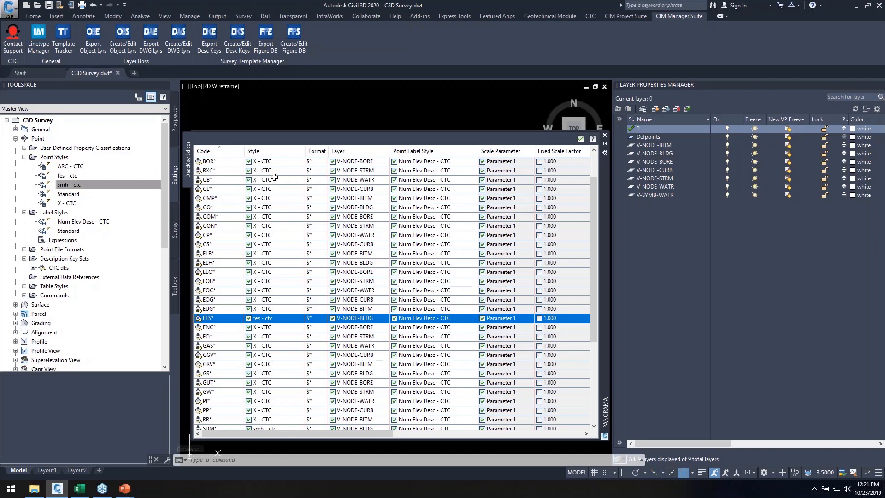
pyautogui.scroll(2, 277, 175)
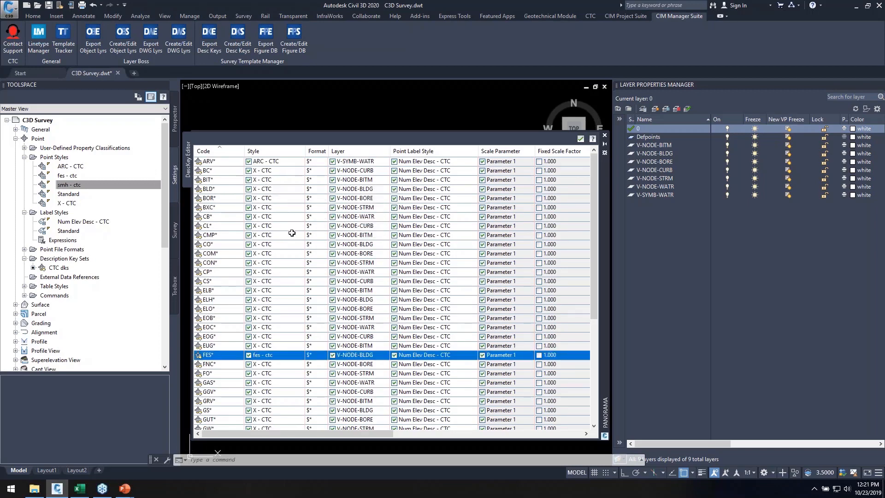
pyautogui.scroll(-6, 283, 256)
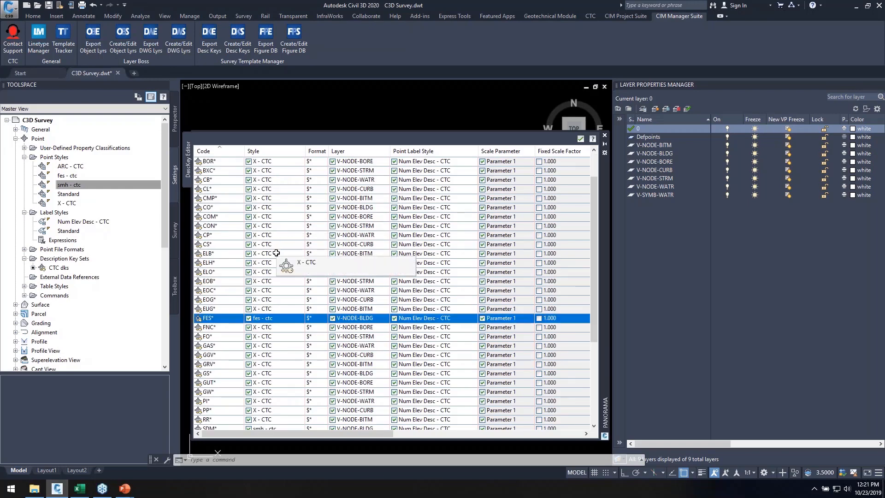
pyautogui.click(79, 488)
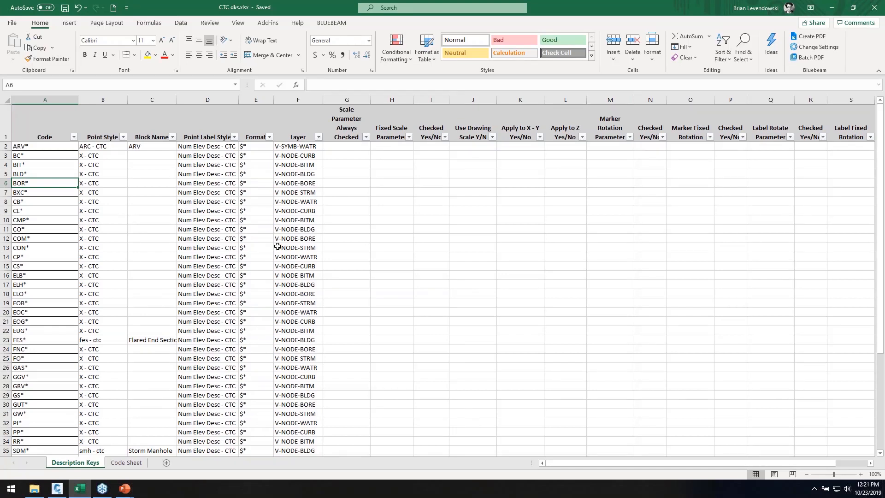
pyautogui.click(832, 8)
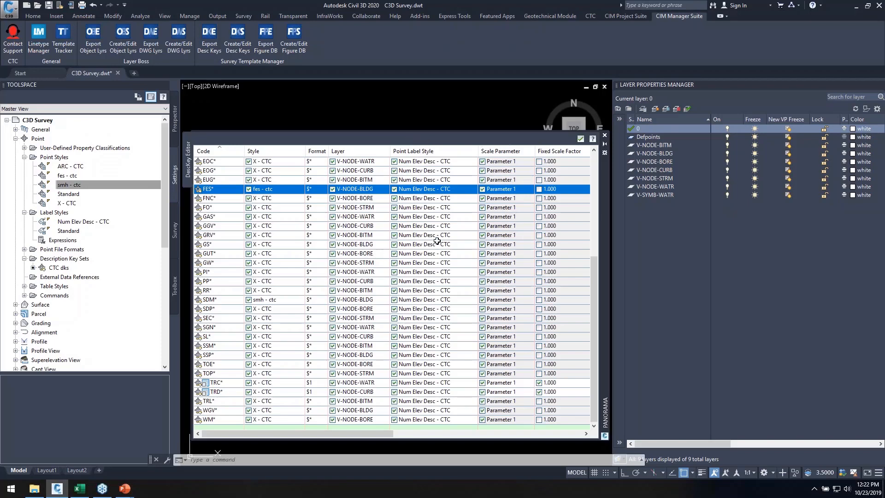
pyautogui.click(580, 139)
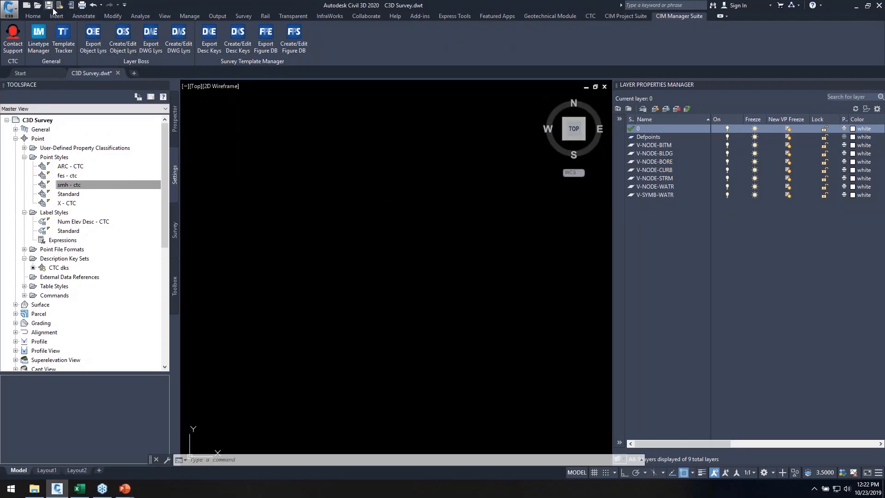
# Show the survey databases in the Toolspace and refresh the Figure Prefix Databases collection.
pyautogui.click(173, 229)
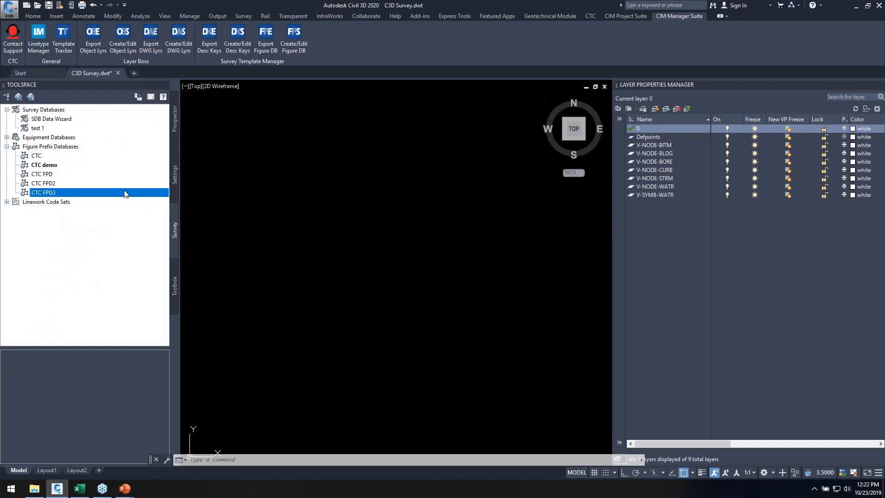
pyautogui.rightClick(44, 147)
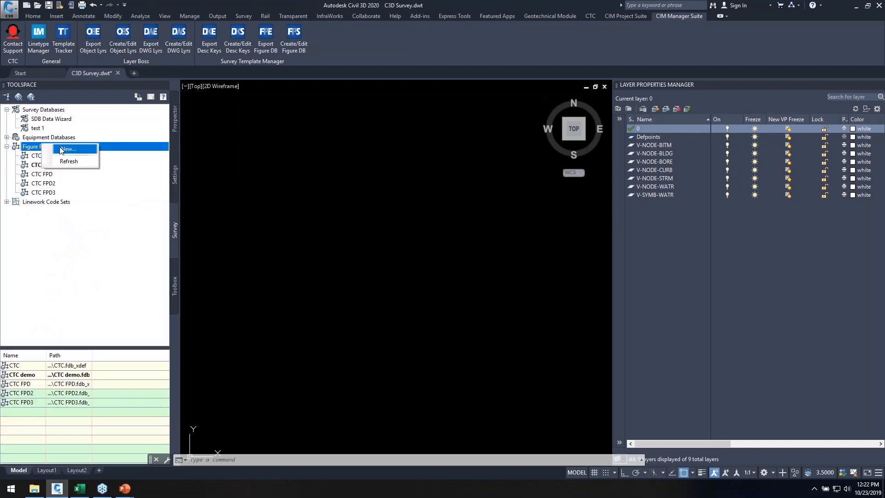
pyautogui.click(72, 161)
pyautogui.rightClick(35, 155)
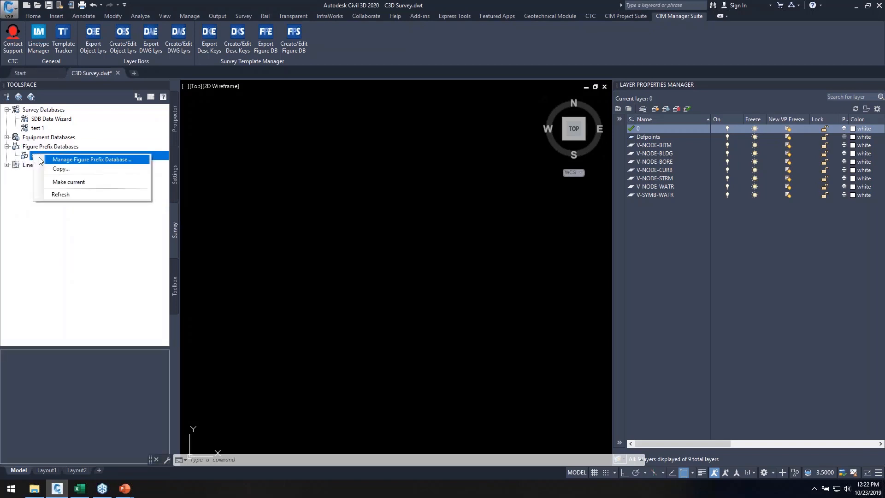
pyautogui.click(42, 147)
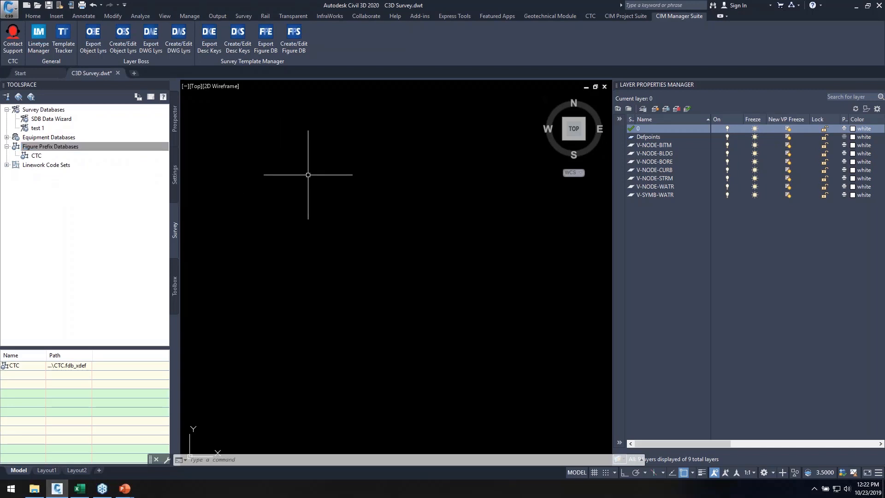
# From the Create/Edit Figure Prefix Database tool, save the sample Excel file as ctc fpd.xlsx and open it.
pyautogui.click(292, 38)
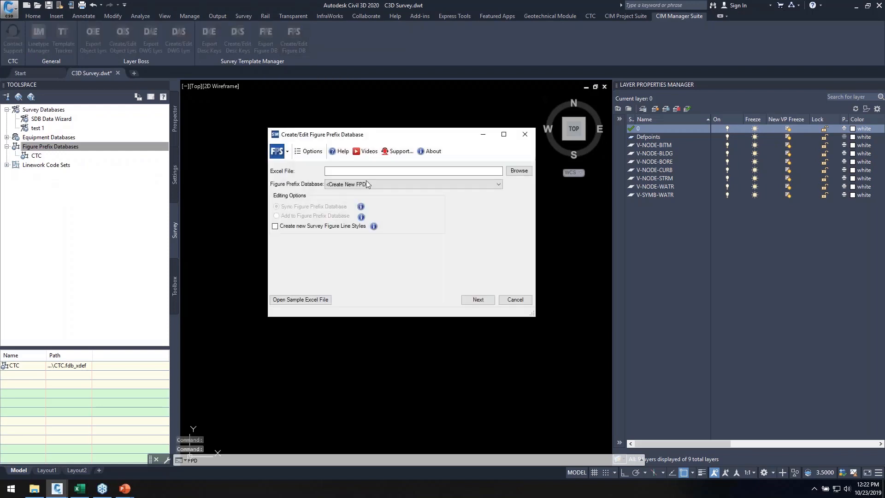
pyautogui.moveTo(409, 139); pyautogui.dragTo(353, 118)
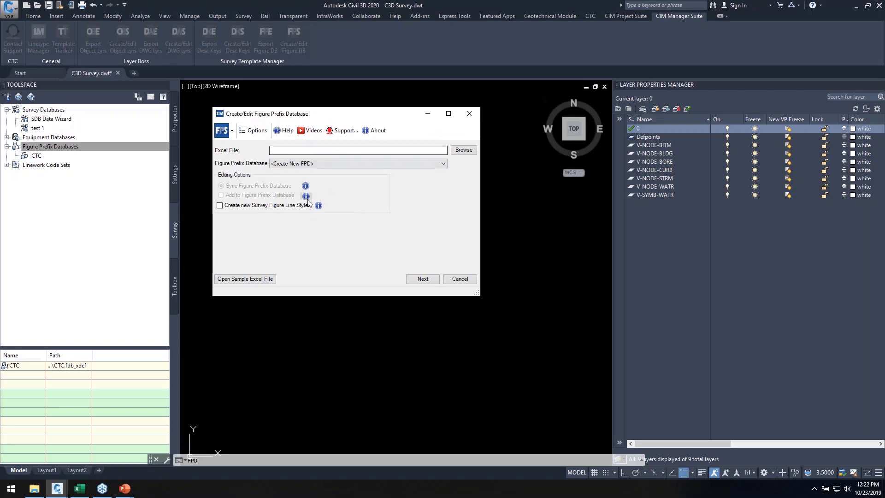
pyautogui.click(247, 280)
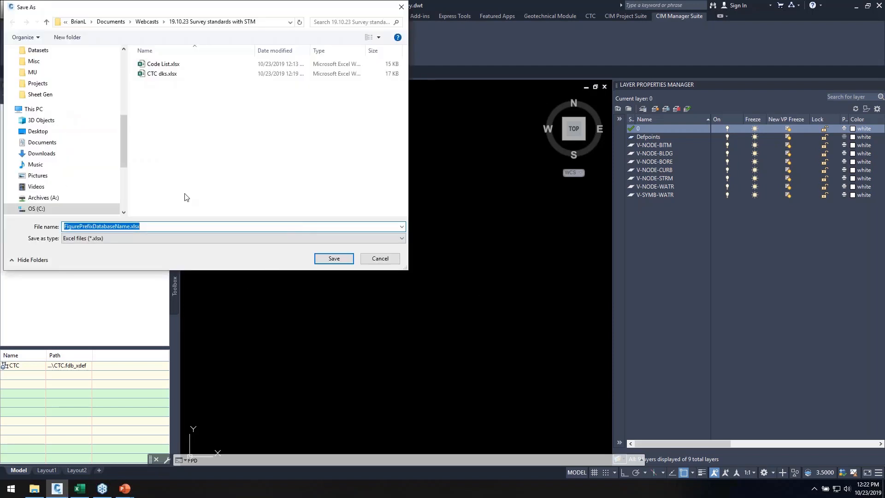
pyautogui.write('ctc fp')
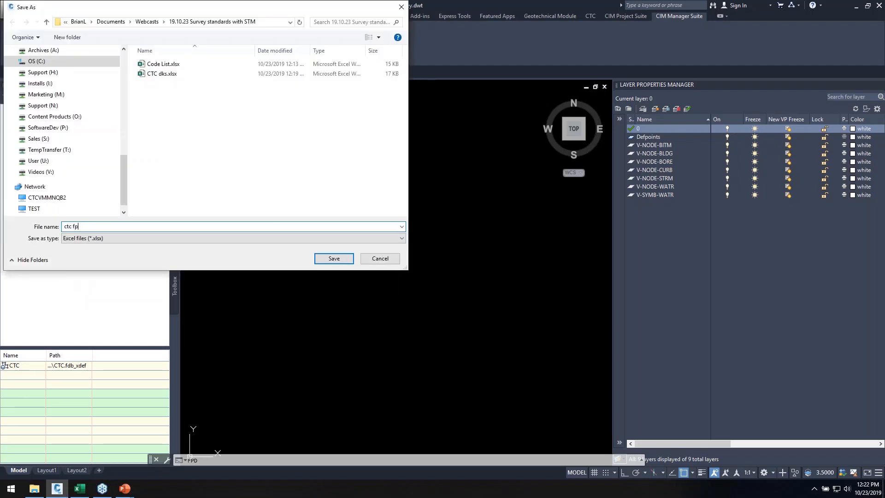
pyautogui.press('Return')
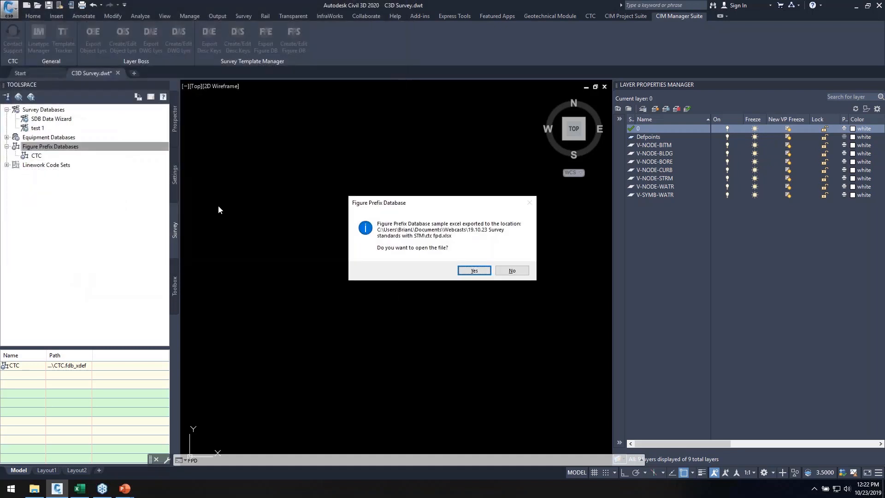
pyautogui.press('Return')
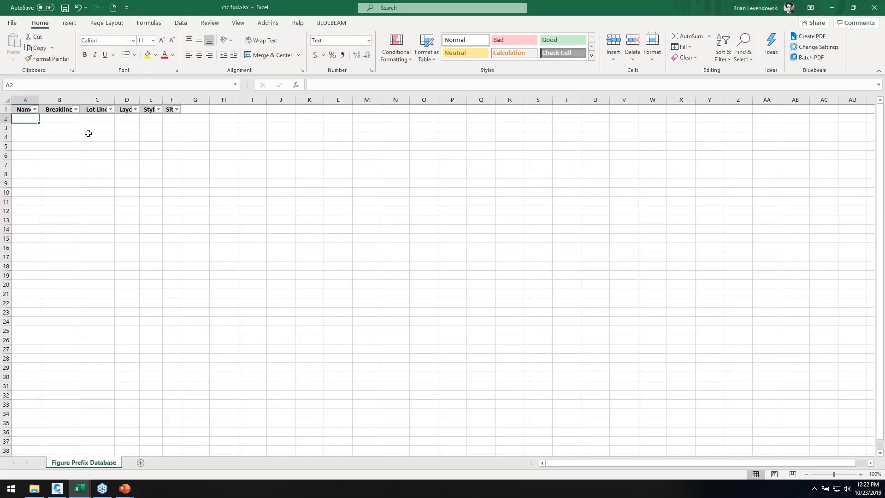
# Widen all columns of the Figure Prefix Database sheet equally so that the headers are fully readable.
pyautogui.click(6, 99)
pyautogui.moveTo(38, 97); pyautogui.dragTo(72, 97)
pyautogui.click(138, 185)
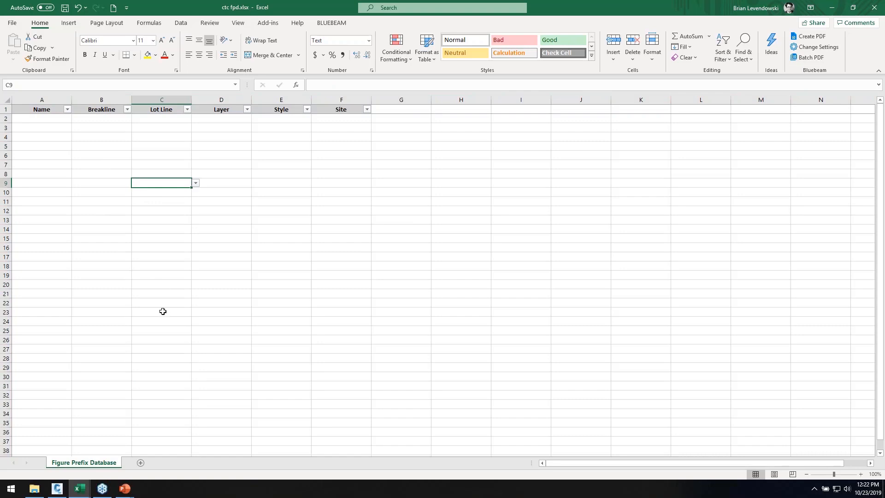
# Arrange the CTC dks.xlsx and ctc fpd.xlsx workbooks side by side.
pyautogui.press('super+Right')
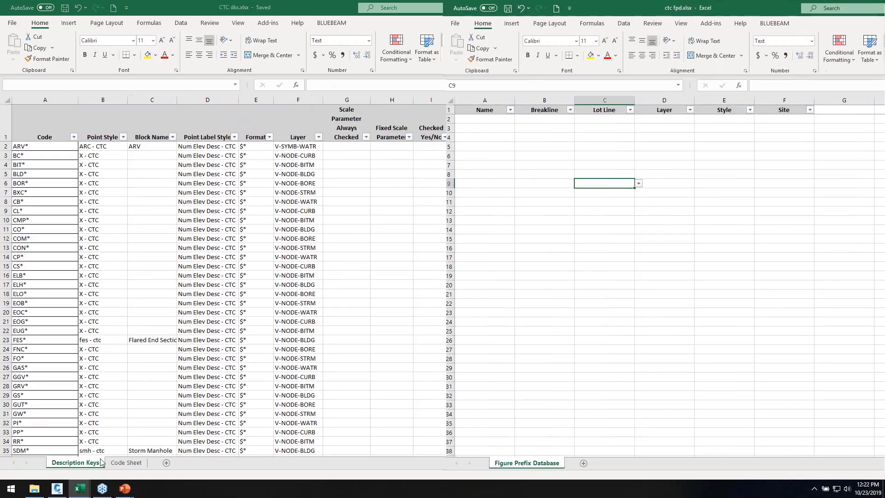
pyautogui.press('Return')
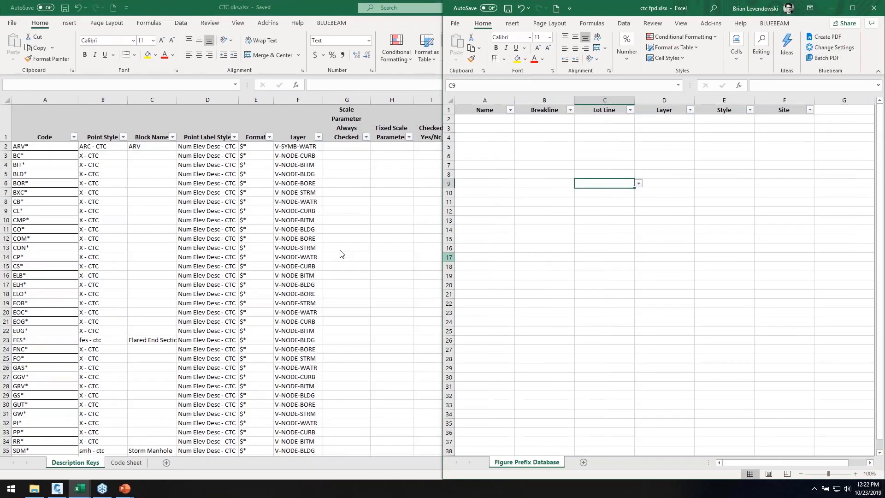
pyautogui.press('super+Up')
pyautogui.press('super+Left')
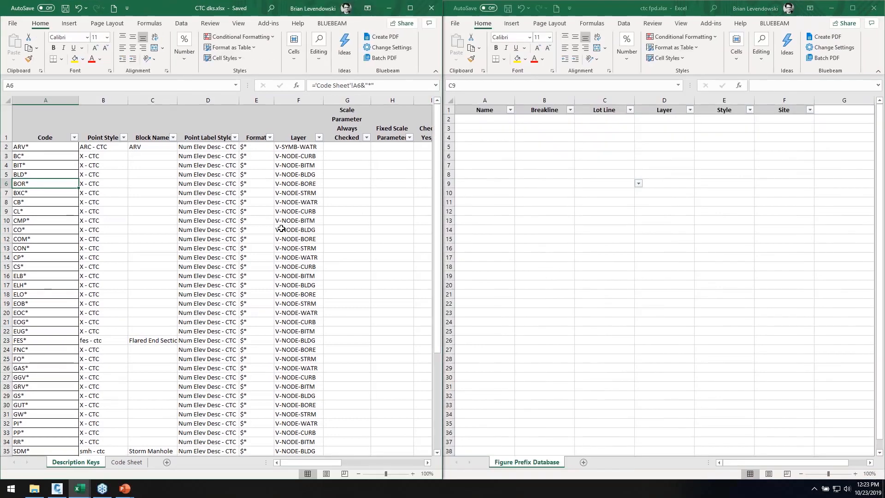
pyautogui.click(150, 230)
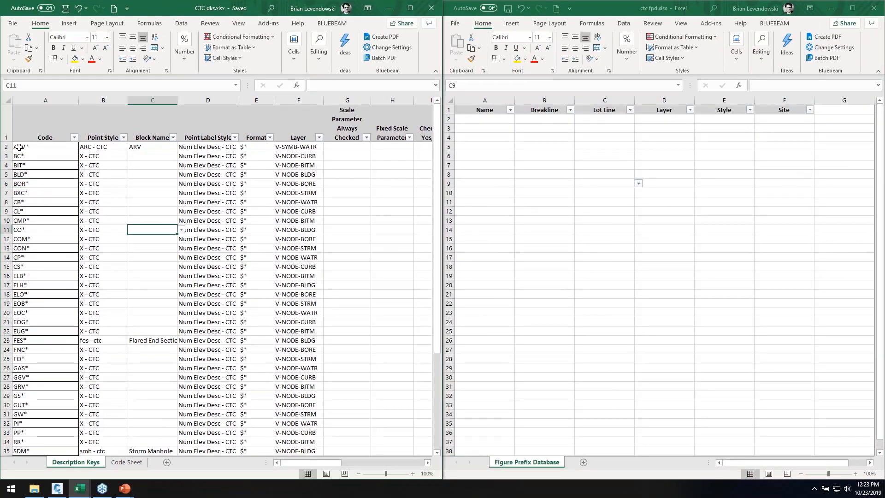
# Copy the codes ARV* to WM* from CTC dks.xlsx and paste them as values into the Name column of ctc fpd.xlsx from A2.
pyautogui.moveTo(47, 148); pyautogui.dragTo(53, 435)
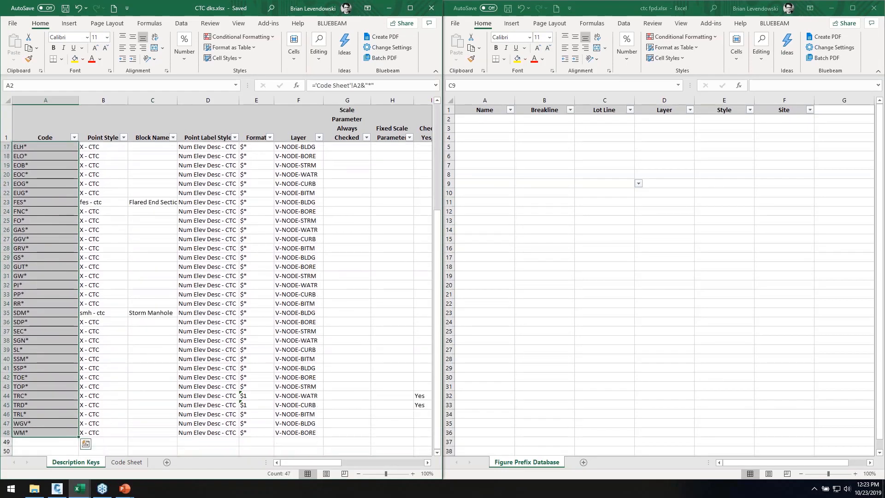
pyautogui.hotkey('ctrl', 'c')
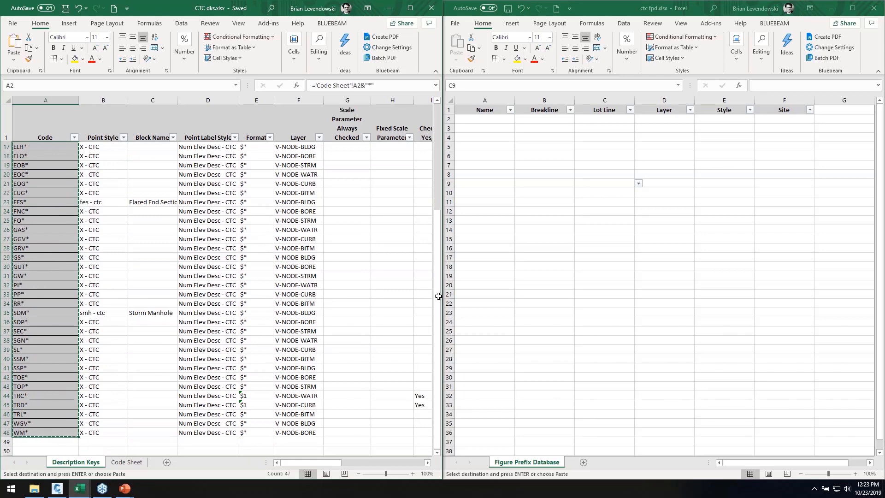
pyautogui.click(479, 120)
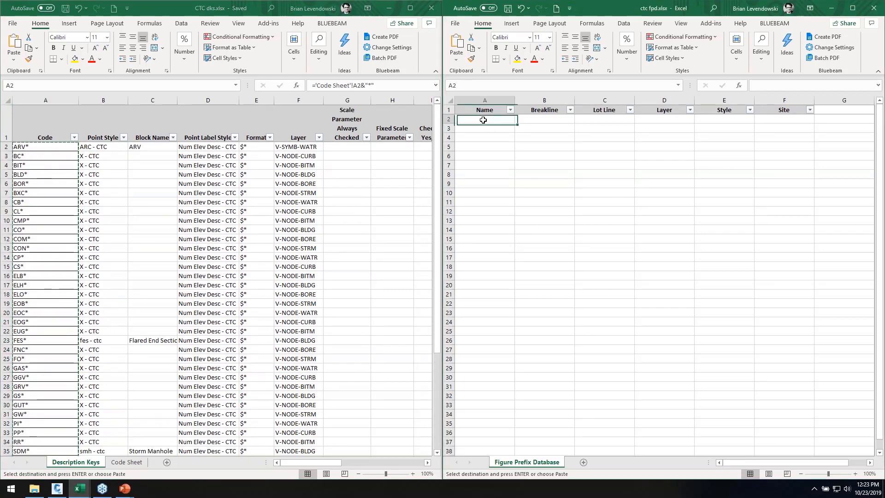
pyautogui.rightClick(482, 121)
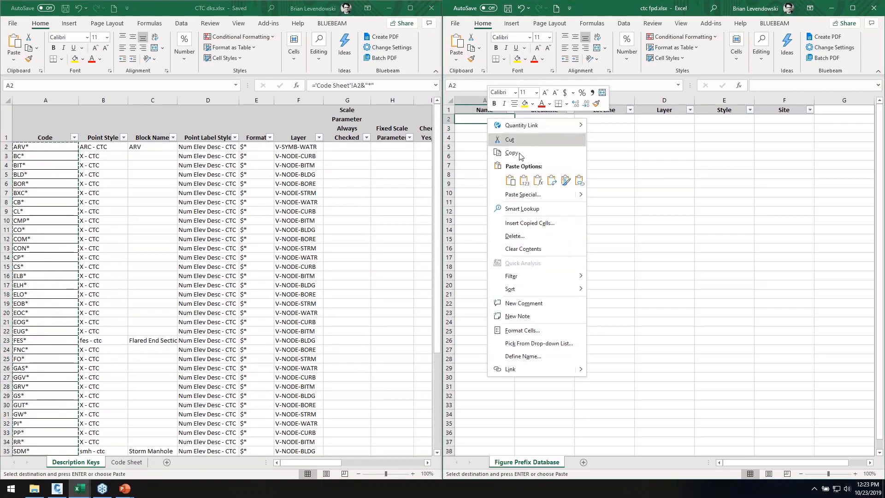
pyautogui.click(524, 180)
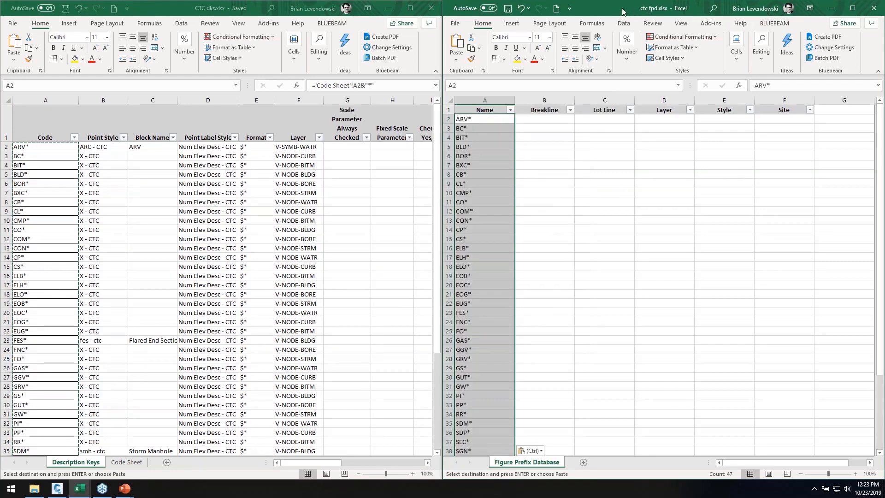
# Maximize ctc fpd.xlsx and delete the rows for the codes ARV*, CO*, CP*, PI* and PP*.
pyautogui.doubleClick(656, 9)
pyautogui.click(38, 157)
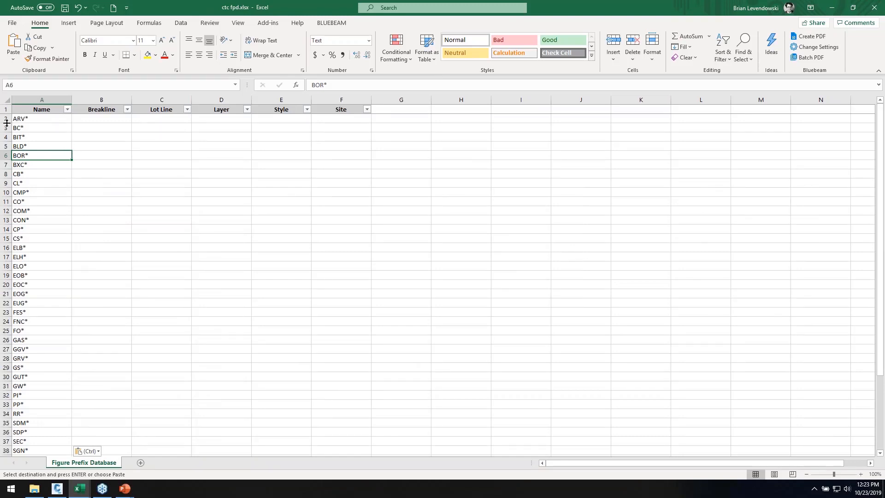
pyautogui.click(6, 137)
pyautogui.click(6, 118)
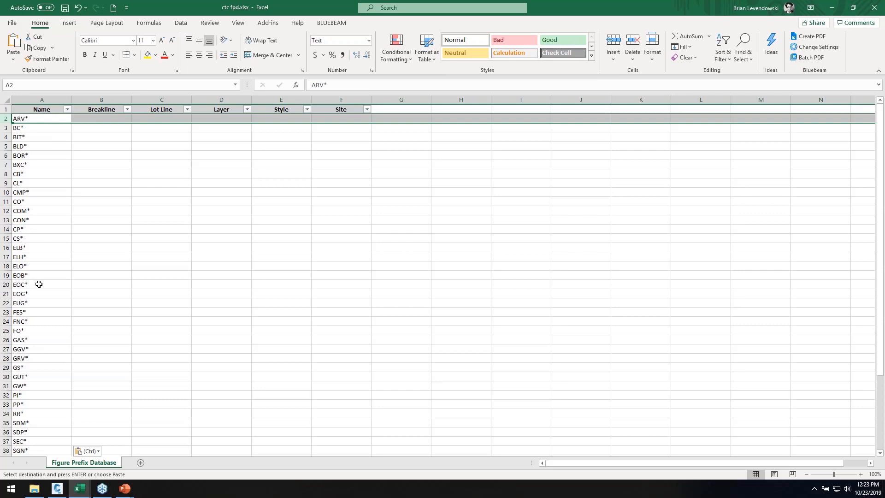
pyautogui.keyDown('ctrl'); pyautogui.click(6, 201); pyautogui.keyUp('ctrl')
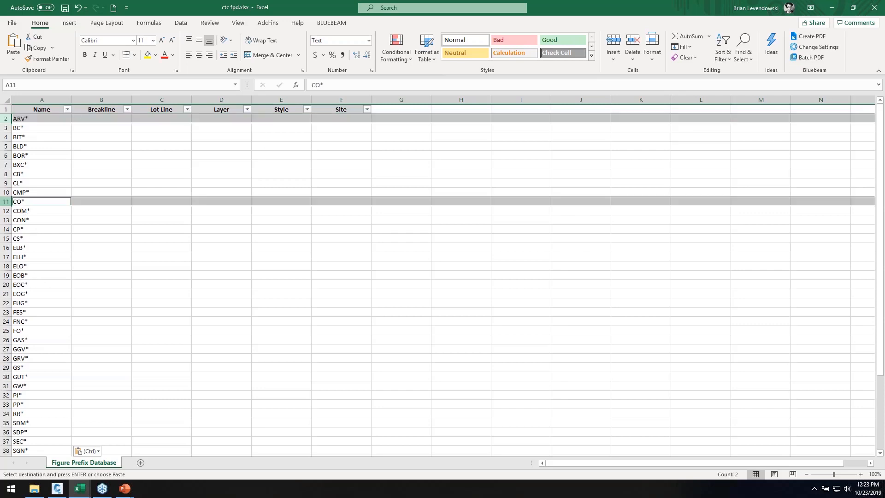
pyautogui.keyDown('ctrl'); pyautogui.click(6, 229); pyautogui.keyUp('ctrl')
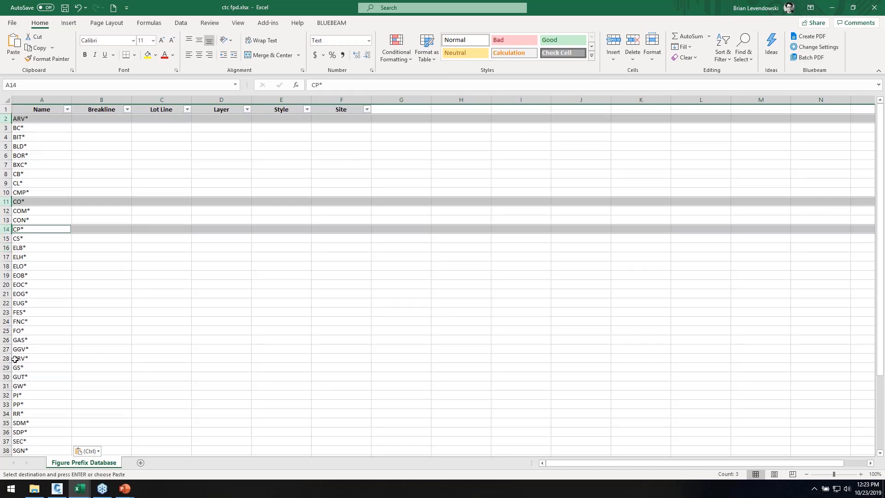
pyautogui.keyDown('ctrl'); pyautogui.click(6, 395); pyautogui.keyUp('ctrl')
pyautogui.keyDown('ctrl'); pyautogui.click(6, 404); pyautogui.keyUp('ctrl')
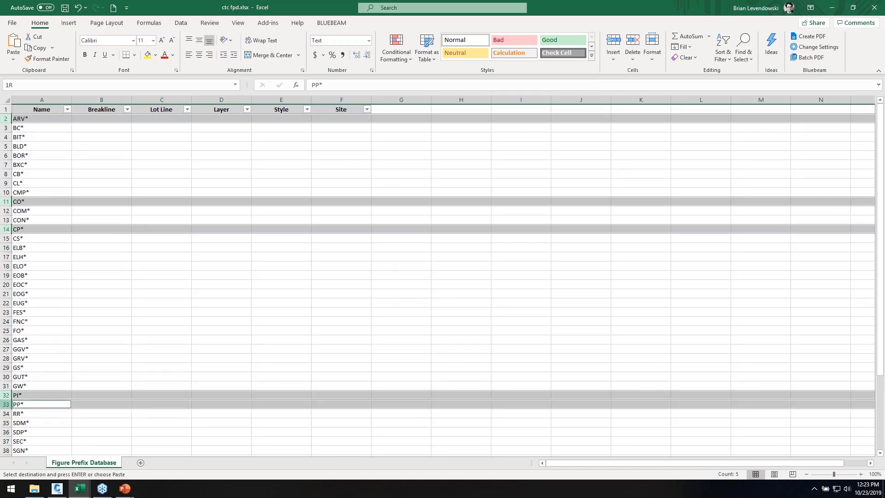
pyautogui.rightClick(6, 405)
pyautogui.click(28, 332)
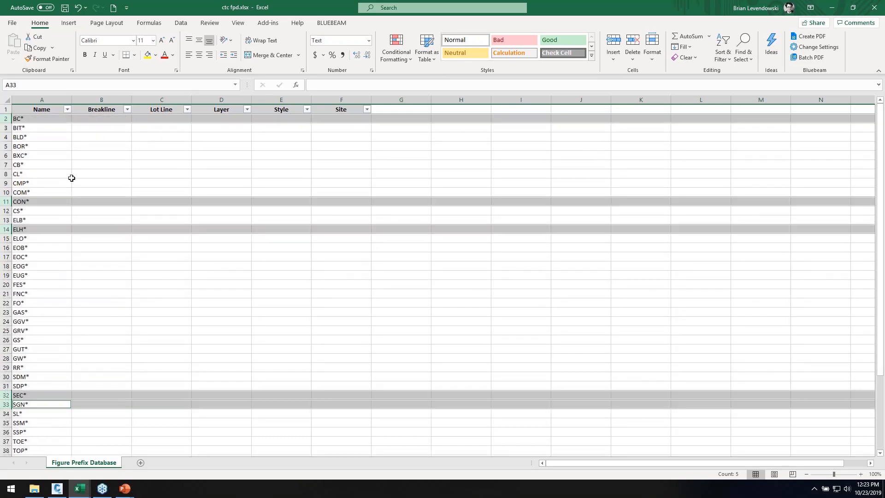
# Remove the asterisk from every code in the Name column by replacing all ~* with nothing.
pyautogui.click(42, 99)
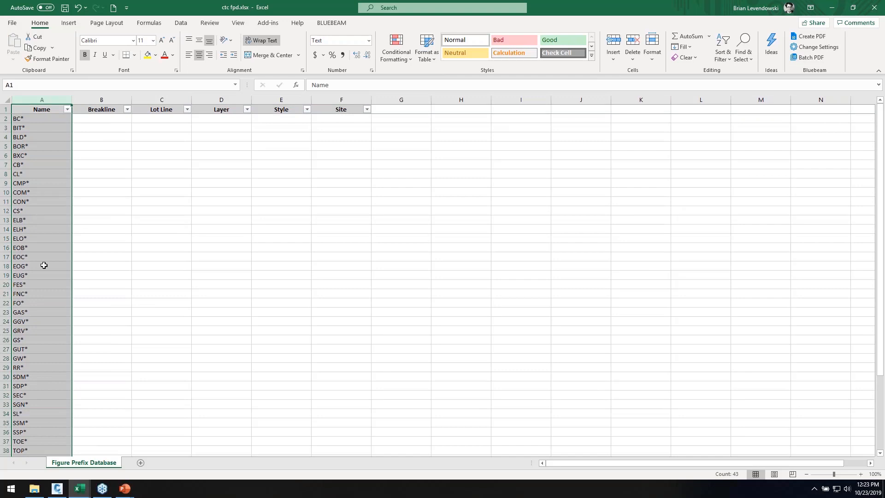
pyautogui.click(742, 54)
pyautogui.click(771, 85)
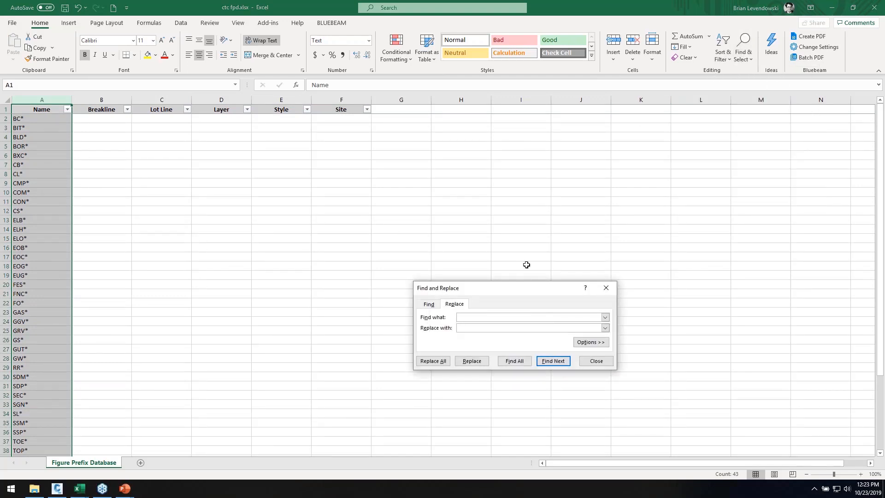
pyautogui.moveTo(511, 293); pyautogui.dragTo(459, 212)
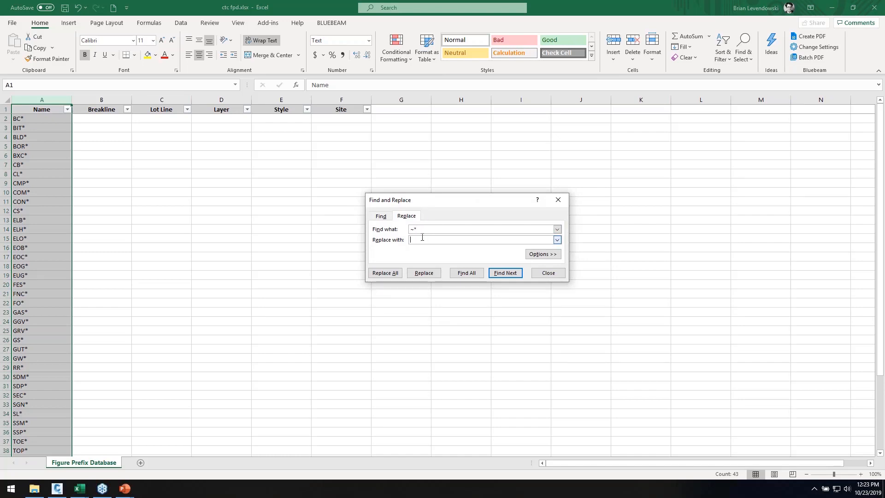
pyautogui.click(396, 273)
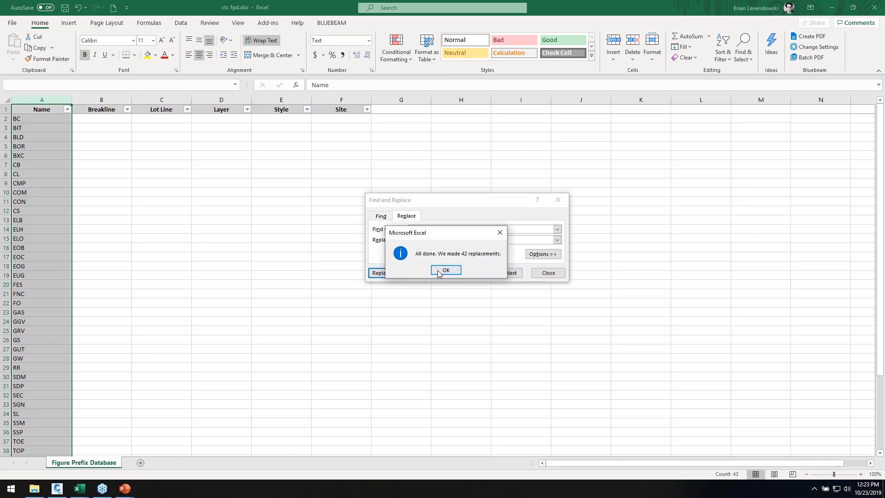
pyautogui.click(446, 270)
pyautogui.click(547, 273)
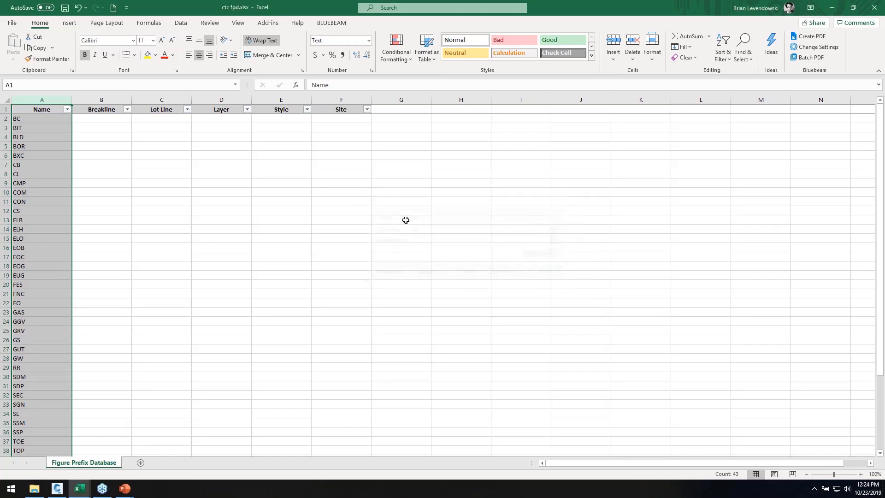
# Set Breakline to Yes and Lot Line to No for BC, and fill both values down to the WM row.
pyautogui.click(121, 154)
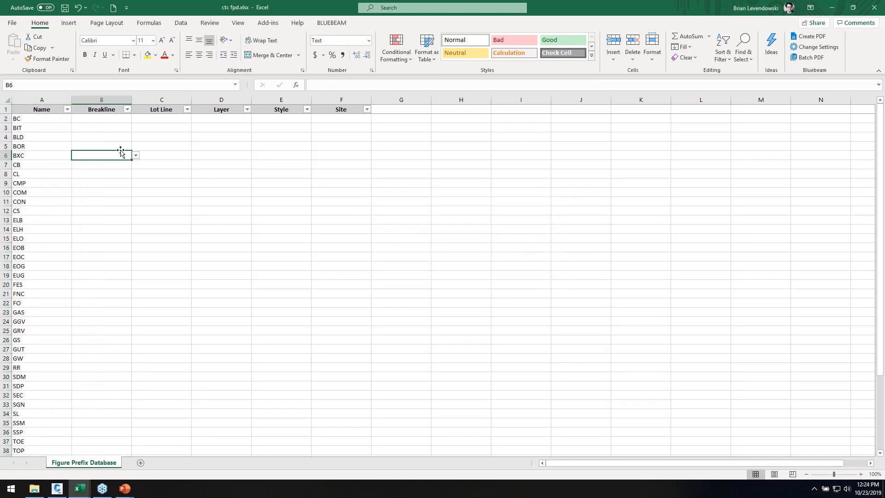
pyautogui.click(122, 118)
pyautogui.click(135, 119)
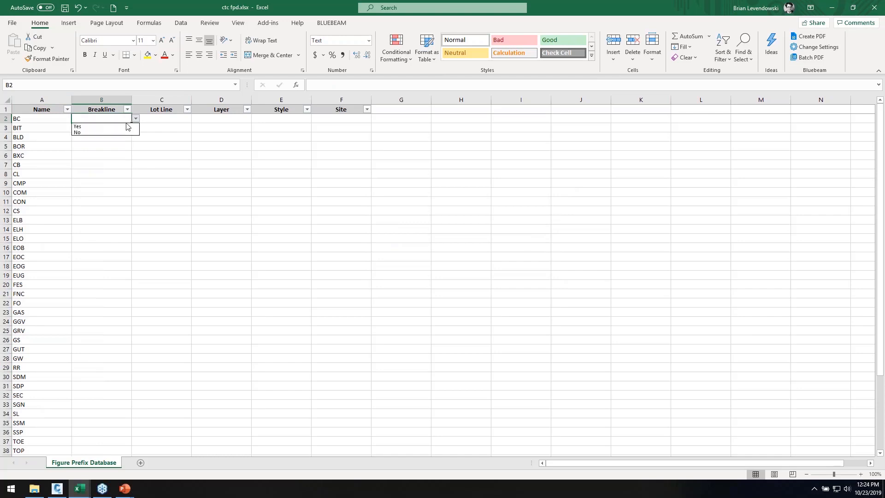
pyautogui.click(110, 127)
pyautogui.click(159, 123)
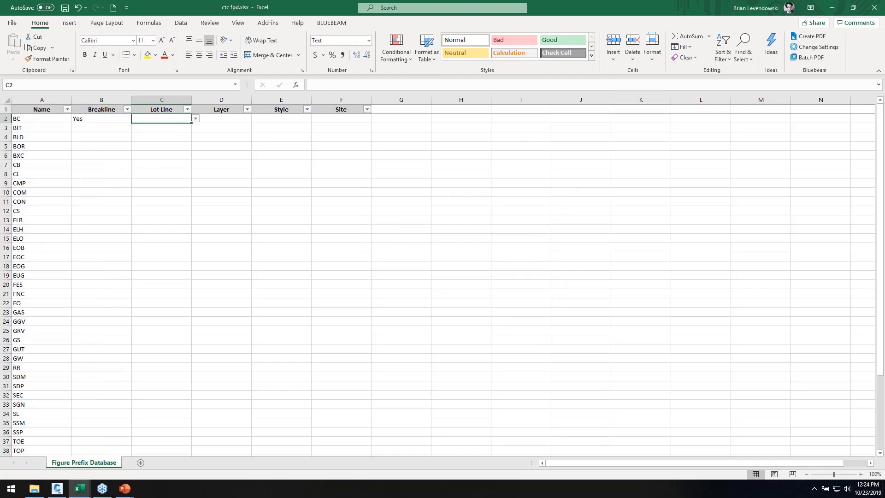
pyautogui.click(196, 119)
pyautogui.click(176, 128)
pyautogui.moveTo(113, 120); pyautogui.dragTo(167, 434)
pyautogui.click(98, 181)
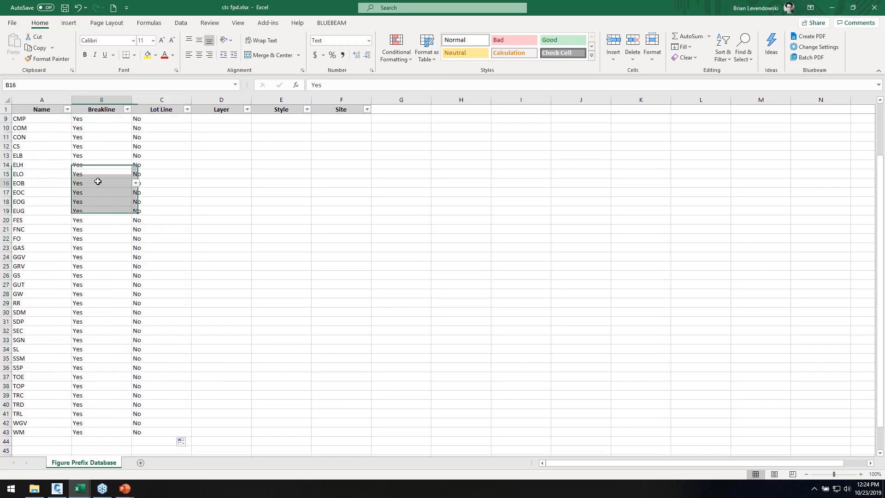
pyautogui.scroll(3, 97, 181)
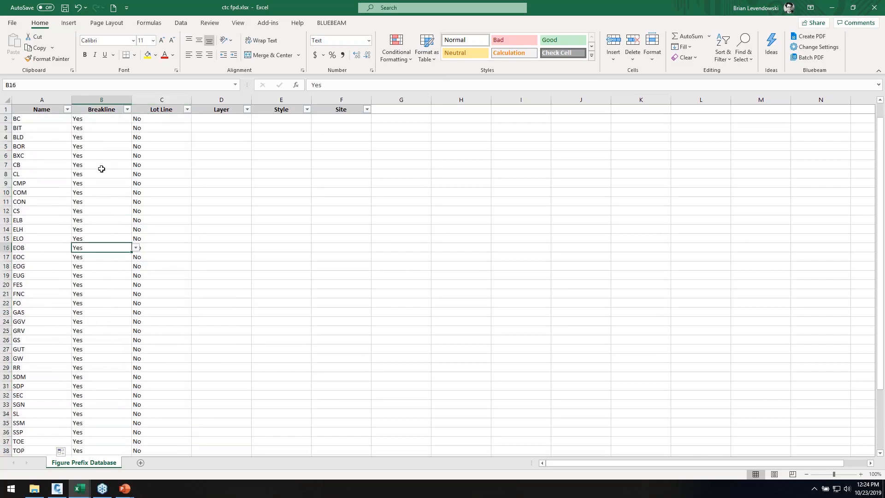
# Set Breakline to No for the codes BLD, CMP, FES, SDM and SDP.
pyautogui.click(92, 138)
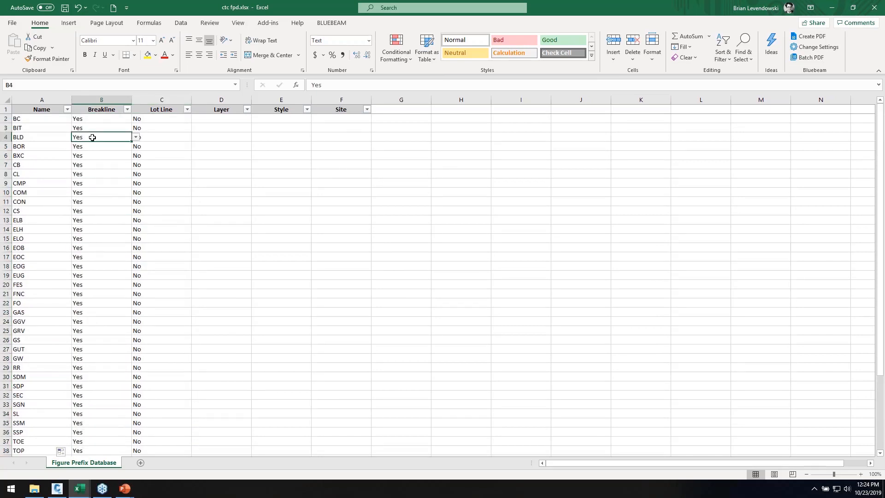
pyautogui.write('No')
pyautogui.press('Return')
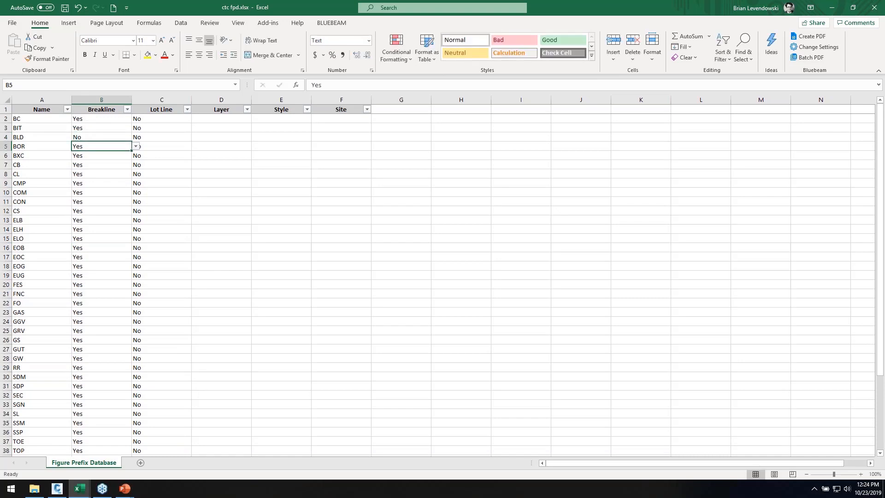
pyautogui.click(92, 137)
pyautogui.hotkey('ctrl', 'c')
pyautogui.click(87, 182)
pyautogui.hotkey('ctrl', 'v')
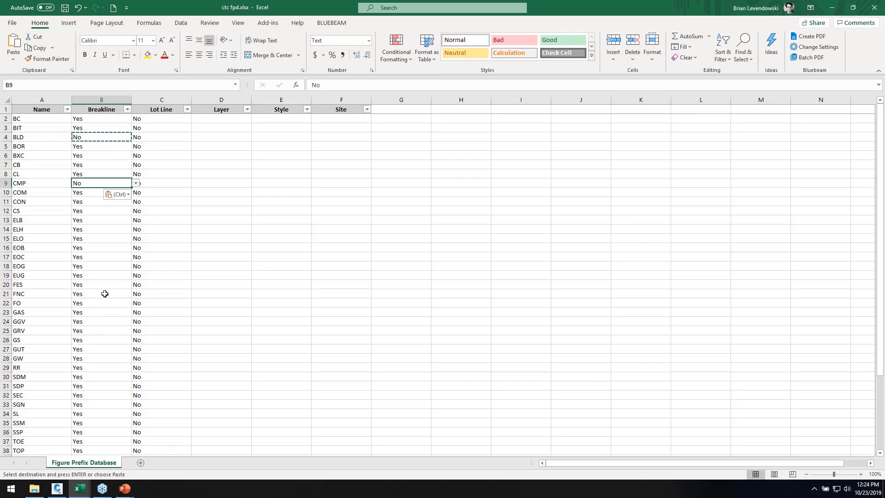
pyautogui.click(88, 284)
pyautogui.hotkey('ctrl', 'v')
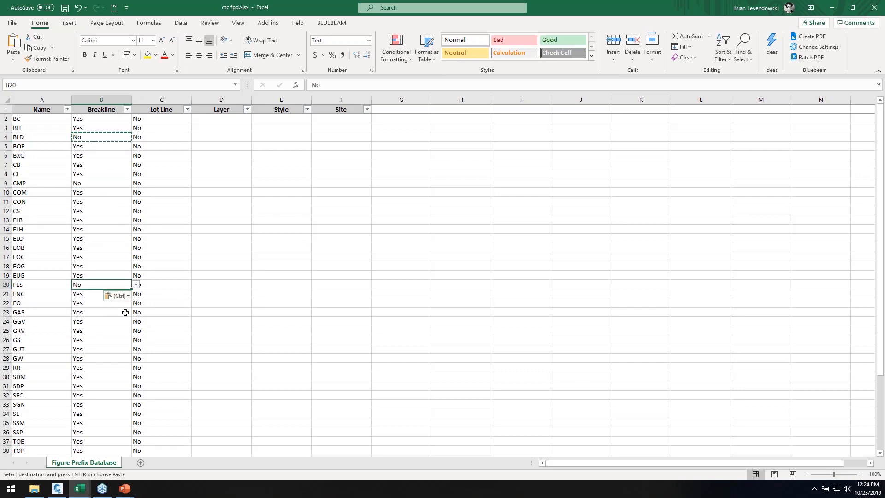
pyautogui.click(97, 376)
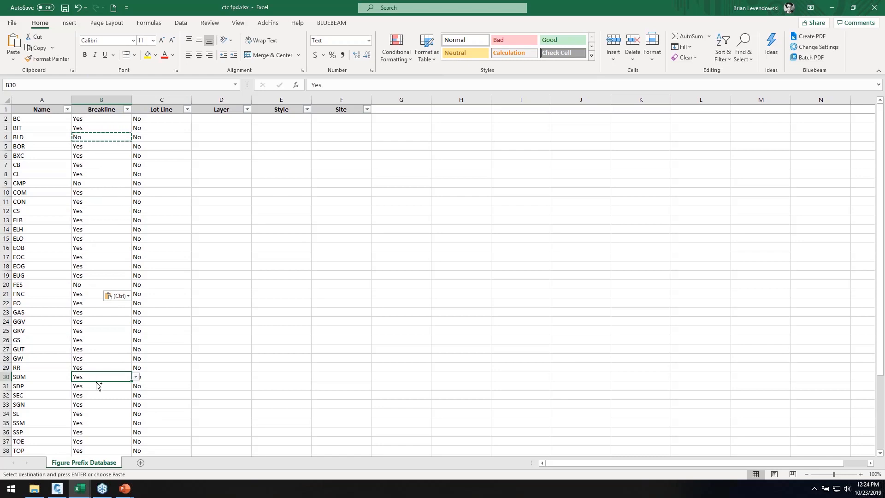
pyautogui.hotkey('ctrl', 'v')
pyautogui.click(83, 387)
pyautogui.hotkey('ctrl', 'v')
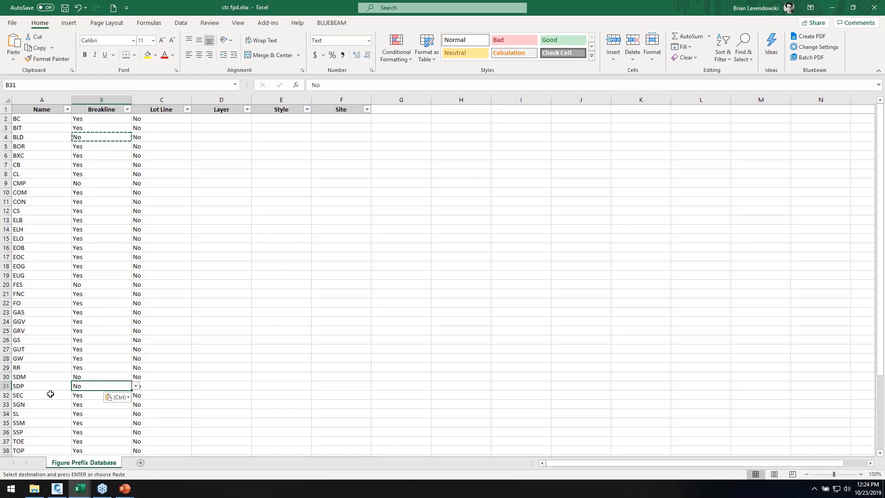
# Delete the rows for the codes FES and SDM.
pyautogui.click(7, 377)
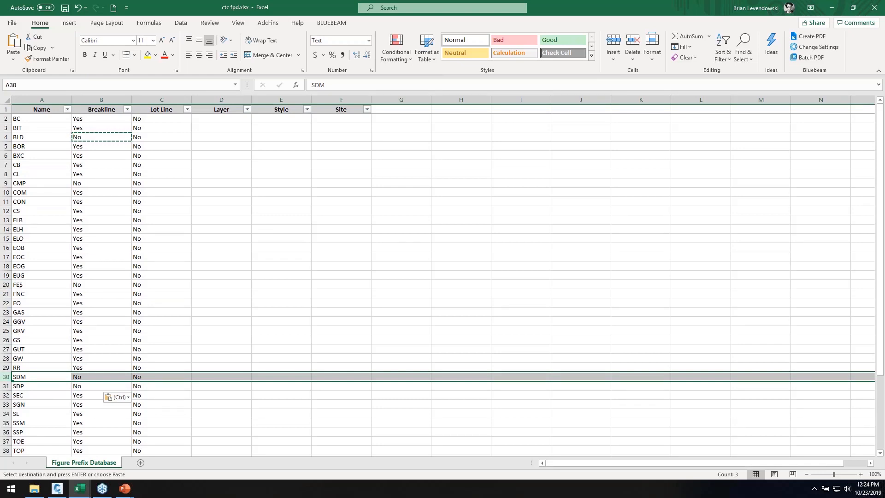
pyautogui.keyDown('ctrl'); pyautogui.click(7, 285); pyautogui.keyUp('ctrl')
pyautogui.rightClick(7, 285)
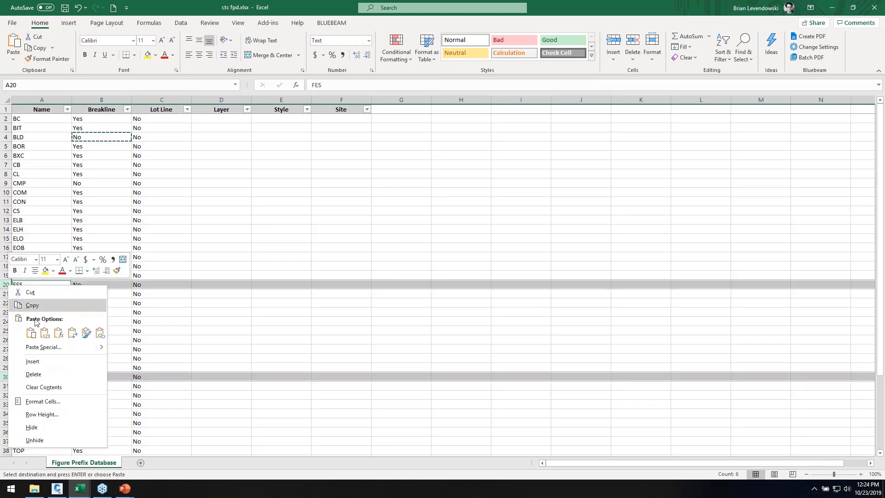
pyautogui.click(36, 372)
pyautogui.click(213, 166)
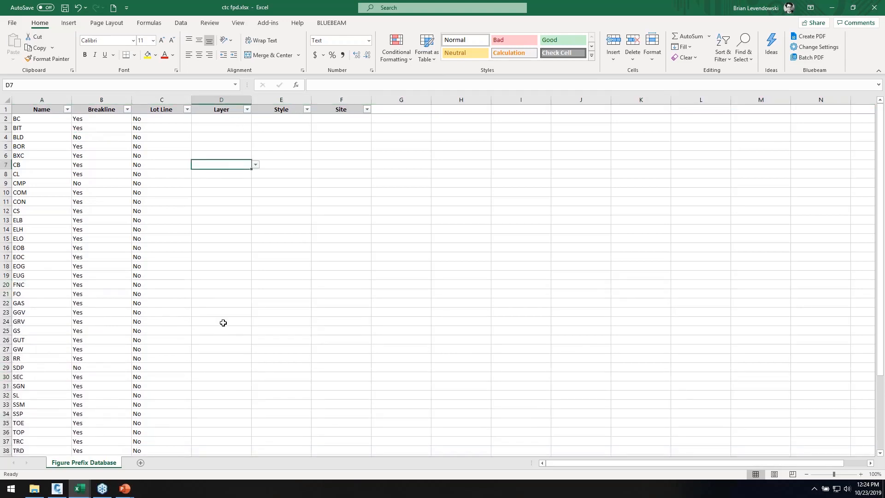
# Add a new worksheet, link its cell A1 to A1 of the Figure Prefix Database sheet, and fill the formula down to row 48.
pyautogui.click(141, 462)
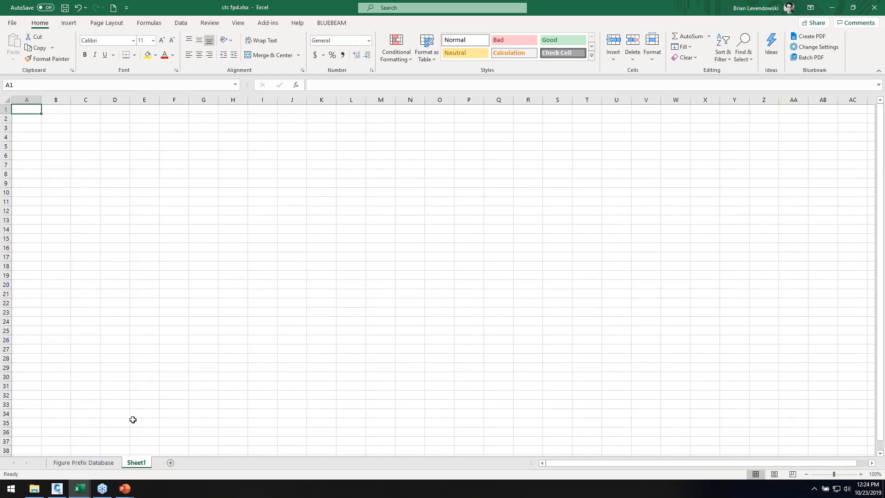
pyautogui.write('V-')
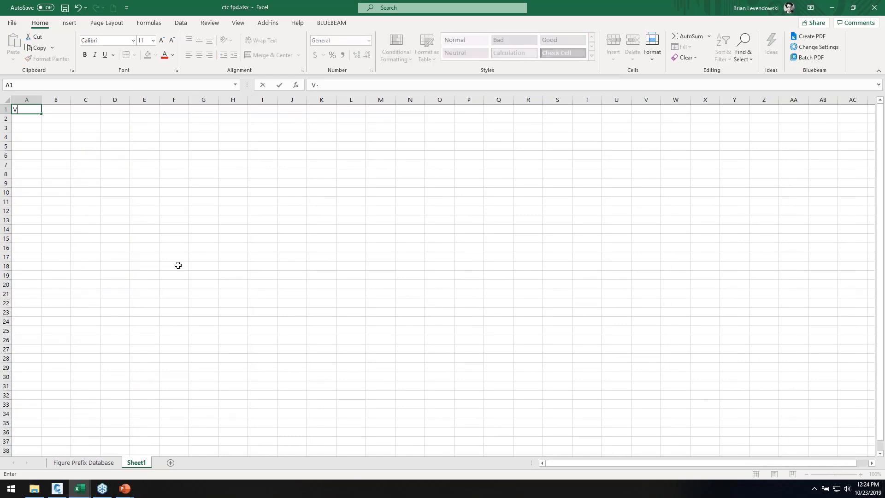
pyautogui.write('=')
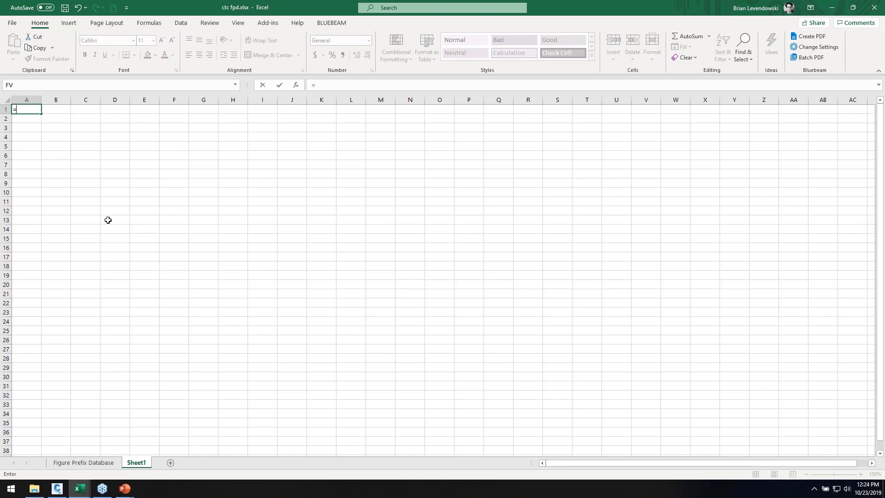
pyautogui.click(81, 463)
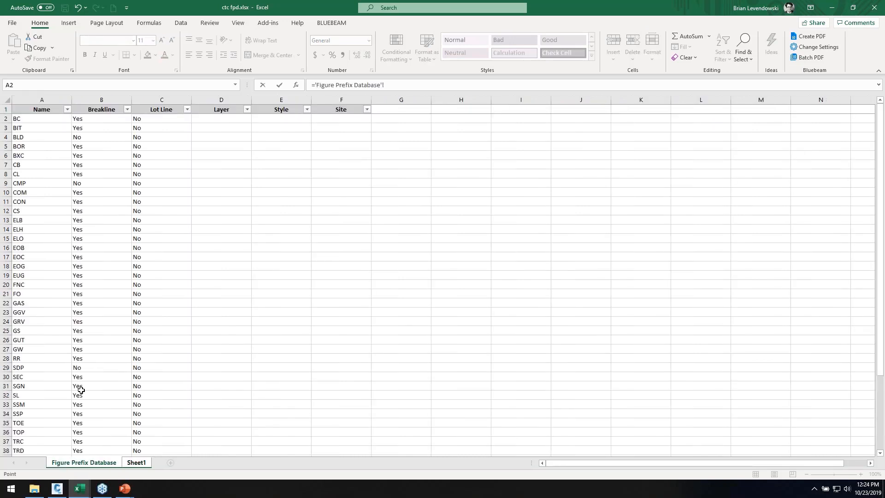
pyautogui.click(31, 113)
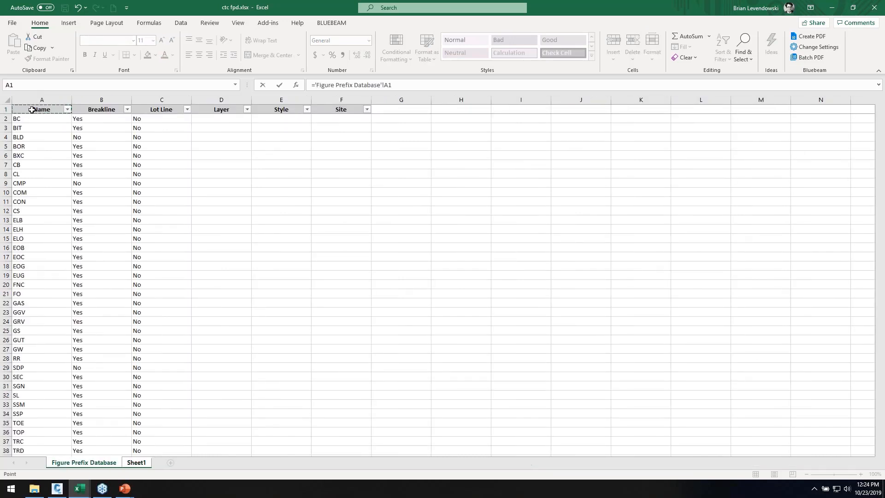
pyautogui.press('Return')
pyautogui.click(40, 112)
pyautogui.moveTo(41, 113); pyautogui.dragTo(28, 363)
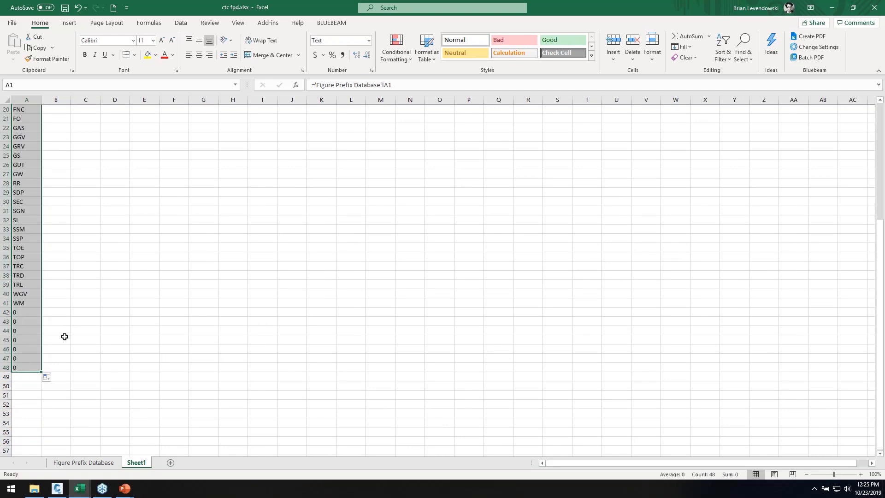
# Delete the surplus zero cells A42:A48 below WM, shifting cells left.
pyautogui.moveTo(32, 312); pyautogui.dragTo(28, 368)
pyautogui.rightClick(31, 349)
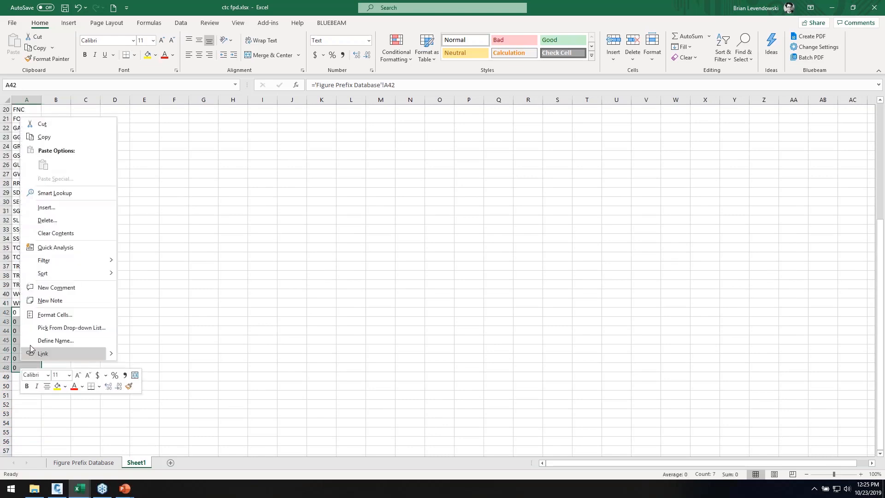
pyautogui.click(53, 221)
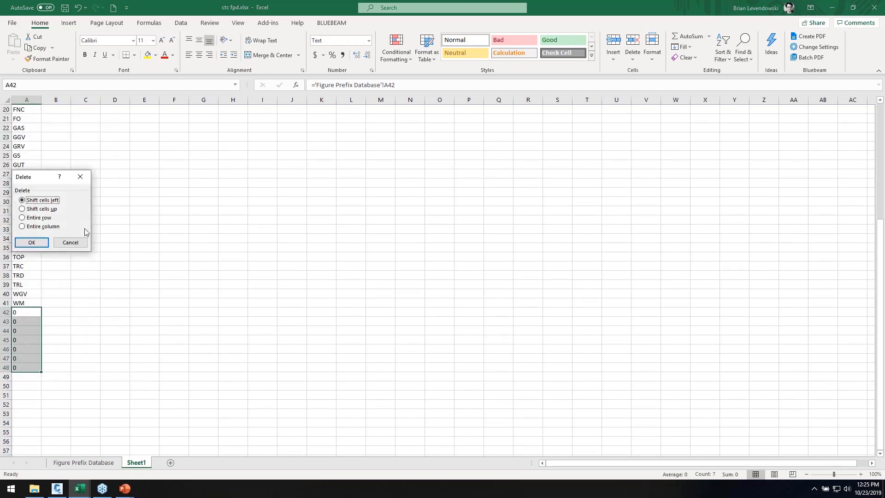
pyautogui.click(43, 242)
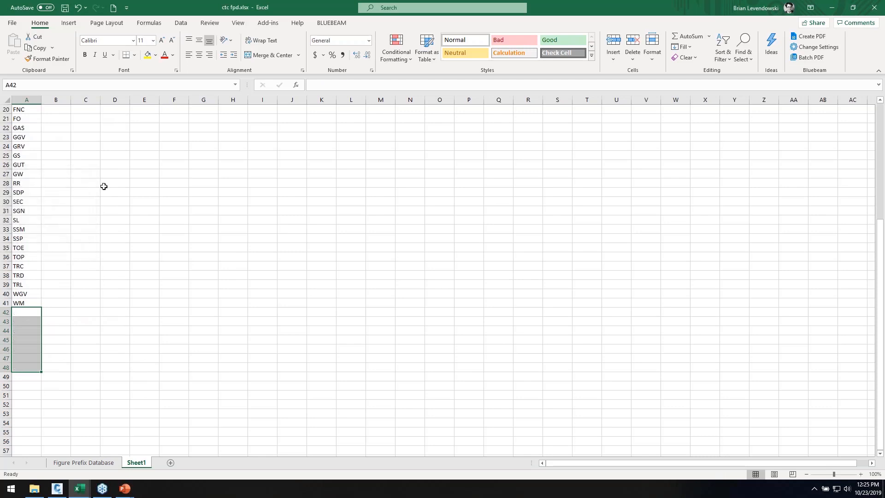
pyautogui.scroll(6, 109, 154)
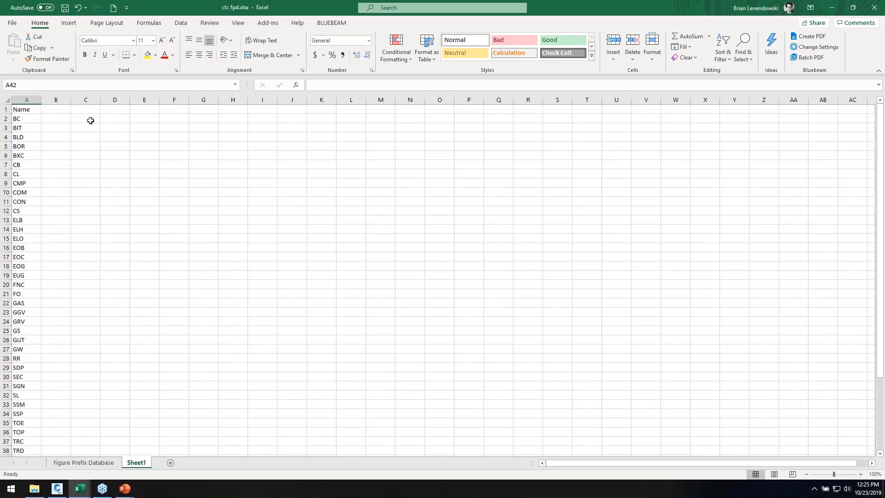
# Enter V-LINE, - and CURB in B2:D2 for BC, and fill V-LINE and - down to the WM row.
pyautogui.click(60, 120)
pyautogui.write('v')
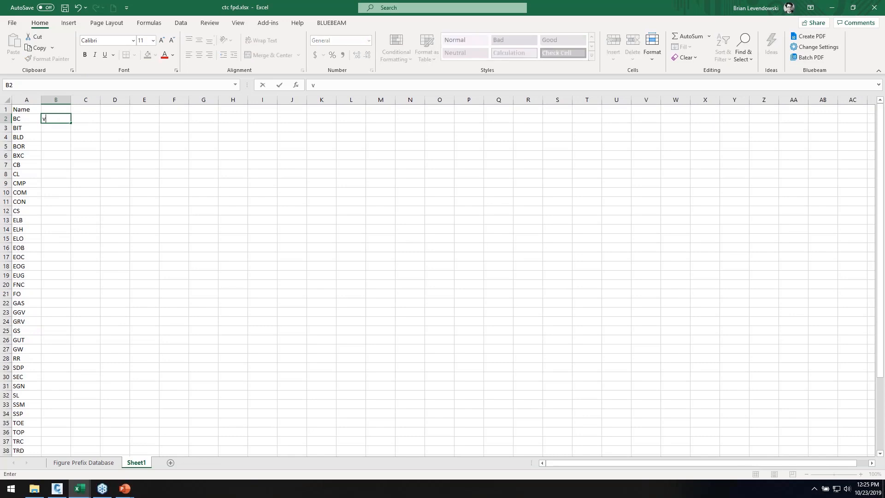
pyautogui.write('-LINE')
pyautogui.press('Tab')
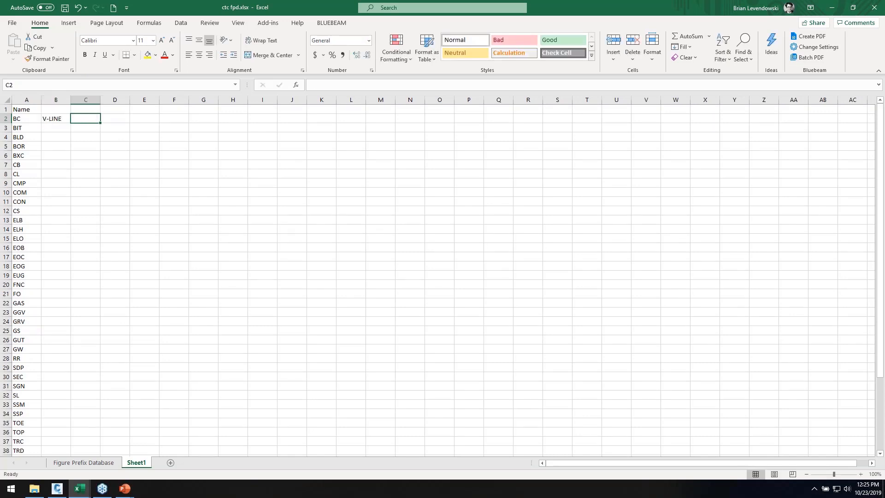
pyautogui.write('-')
pyautogui.press('Tab')
pyautogui.write('CURB')
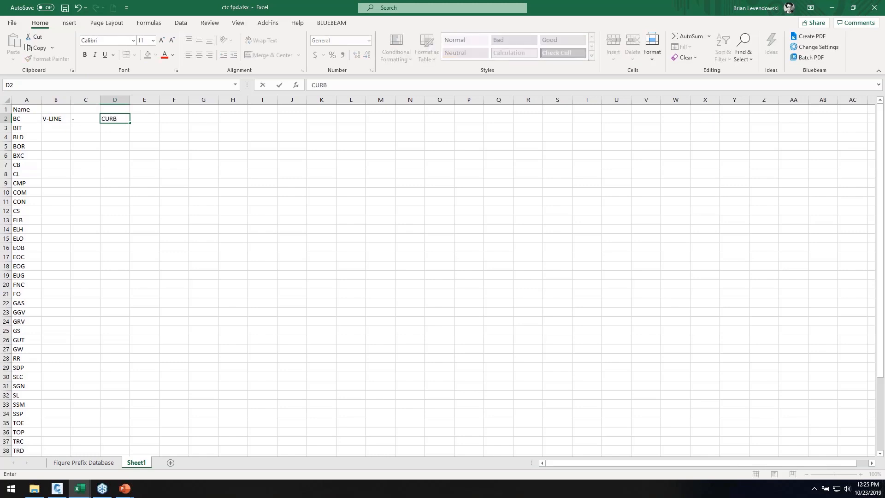
pyautogui.press('Return')
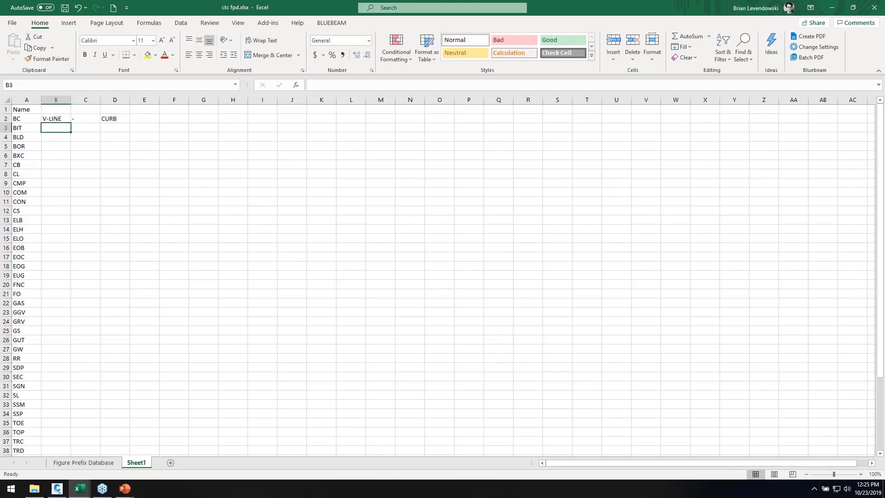
pyautogui.moveTo(55, 119); pyautogui.dragTo(66, 449)
pyautogui.scroll(2, 133, 221)
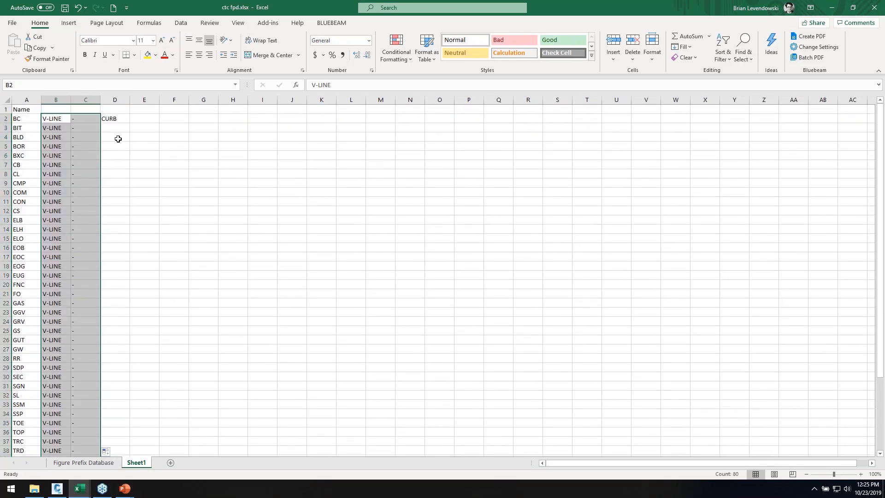
# Enter the layer suffixes BITM, BLDG and BORE in D3:D5 for the BIT, BLD and BOR rows.
pyautogui.click(114, 132)
pyautogui.write('BITM')
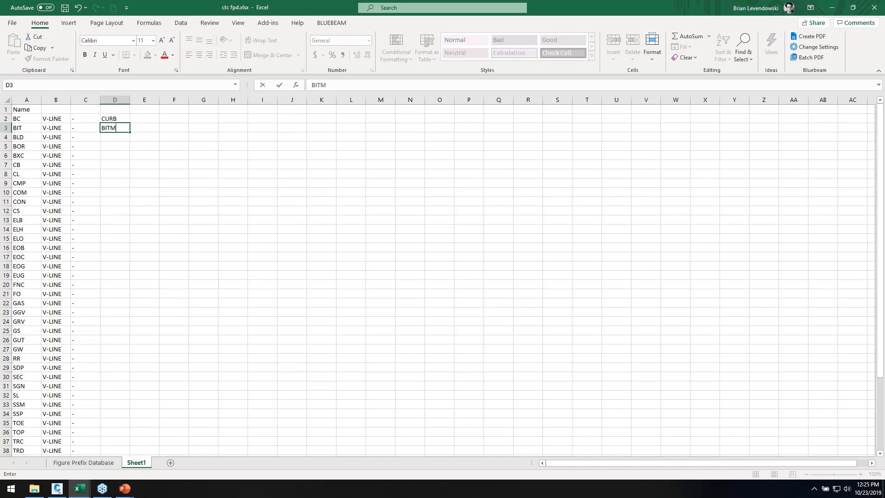
pyautogui.press('Return')
pyautogui.write('BU')
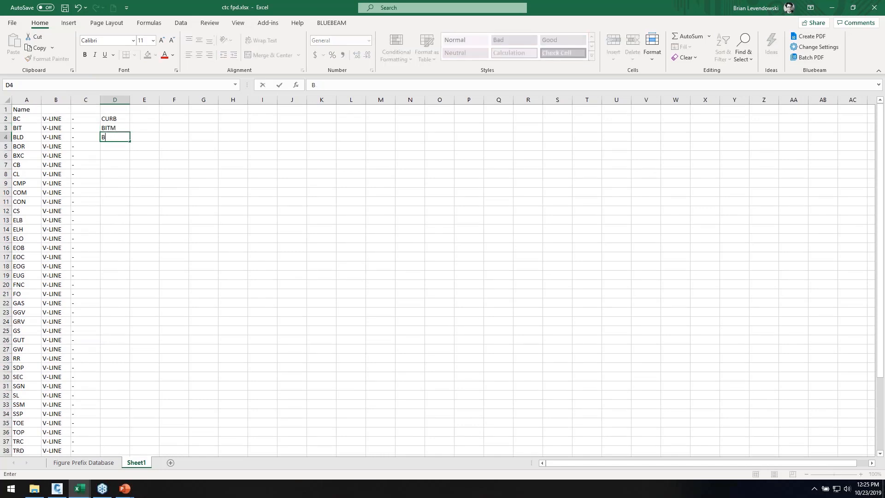
pyautogui.press('Return')
pyautogui.write('BORE')
pyautogui.press('Return')
# Build the combined layer name for BC in E2 with the formula =B2&C2&D2.
pyautogui.click(146, 119)
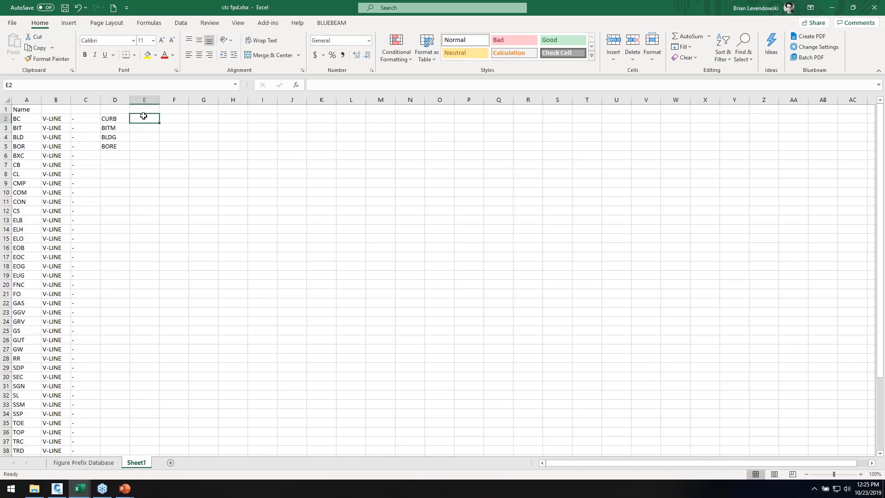
pyautogui.write('=')
pyautogui.click(62, 118)
pyautogui.write('&')
pyautogui.click(85, 118)
pyautogui.write('&')
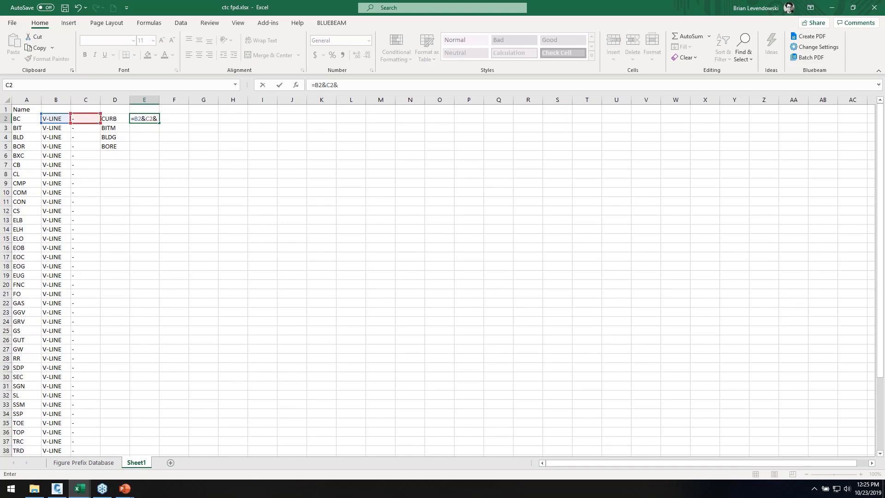
pyautogui.click(111, 118)
pyautogui.press('Return')
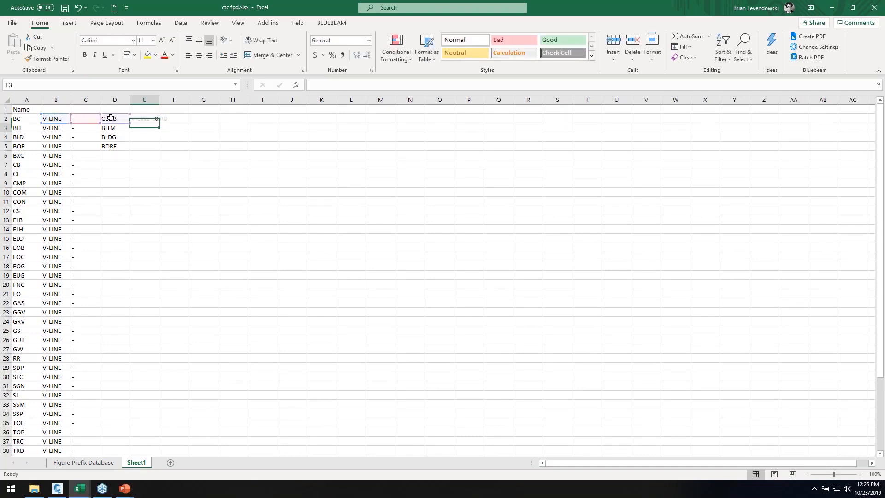
pyautogui.click(156, 119)
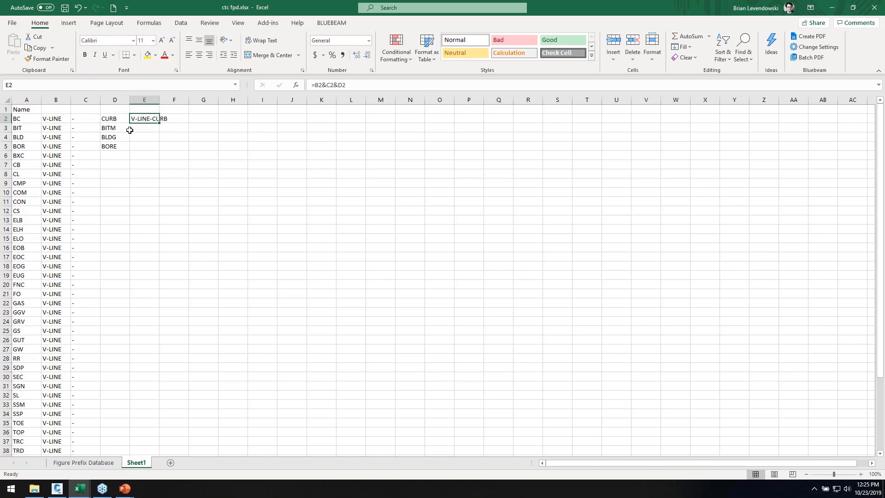
# Repeat the D2:D5 suffixes down to the WM row and fill the E2 formula down column E to row 42.
pyautogui.moveTo(116, 119); pyautogui.dragTo(120, 442)
pyautogui.scroll(2, 138, 227)
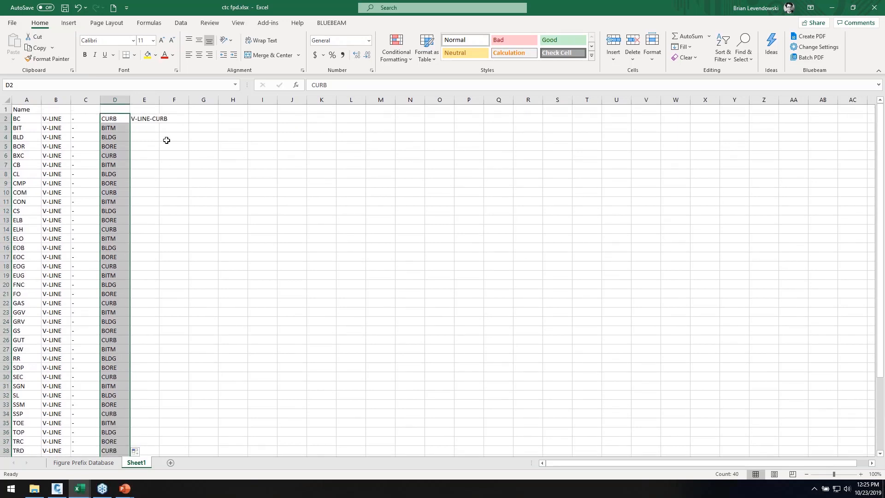
pyautogui.moveTo(158, 100); pyautogui.dragTo(150, 450)
pyautogui.click(159, 120)
pyautogui.click(151, 450)
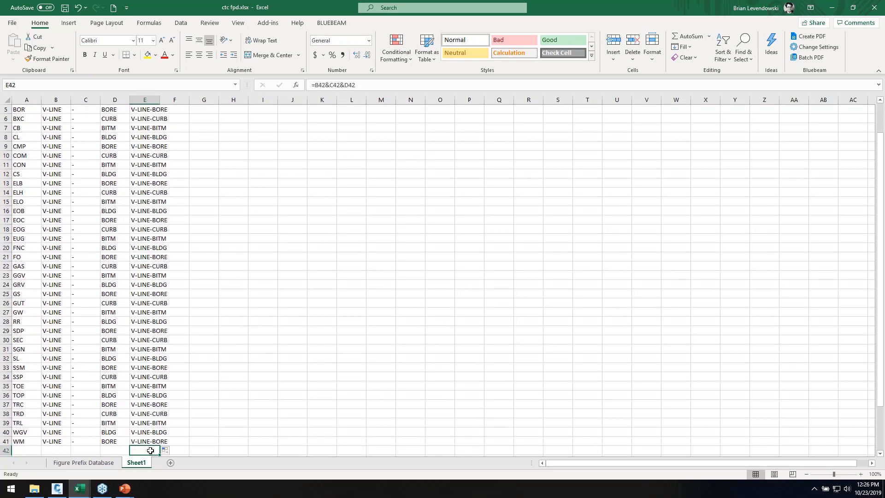
# Clear the surplus formula in E42 below WM and fit the width of column E to its contents.
pyautogui.scroll(-3, 181, 413)
pyautogui.click(121, 377)
pyautogui.click(141, 377)
pyautogui.press('Return')
pyautogui.scroll(4, 188, 316)
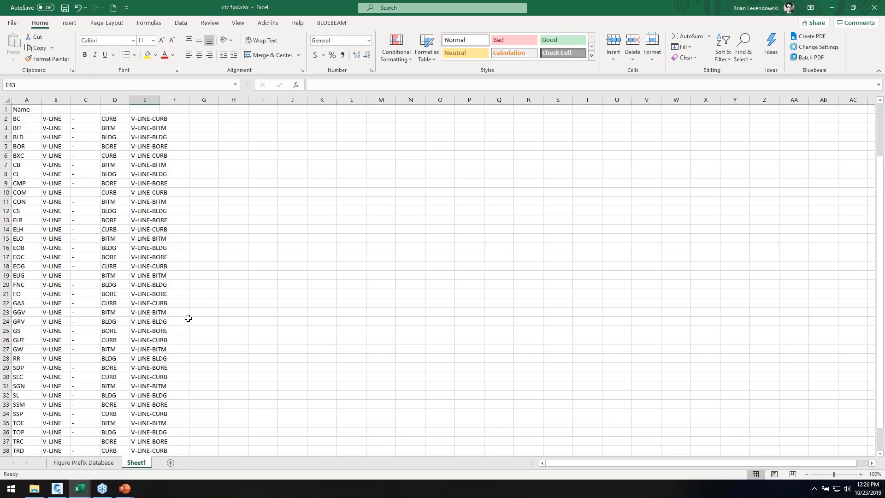
pyautogui.doubleClick(160, 100)
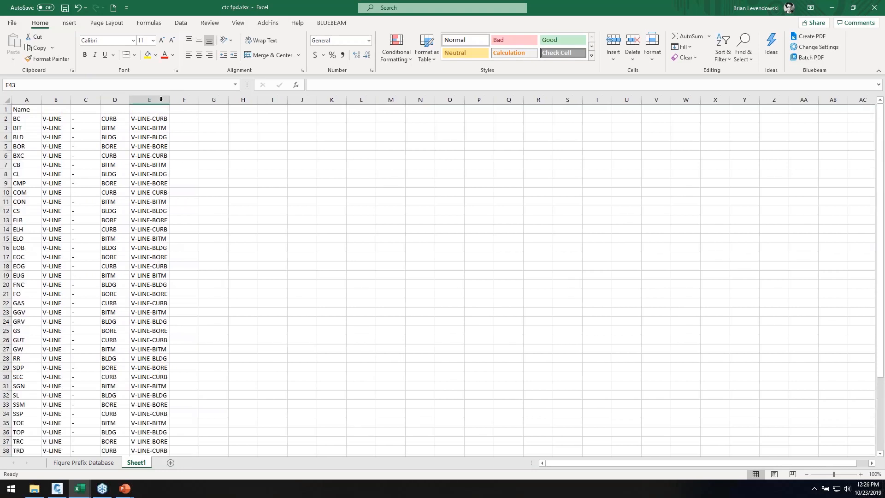
# Try to link the Layer cell D2 on the Figure Prefix Database sheet to E2 of Sheet1.
pyautogui.click(84, 462)
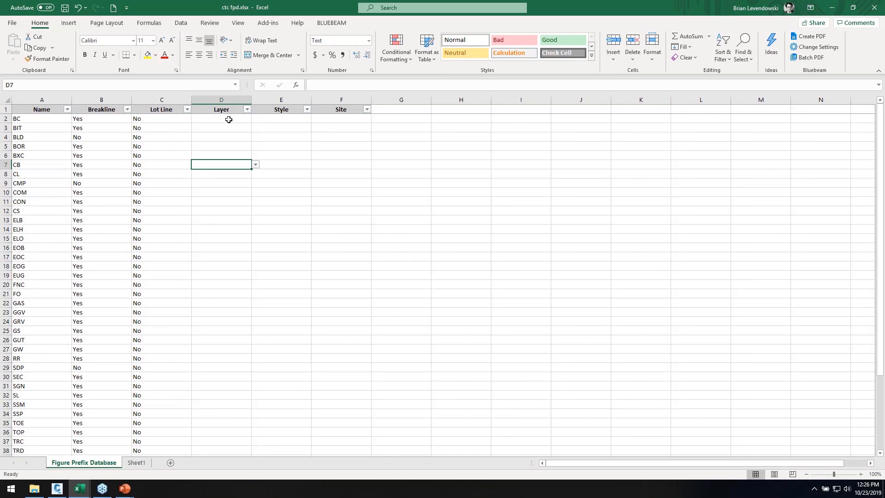
pyautogui.click(221, 120)
pyautogui.write('=')
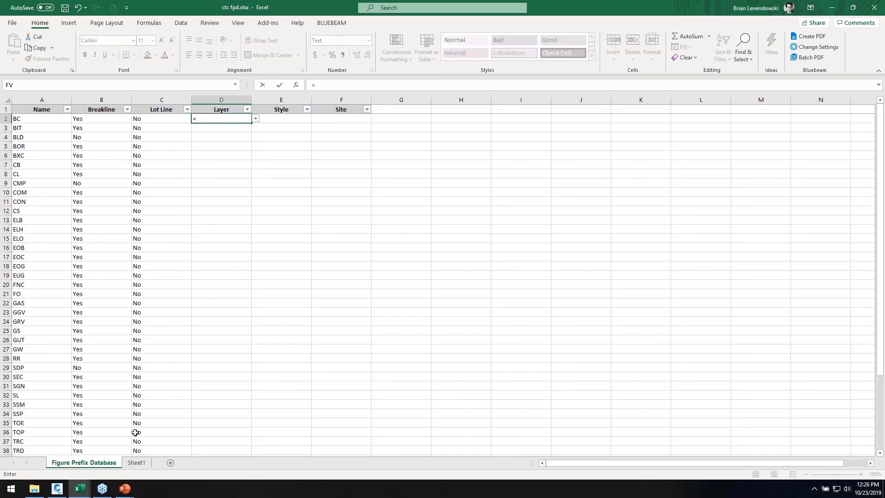
pyautogui.click(136, 463)
pyautogui.click(154, 119)
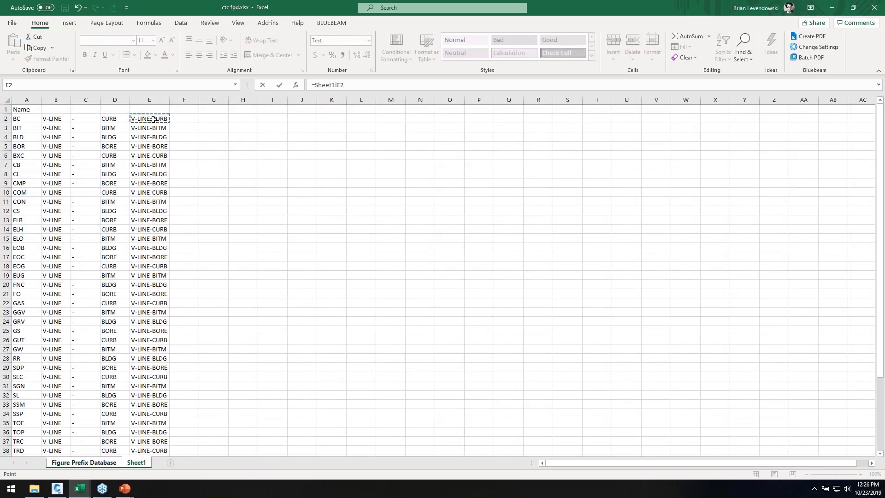
pyautogui.press('Return')
pyautogui.click(408, 271)
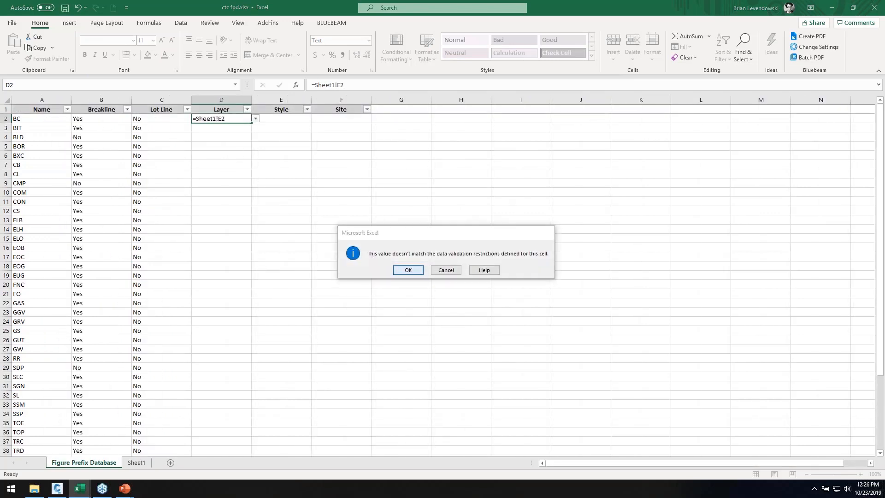
# Copy the layer names in Sheet1 E2:E41 and paste them as values into the Layer column of Figure Prefix Database from D2.
pyautogui.click(136, 463)
pyautogui.moveTo(150, 119); pyautogui.dragTo(148, 437)
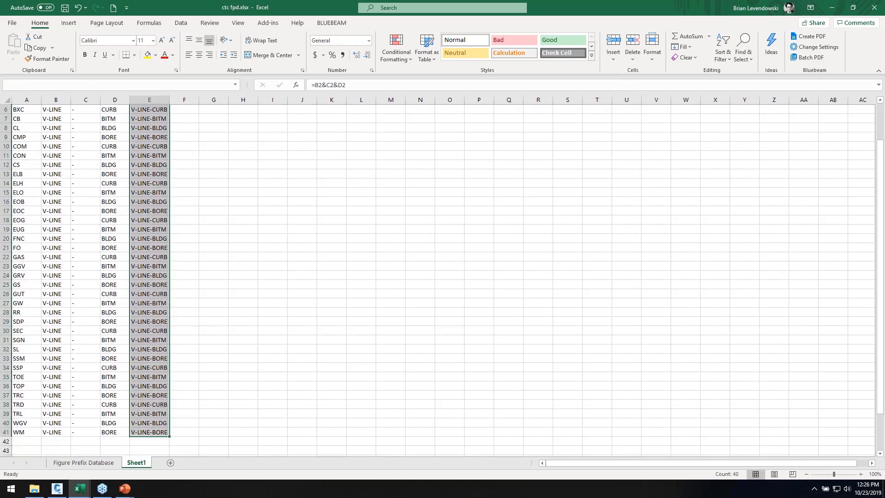
pyautogui.hotkey('ctrl', 'c')
pyautogui.click(91, 466)
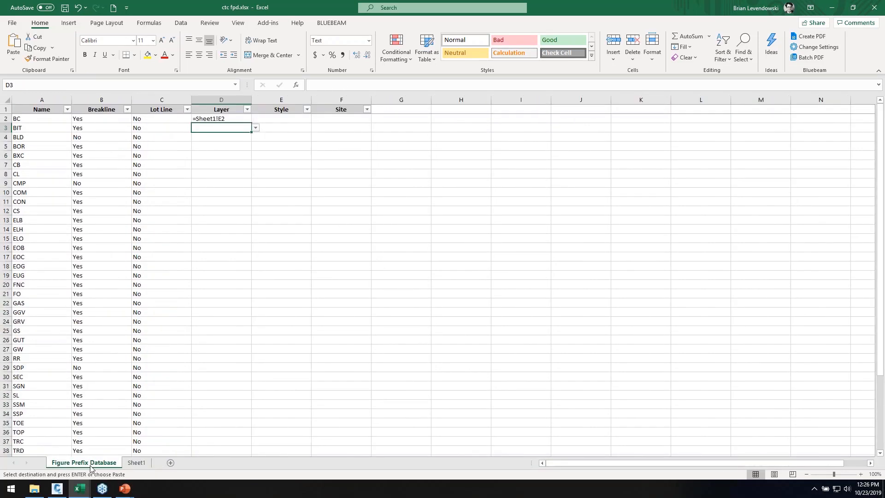
pyautogui.click(233, 119)
pyautogui.rightClick(234, 119)
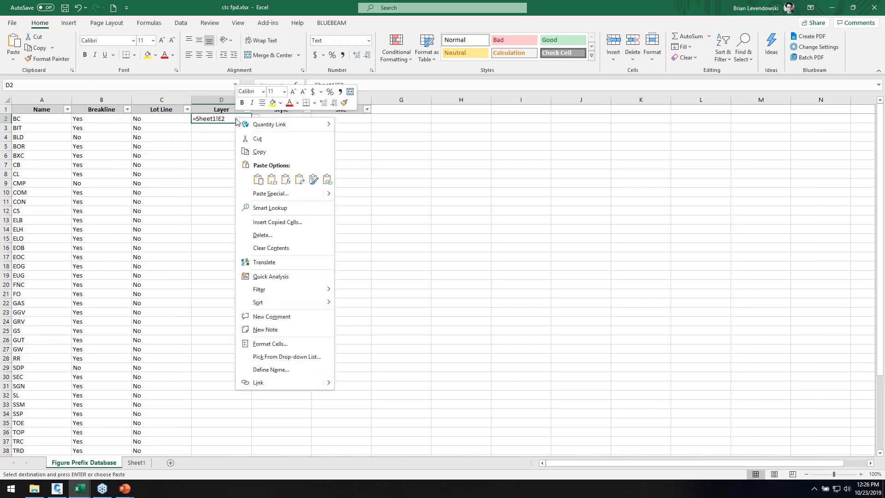
pyautogui.click(272, 179)
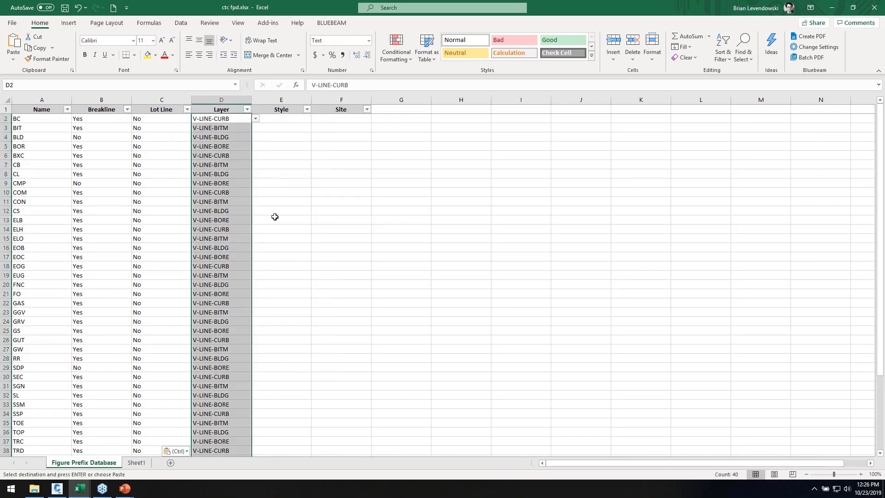
# For the BC row, enter Standard - CTC as the Style and Survey Site as the Site.
pyautogui.click(294, 137)
pyautogui.click(281, 116)
pyautogui.write('s')
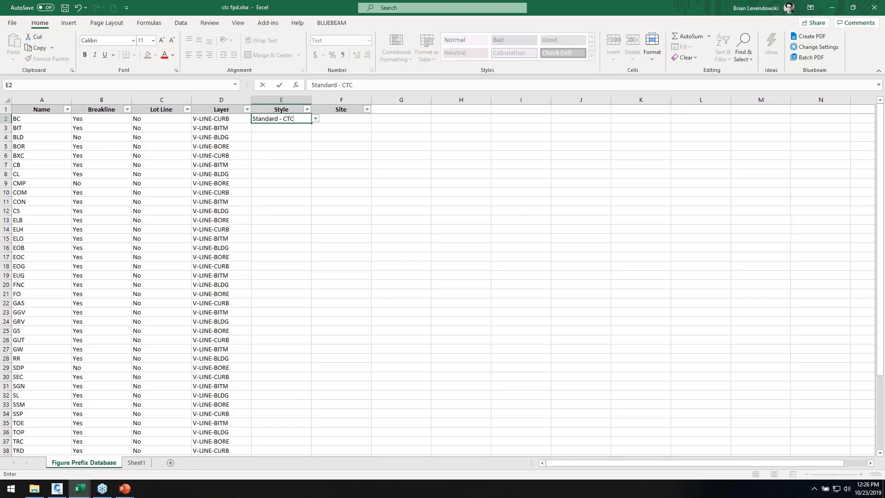
pyautogui.press('Tab')
pyautogui.press('Return')
pyautogui.write('Sur')
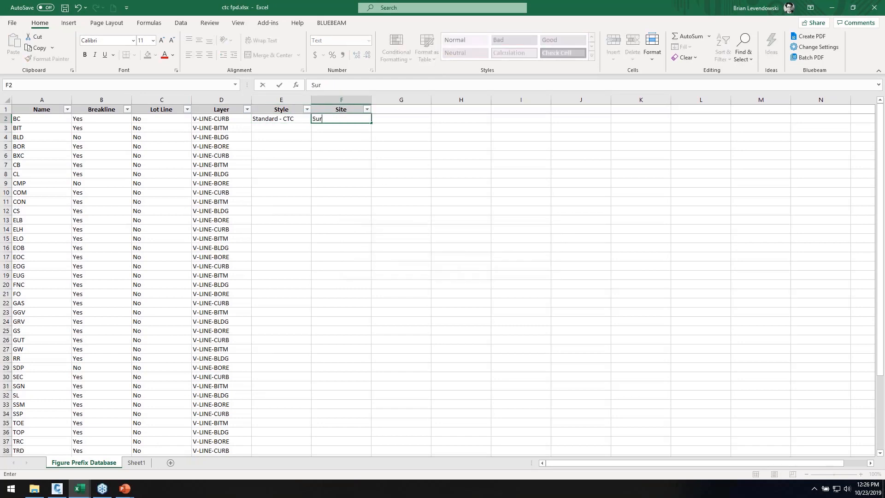
pyautogui.write('vey Site')
pyautogui.press('Return')
# Fill the Style and Site values down to the WM row and save the workbook.
pyautogui.moveTo(281, 118); pyautogui.dragTo(351, 438)
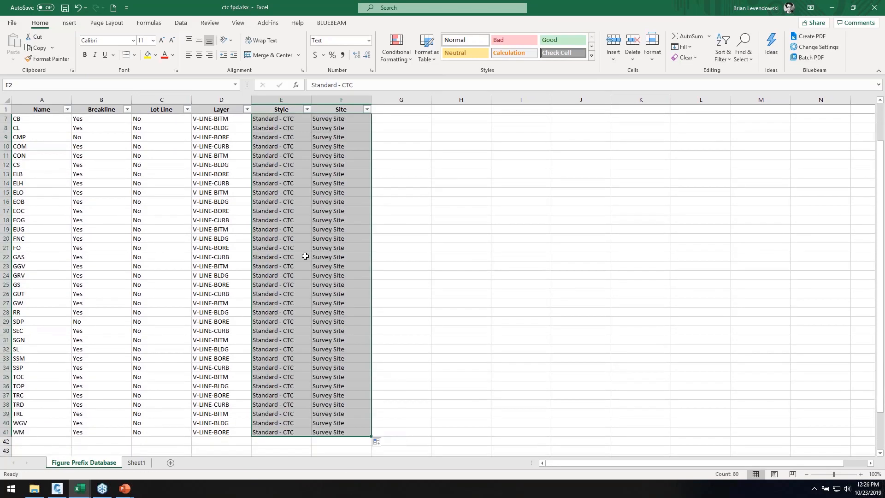
pyautogui.scroll(2, 282, 237)
pyautogui.click(161, 174)
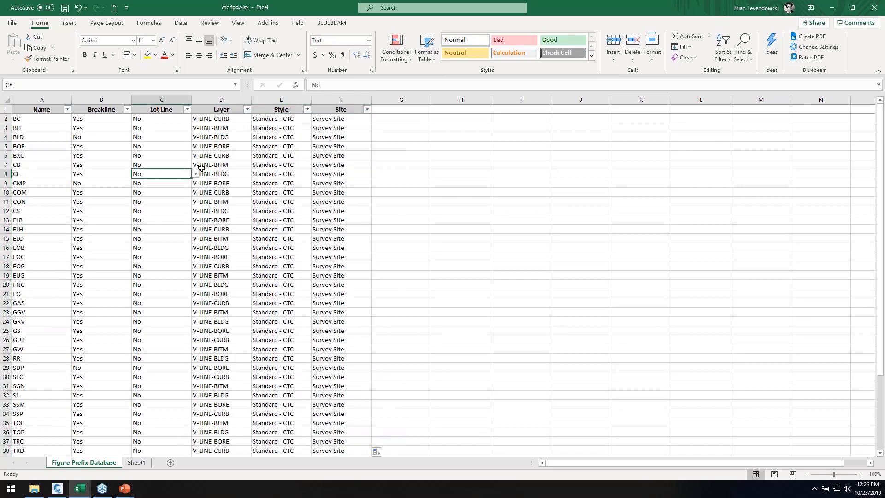
pyautogui.click(65, 8)
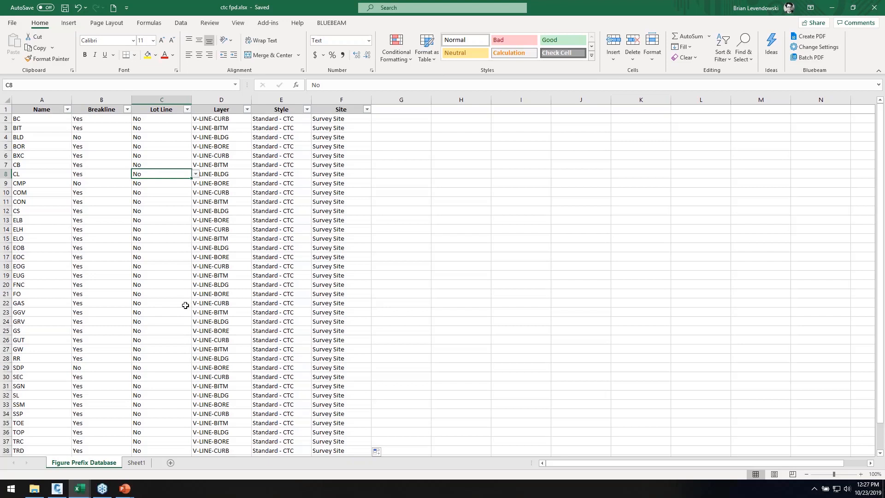
pyautogui.click(221, 246)
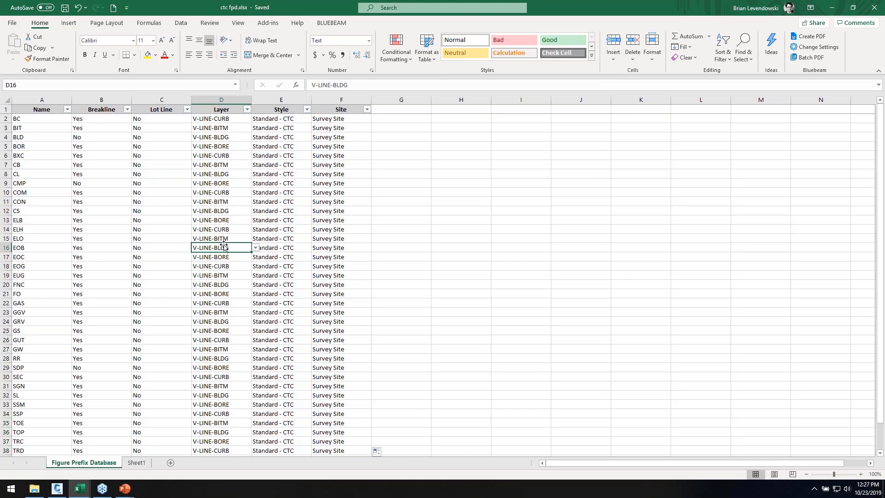
# Switch to Civil 3D and open the tool for creating or editing a figure prefix database.
pyautogui.click(830, 8)
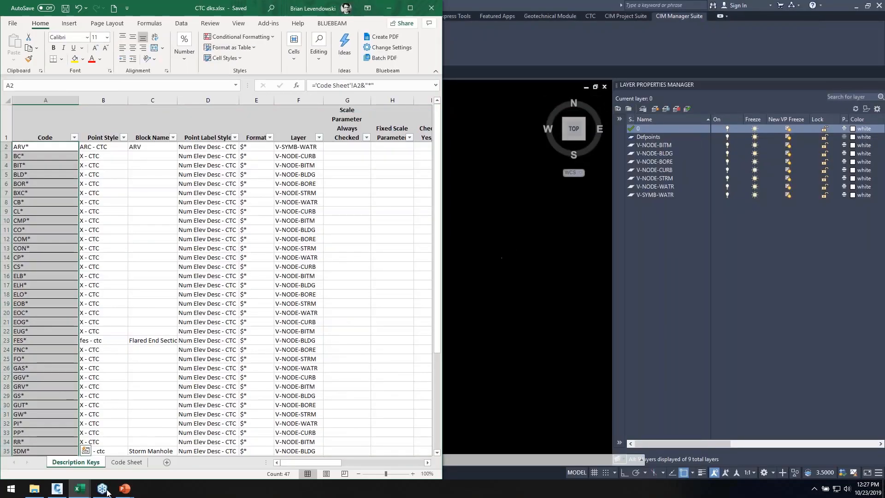
pyautogui.click(80, 488)
pyautogui.click(453, 354)
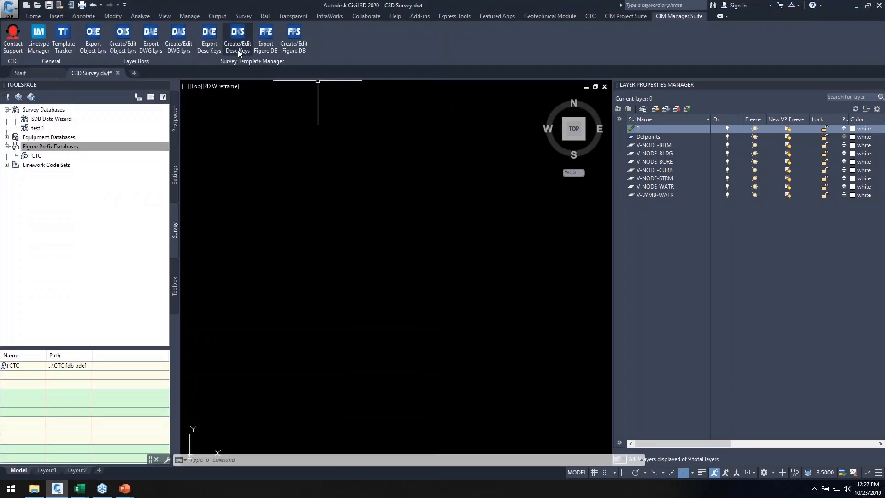
pyautogui.click(294, 37)
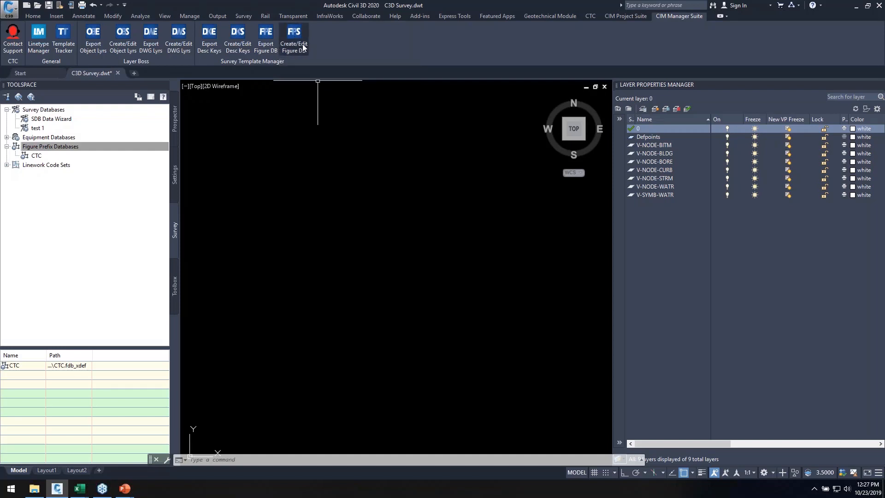
# Load ctc fpd.xlsx as the Excel source file for the figure prefix database.
pyautogui.click(464, 150)
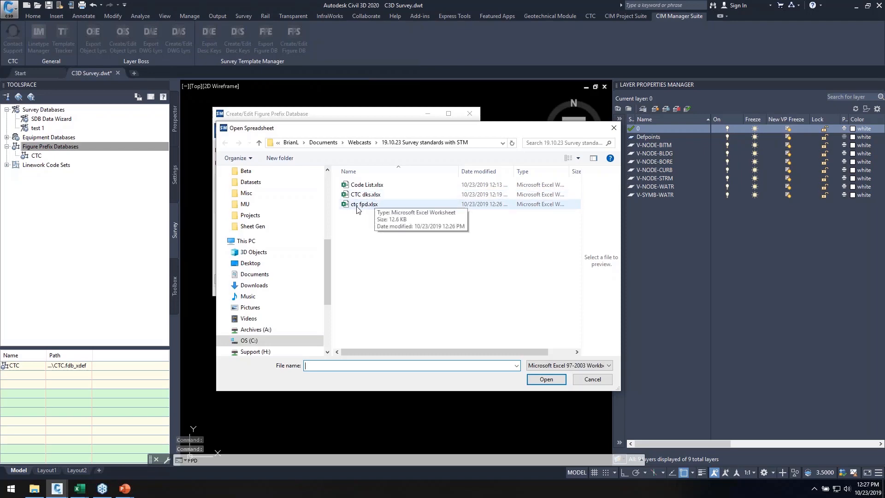
pyautogui.click(364, 204)
pyautogui.hotkey('alt', 'Tab')
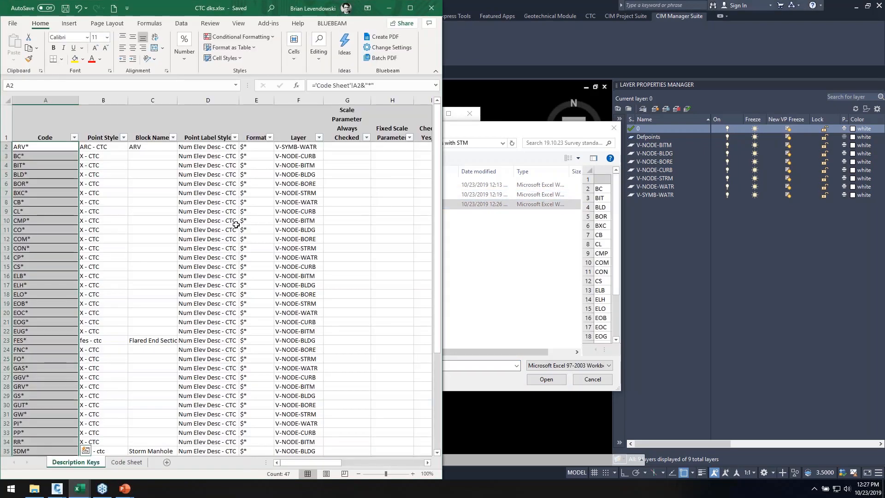
pyautogui.click(388, 11)
pyautogui.click(546, 379)
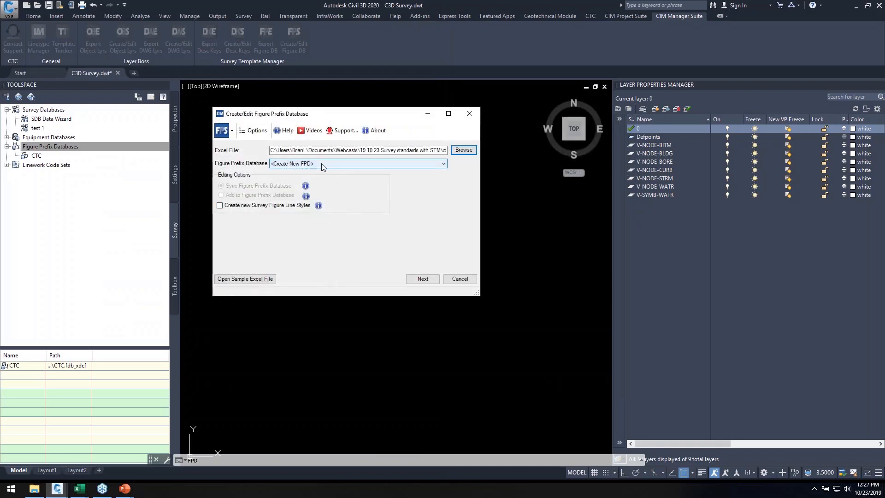
# Create a new figure prefix database from the spreadsheet's codes, with new survey figure line styles included.
pyautogui.click(243, 208)
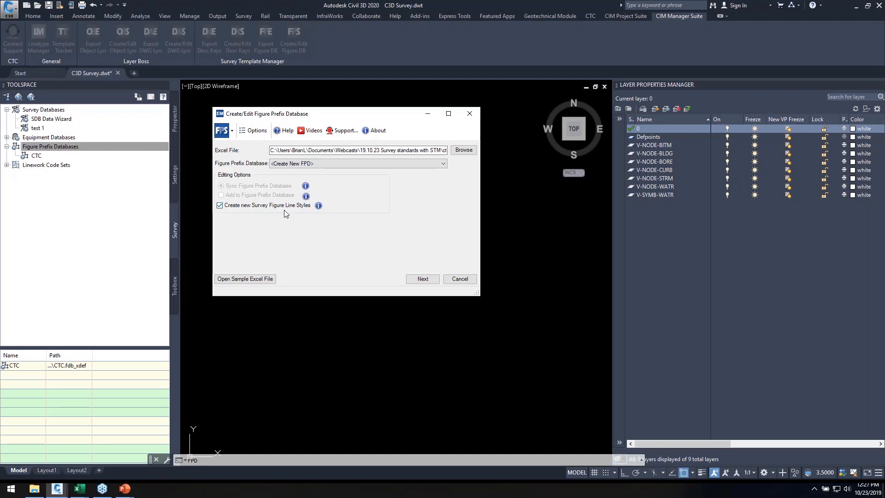
pyautogui.click(423, 279)
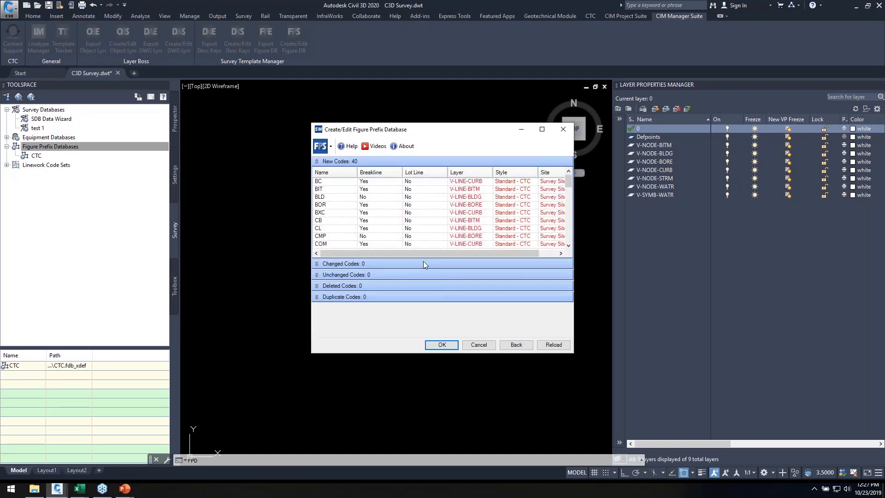
pyautogui.moveTo(450, 123); pyautogui.dragTo(394, 10)
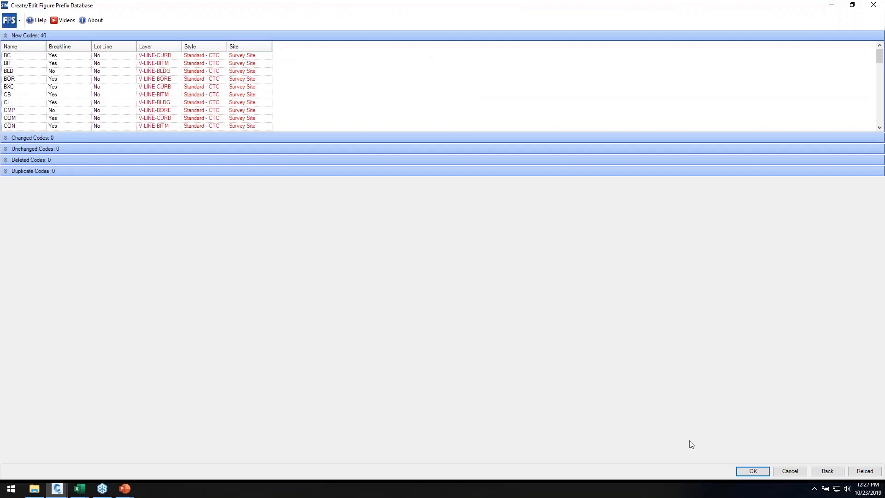
pyautogui.click(753, 470)
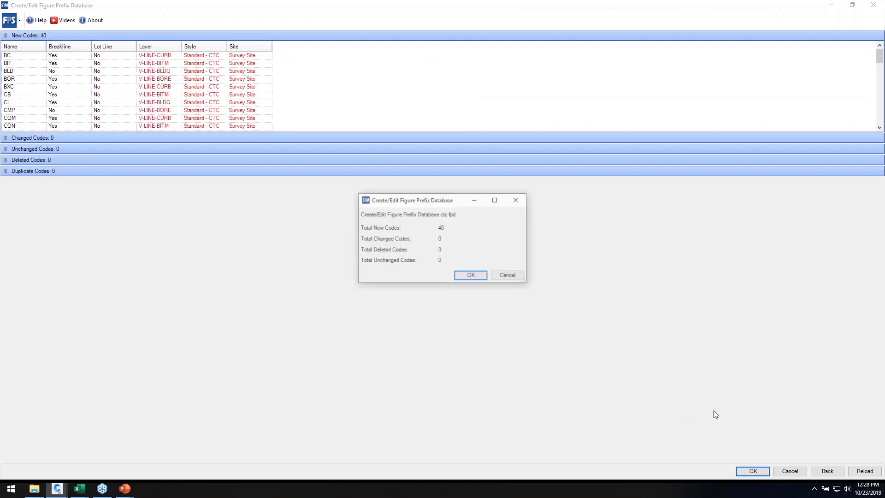
pyautogui.click(471, 275)
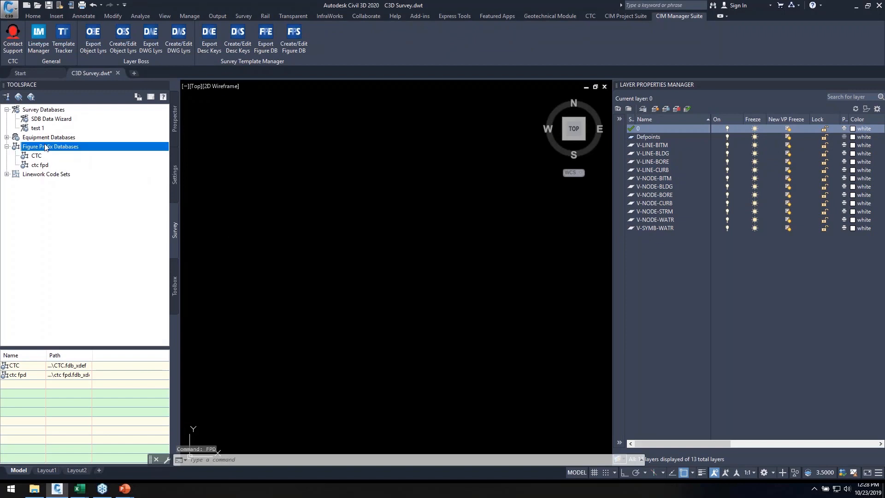
# Open the ctc fpd figure prefix database for management and review its imported prefixes, breakline settings, layers, styles and sites.
pyautogui.rightClick(38, 165)
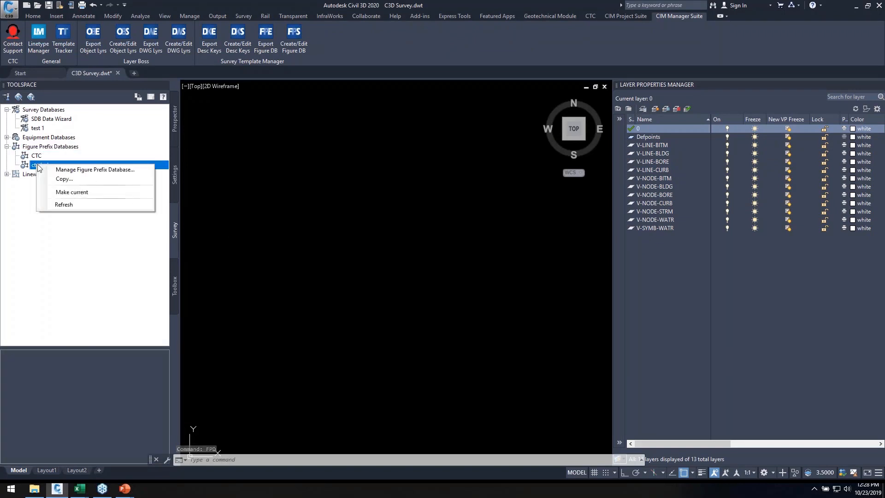
pyautogui.click(63, 170)
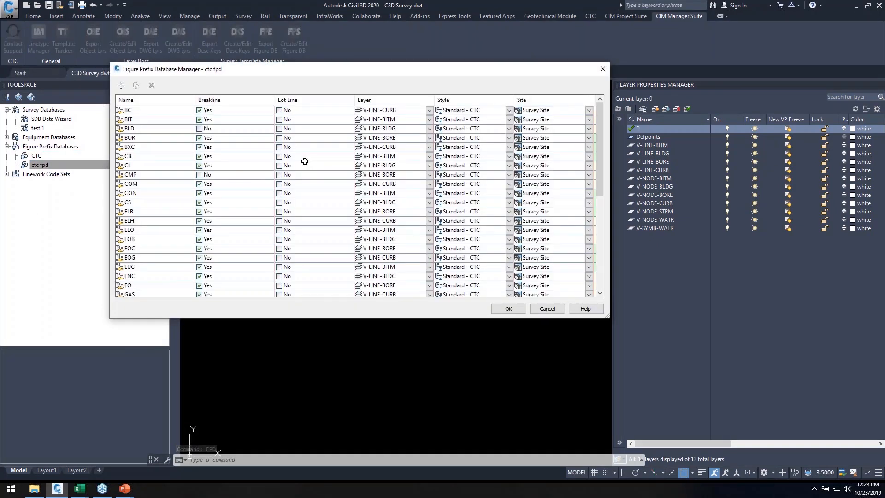
pyautogui.click(150, 162)
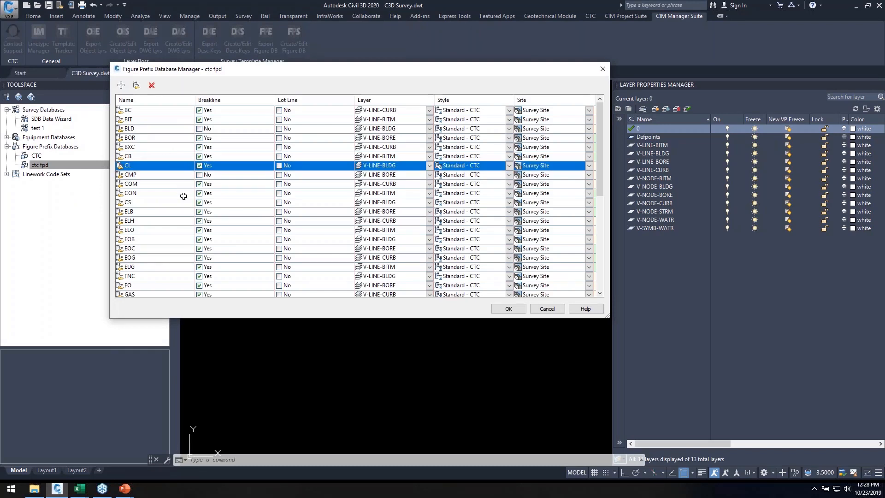
pyautogui.click(168, 215)
pyautogui.click(158, 133)
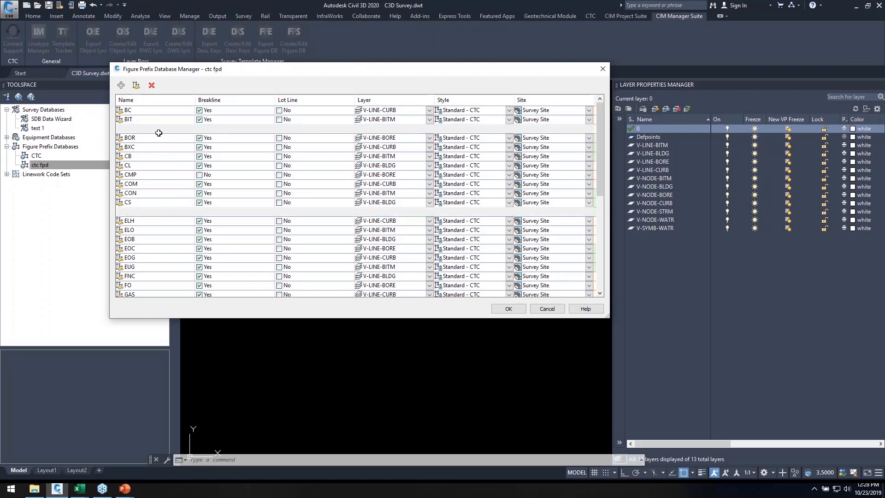
# Add a figure prefix named BOC to the ctc fpd database and delete it again.
pyautogui.click(121, 86)
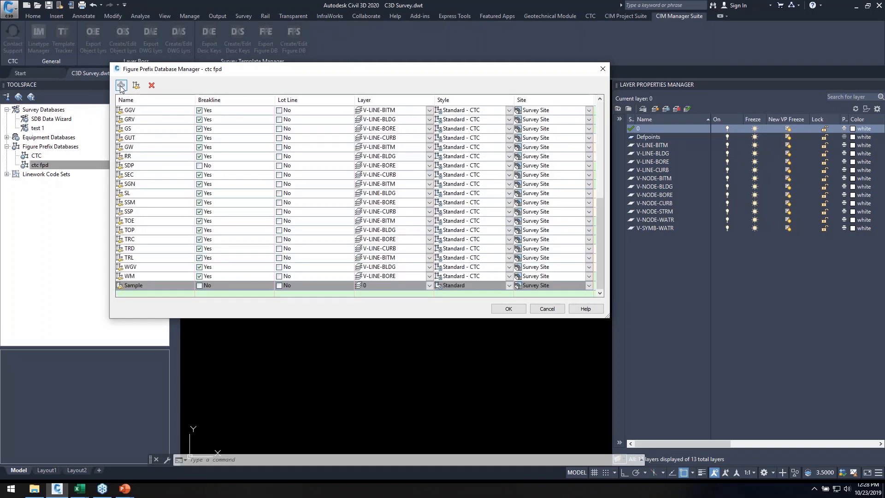
pyautogui.click(146, 284)
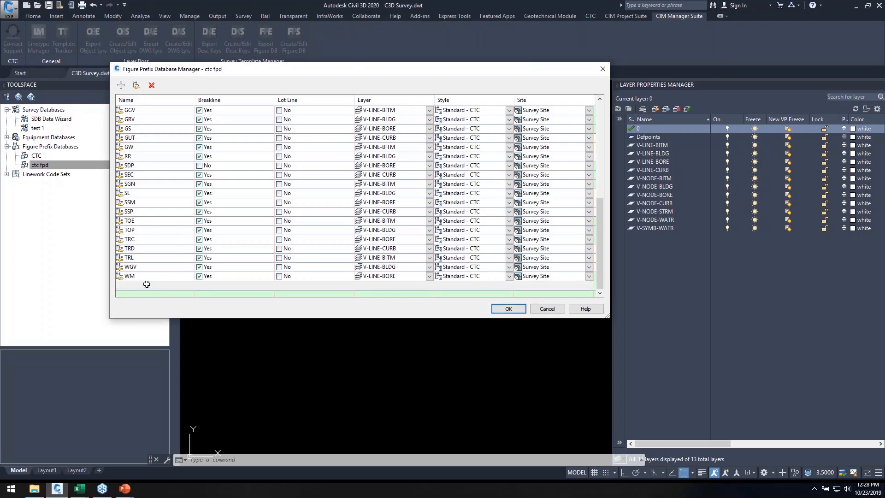
pyautogui.write('BOC')
pyautogui.press('Return')
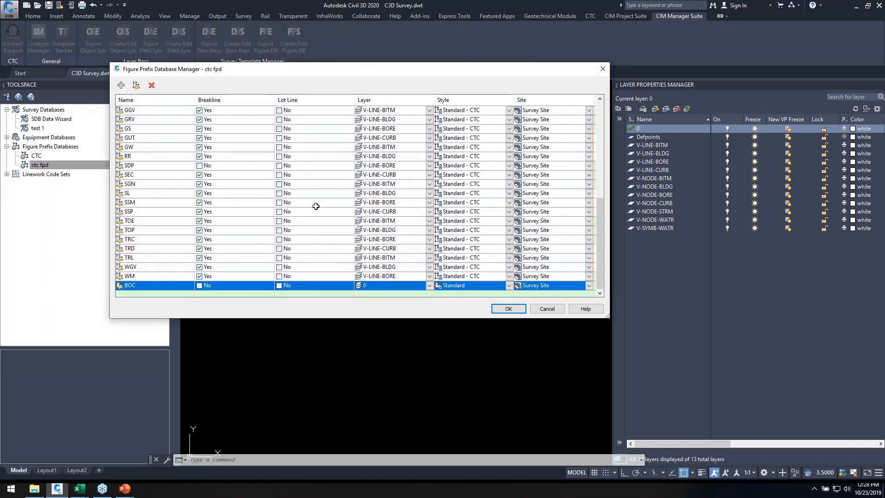
pyautogui.click(151, 86)
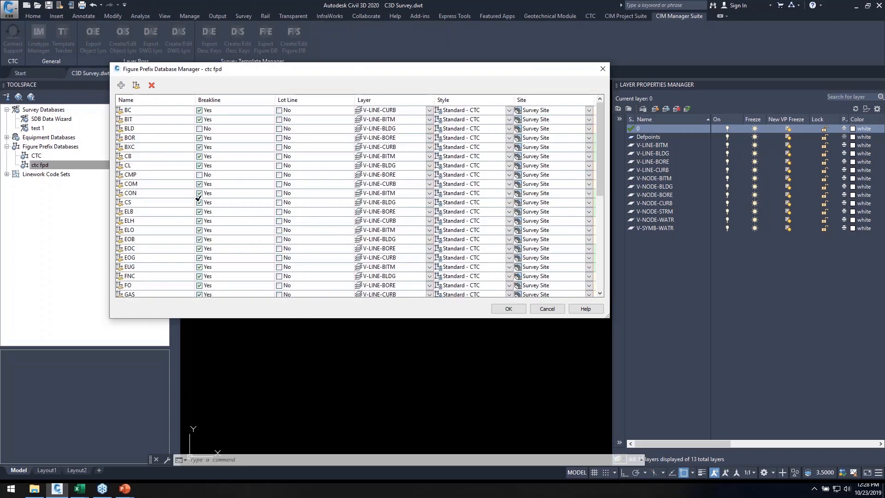
pyautogui.moveTo(346, 70); pyautogui.dragTo(308, 67)
pyautogui.click(469, 305)
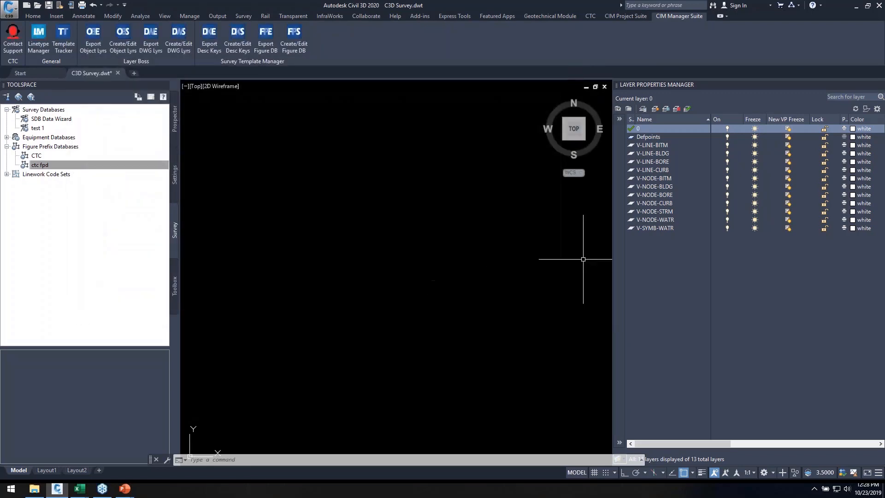
# Widen the layer list, filter it by STRM and set the V-NODE-STRM layer's color to green.
pyautogui.moveTo(612, 258); pyautogui.dragTo(434, 284)
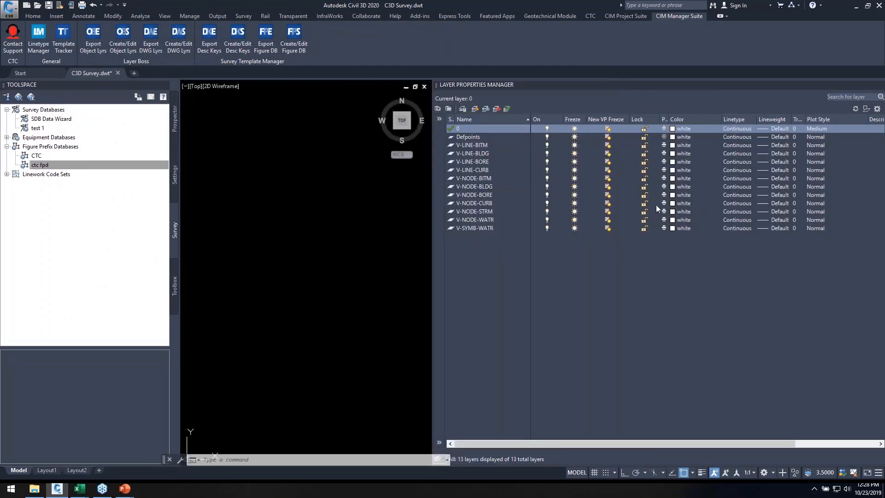
pyautogui.click(841, 96)
pyautogui.write('STRM*')
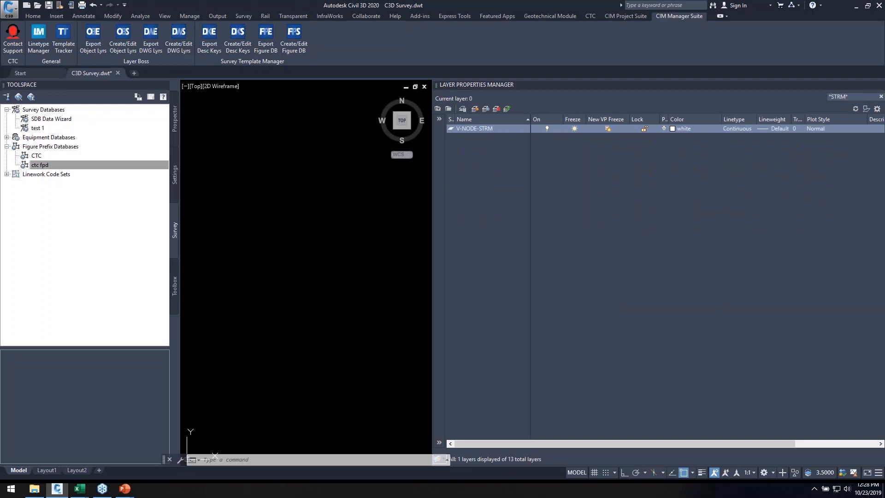
pyautogui.click(679, 130)
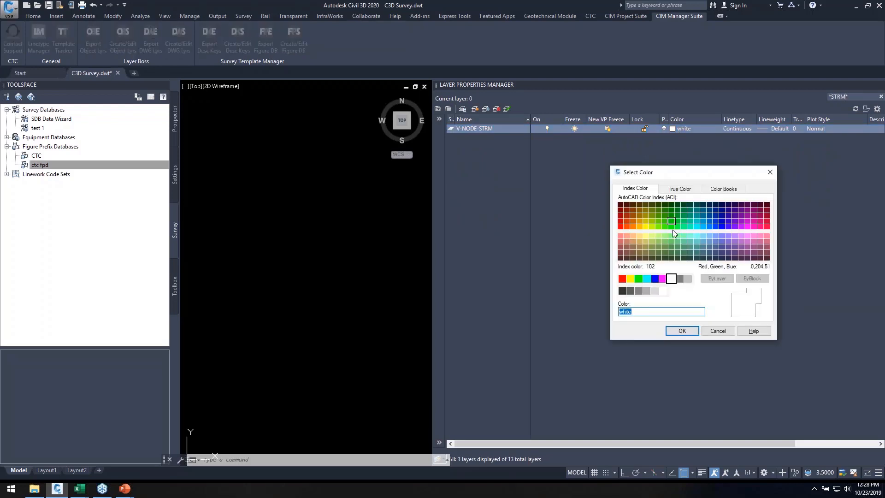
pyautogui.click(638, 279)
pyautogui.click(682, 332)
pyautogui.click(881, 97)
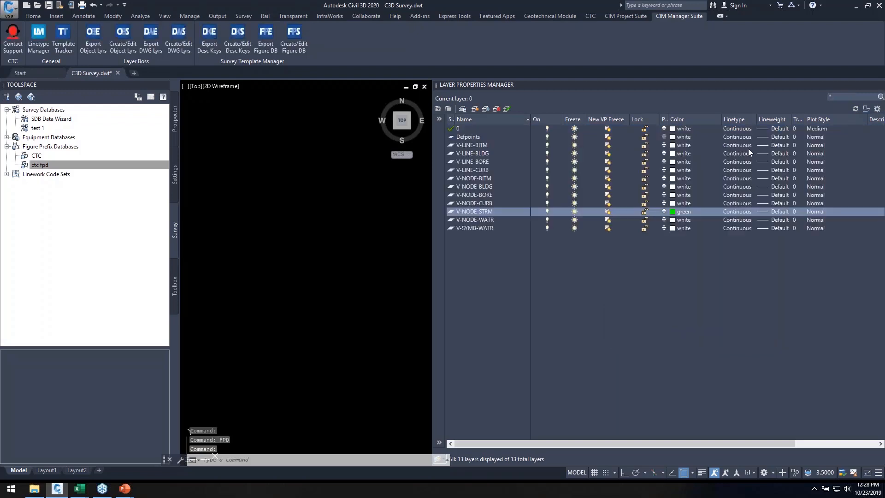
# Set the color of the V-NODE-WATR and V-SYMB-WATR layers to blue and save the template.
pyautogui.moveTo(484, 217); pyautogui.dragTo(483, 228)
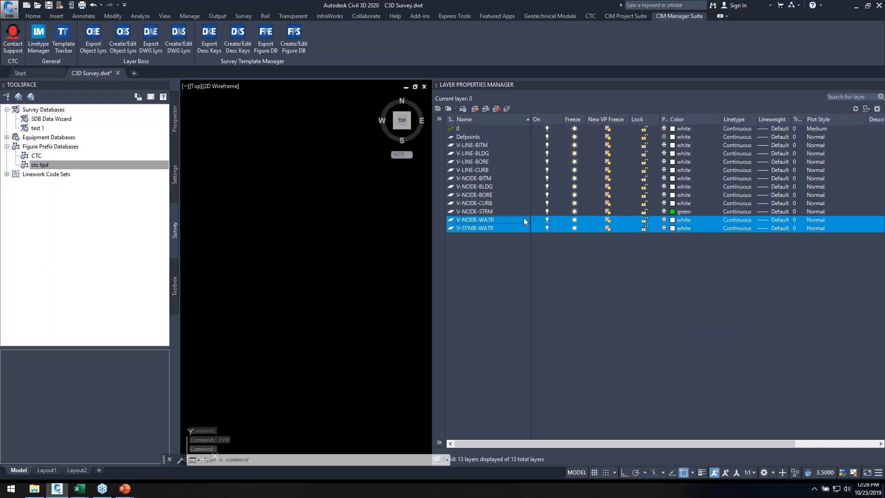
pyautogui.click(678, 220)
pyautogui.click(655, 278)
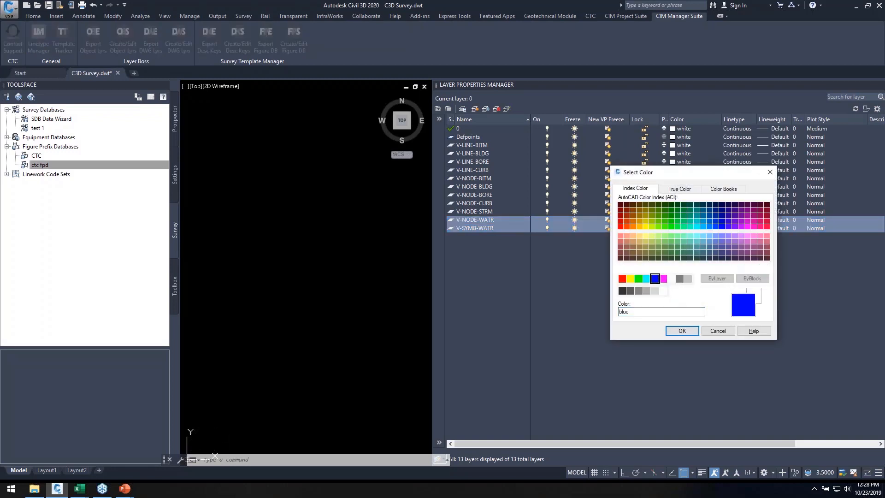
pyautogui.click(682, 331)
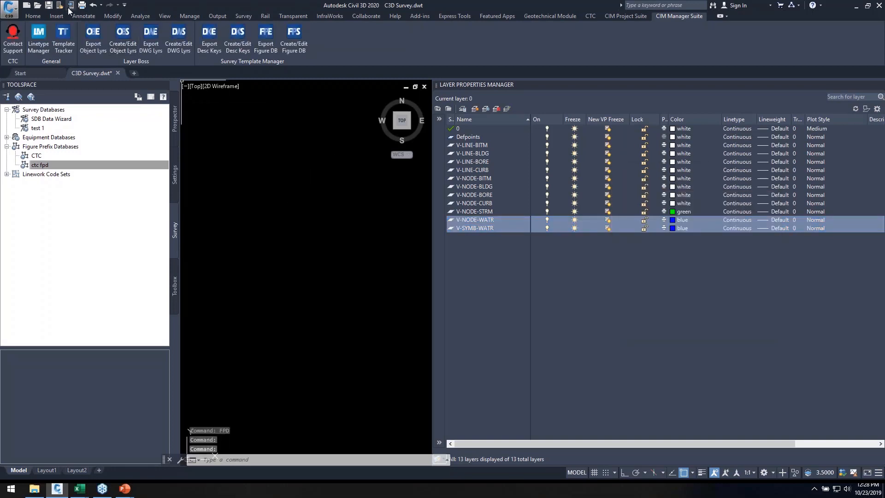
pyautogui.click(48, 8)
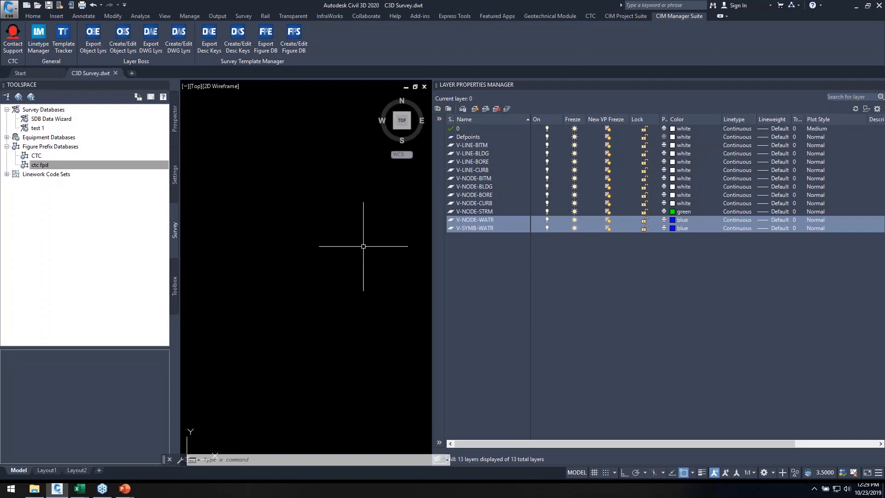
# Set up a drawing layer export that includes the linetypes from CTC.lin and acad.lin in the c3d\basics folder.
pyautogui.click(150, 44)
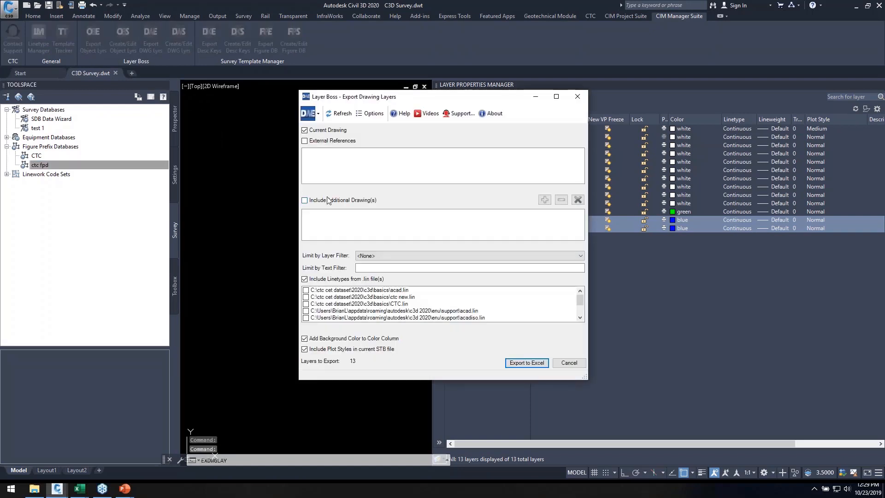
pyautogui.moveTo(386, 101)
pyautogui.mouseDown()
pyautogui.moveTo(273, 90)
pyautogui.moveTo(279, 82)
pyautogui.moveTo(260, 77)
pyautogui.mouseUp()
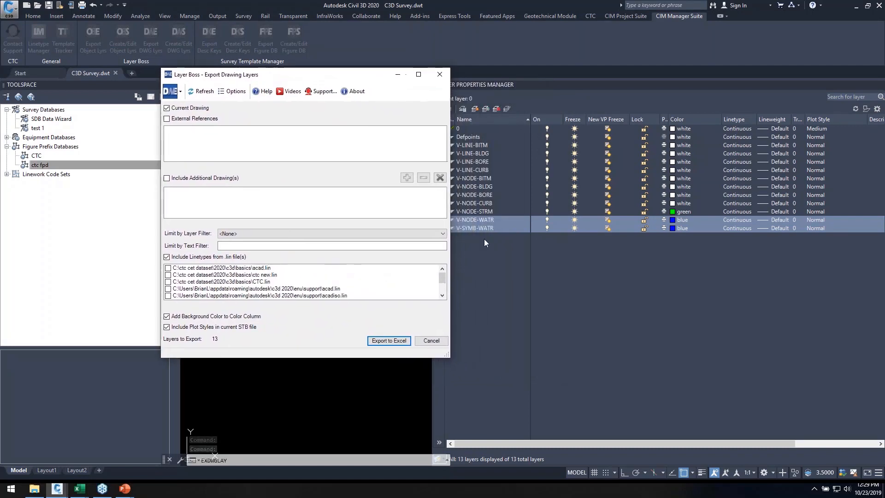
pyautogui.moveTo(336, 79); pyautogui.dragTo(317, 72)
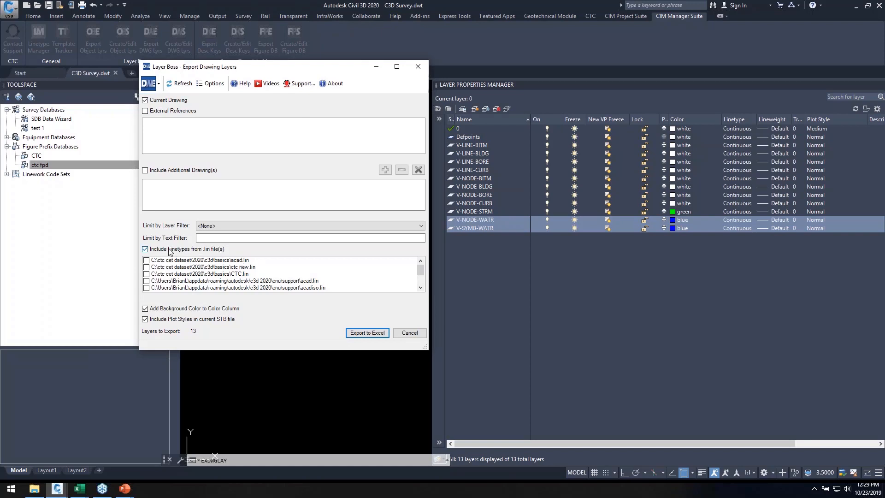
pyautogui.click(146, 275)
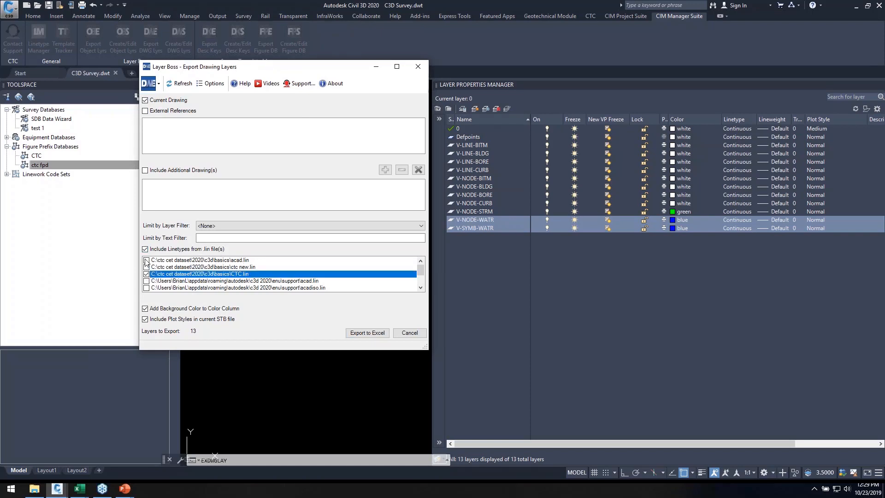
pyautogui.click(146, 261)
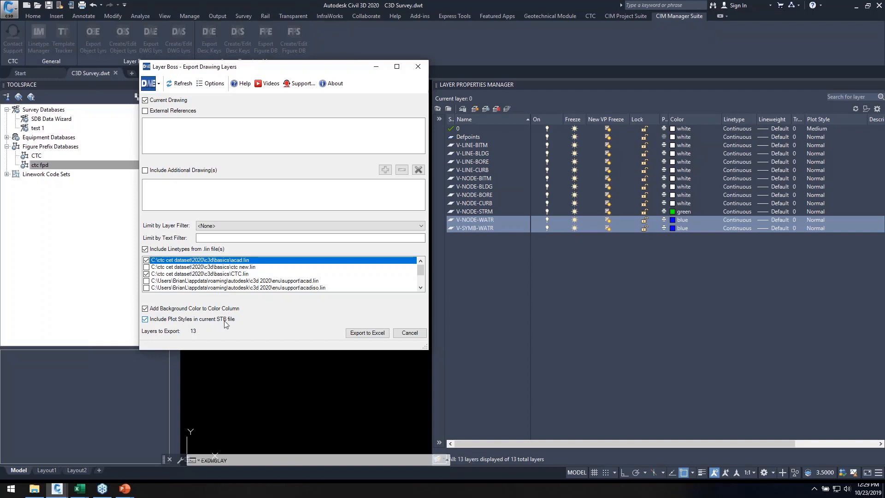
# Export the drawing layers to Layers Properties Manager.xlsx and open the workbook in Excel at full size.
pyautogui.click(370, 333)
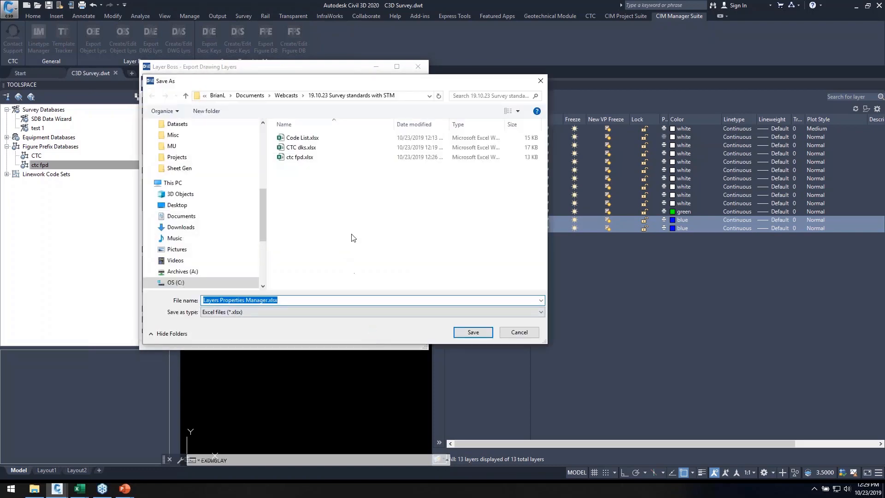
pyautogui.click(473, 331)
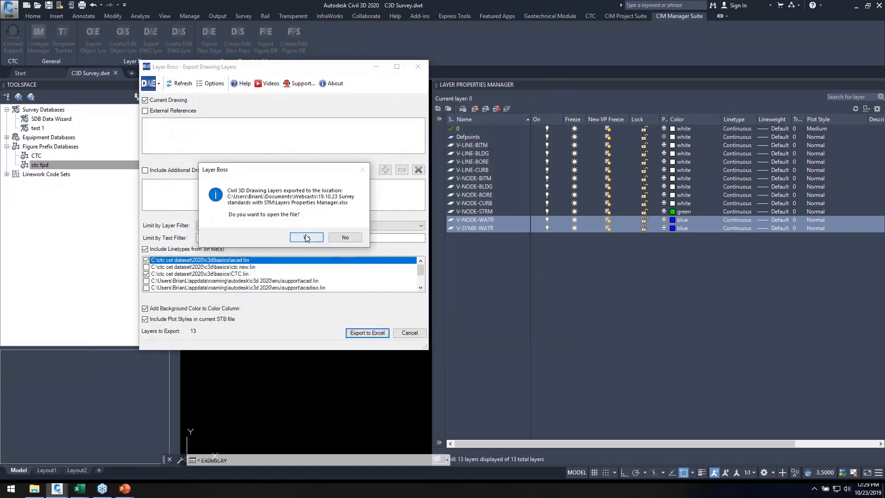
pyautogui.click(309, 238)
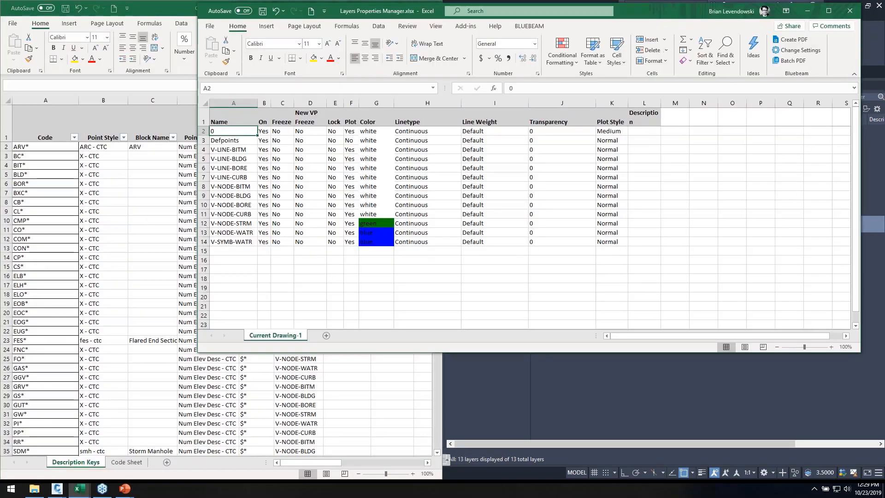
pyautogui.click(829, 10)
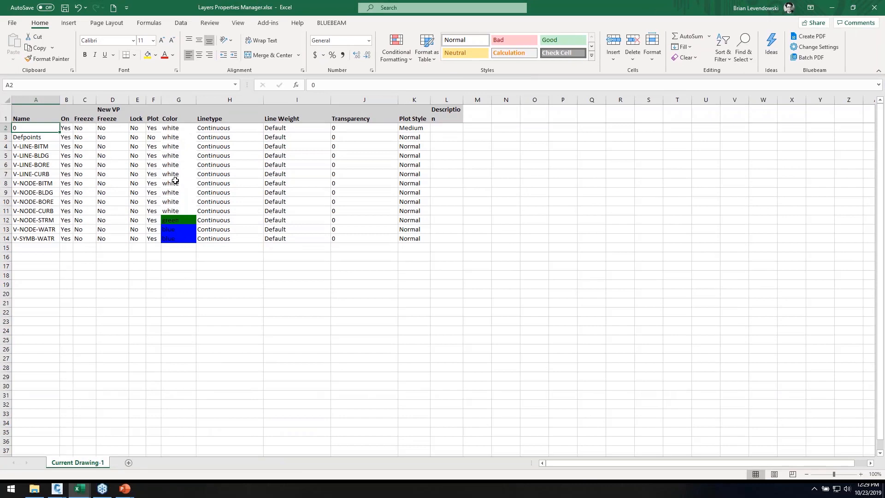
# Examine the linetype and plot style choices for the V-LINE-CURB layer and the line weight cell for V-NODE-BITM.
pyautogui.click(261, 174)
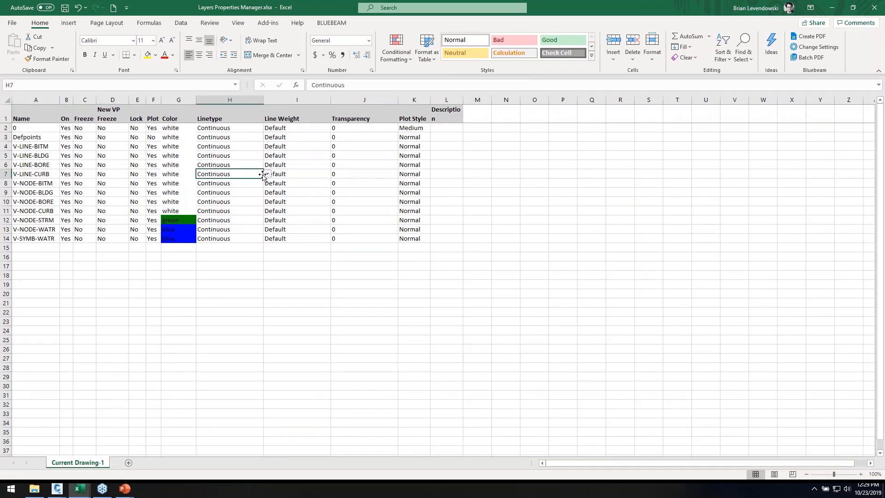
pyautogui.click(267, 175)
pyautogui.scroll(-5, 267, 206)
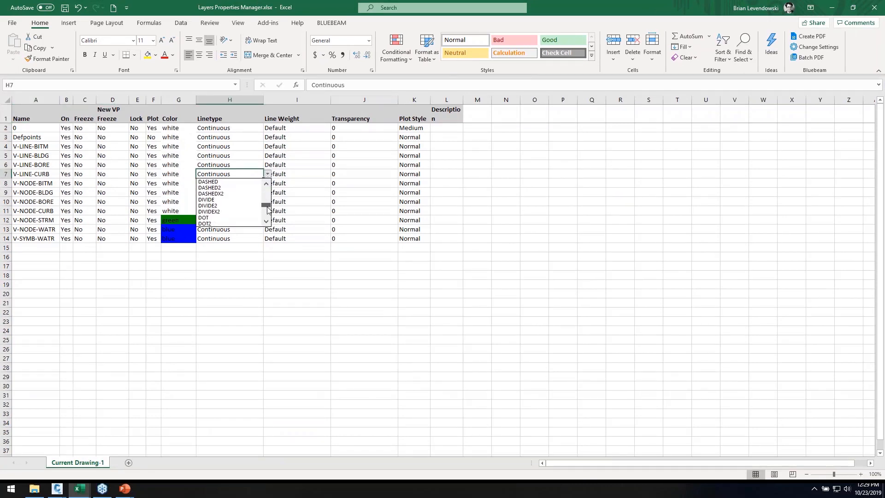
pyautogui.scroll(10, 267, 202)
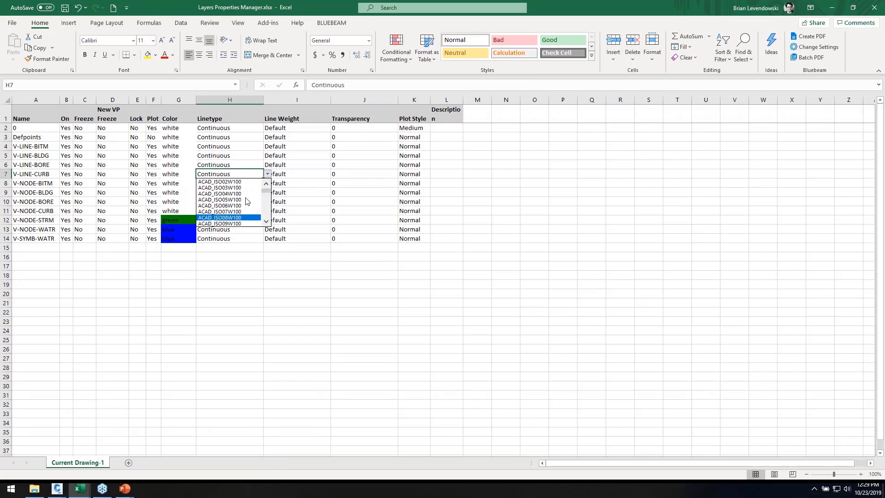
pyautogui.click(317, 180)
pyautogui.click(317, 181)
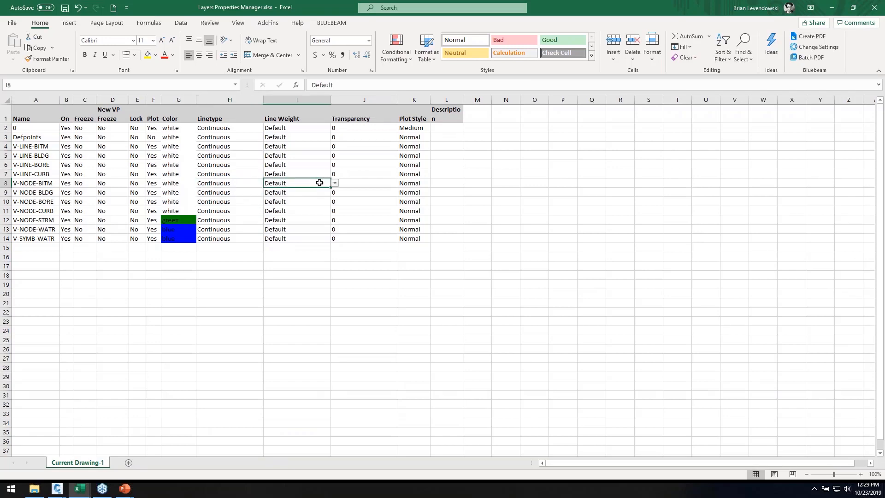
pyautogui.click(415, 174)
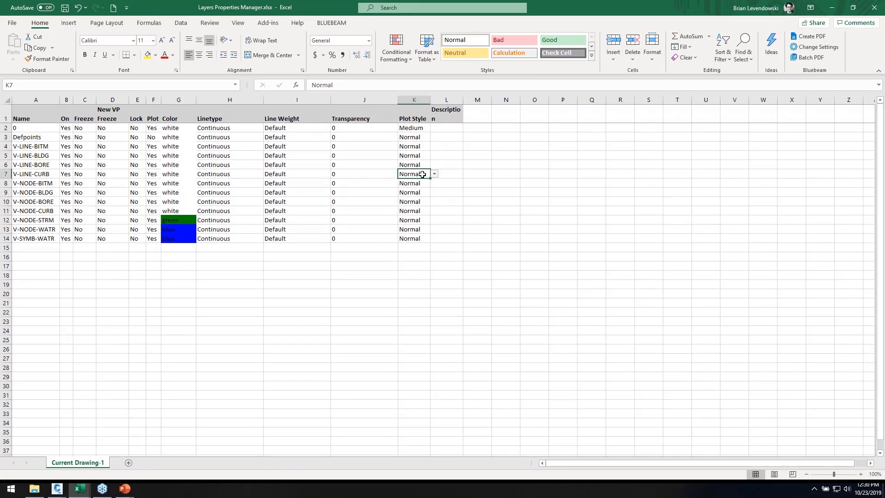
pyautogui.click(434, 174)
pyautogui.moveTo(435, 202)
pyautogui.mouseDown()
pyautogui.moveTo(435, 215)
pyautogui.moveTo(432, 189)
pyautogui.mouseUp()
pyautogui.click(44, 185)
pyautogui.click(44, 185)
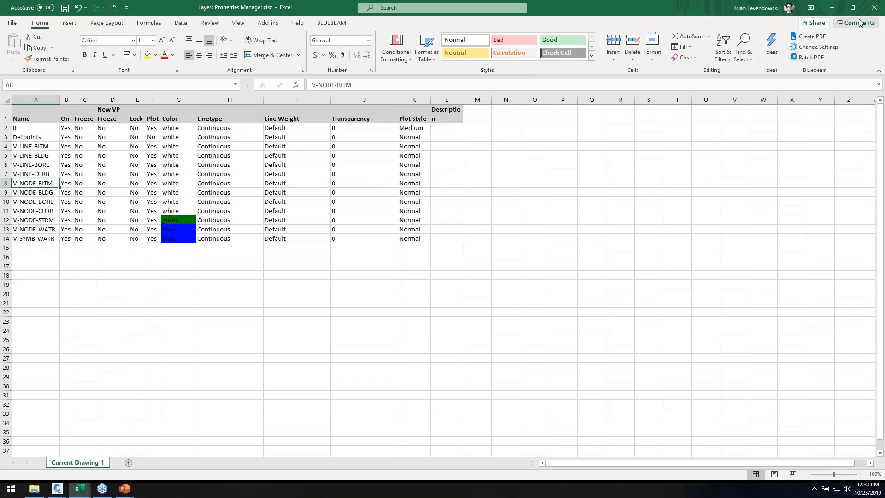
# Close Layers Properties Manager.xlsx without saving and switch back to Civil 3D.
pyautogui.click(874, 8)
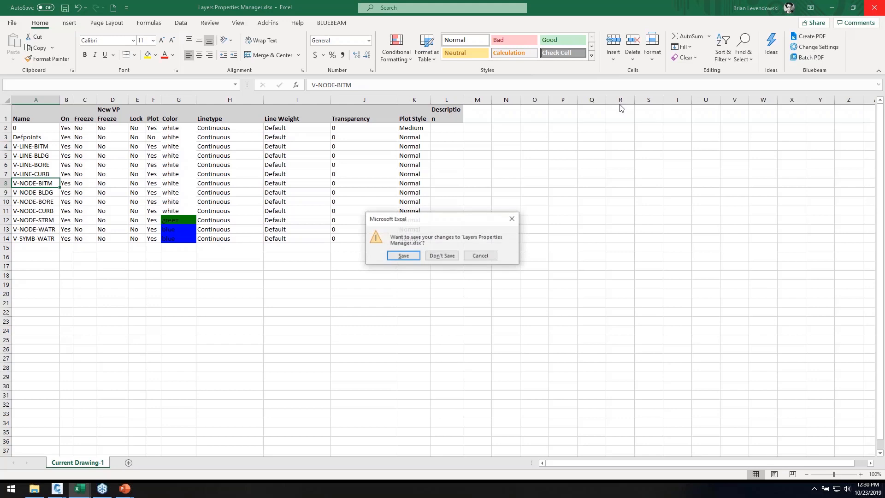
pyautogui.click(444, 256)
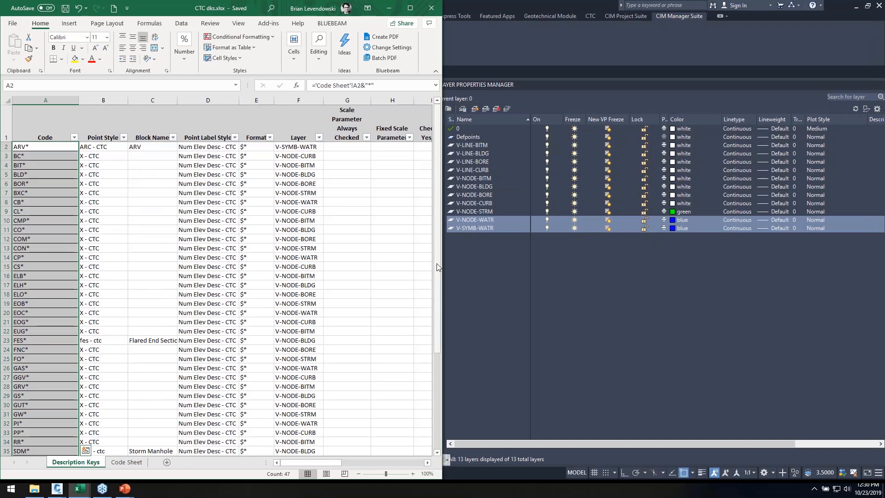
pyautogui.click(515, 40)
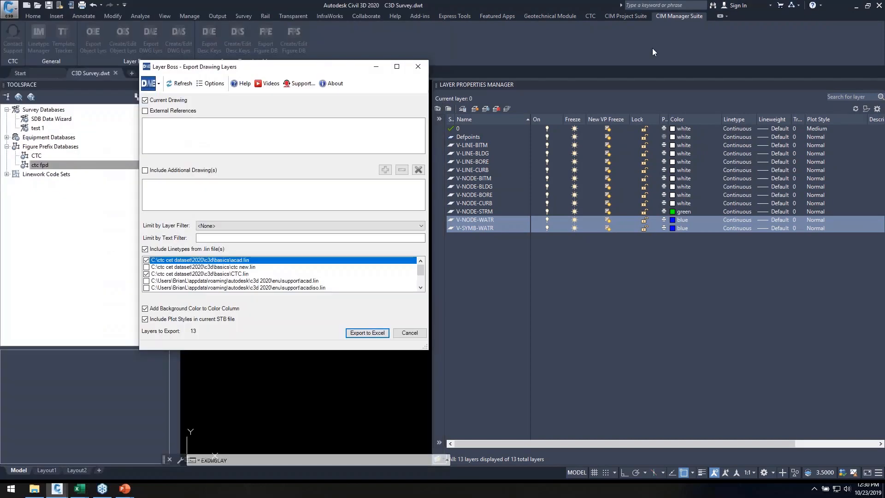
# Cancel the drawing layer export and open the CTC dks description key set for editing.
pyautogui.click(409, 332)
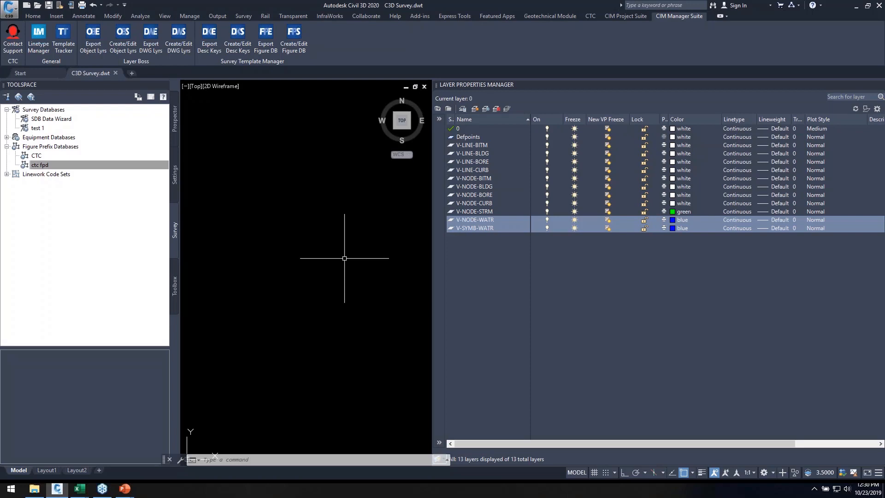
pyautogui.click(174, 174)
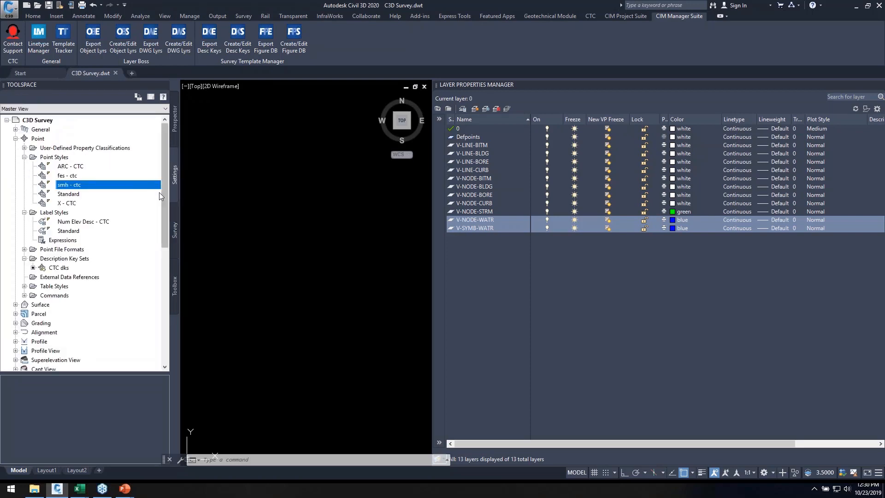
pyautogui.click(64, 269)
pyautogui.rightClick(58, 269)
pyautogui.click(86, 288)
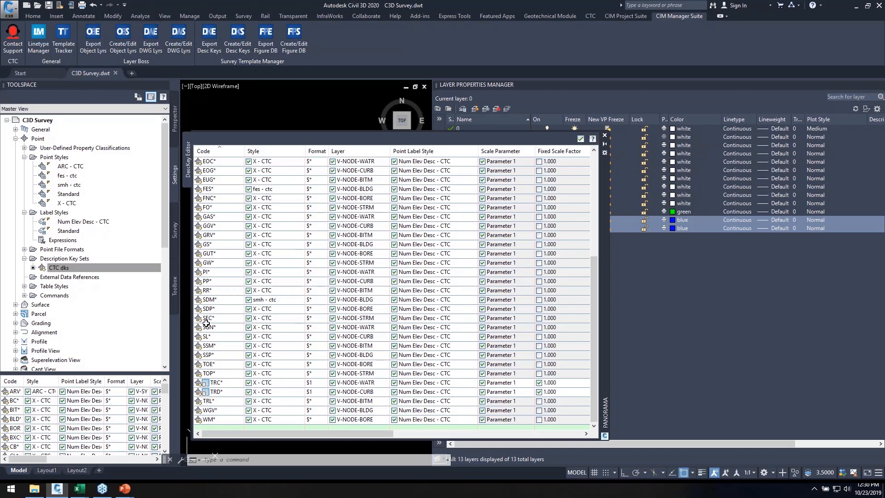
# Switch to the CTC dks.xlsx workbook in Excel and show it at full size.
pyautogui.click(82, 490)
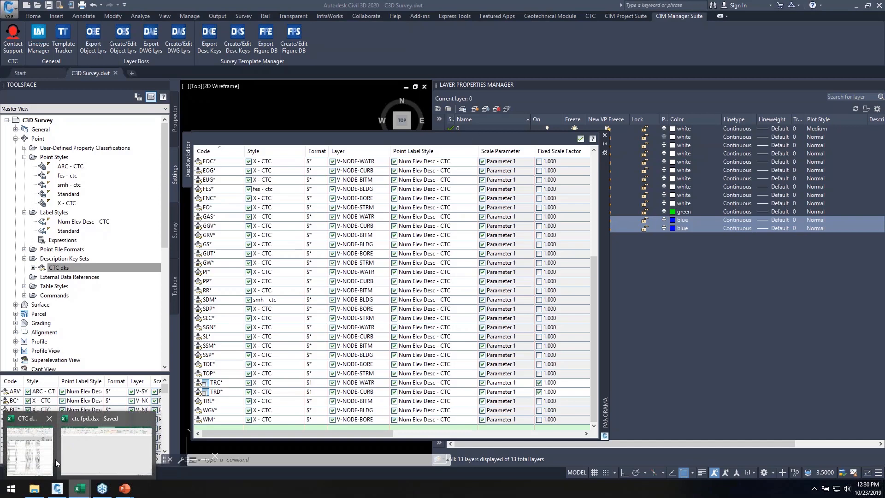
pyautogui.click(46, 450)
pyautogui.click(410, 8)
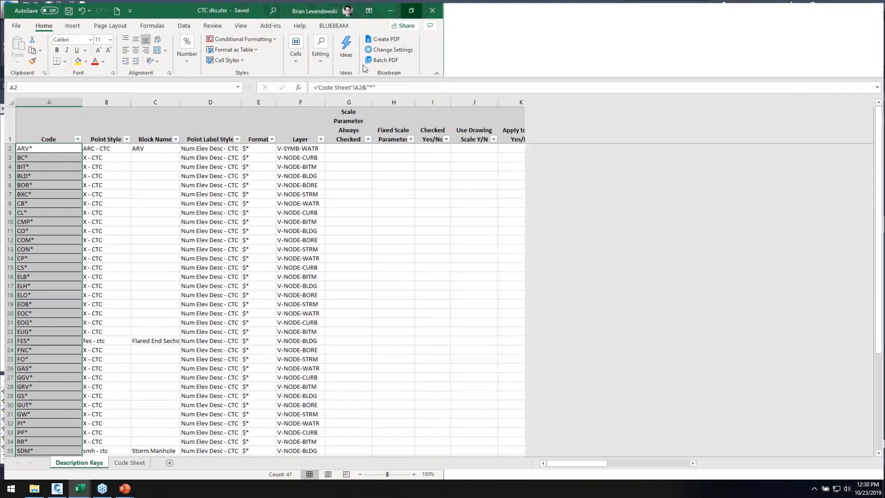
# Remove all cell borders from the entire Description Keys sheet.
pyautogui.click(10, 99)
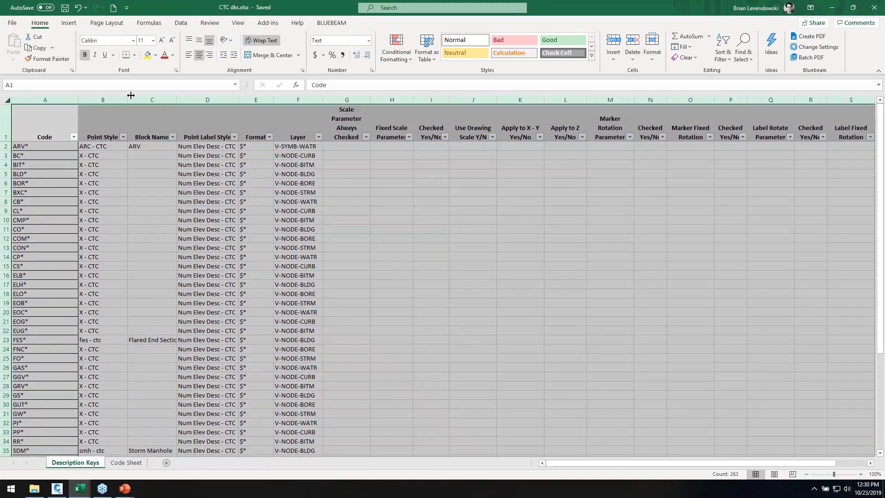
pyautogui.click(134, 55)
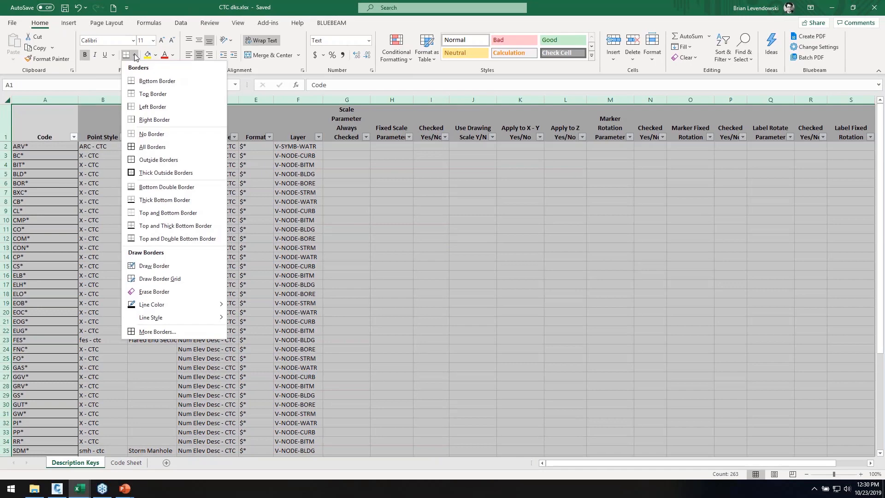
pyautogui.click(152, 133)
pyautogui.click(101, 202)
# On the Code Sheet, fill the last code row, WM Water Pipe, down into rows 49 and 50.
pyautogui.scroll(-7, 84, 257)
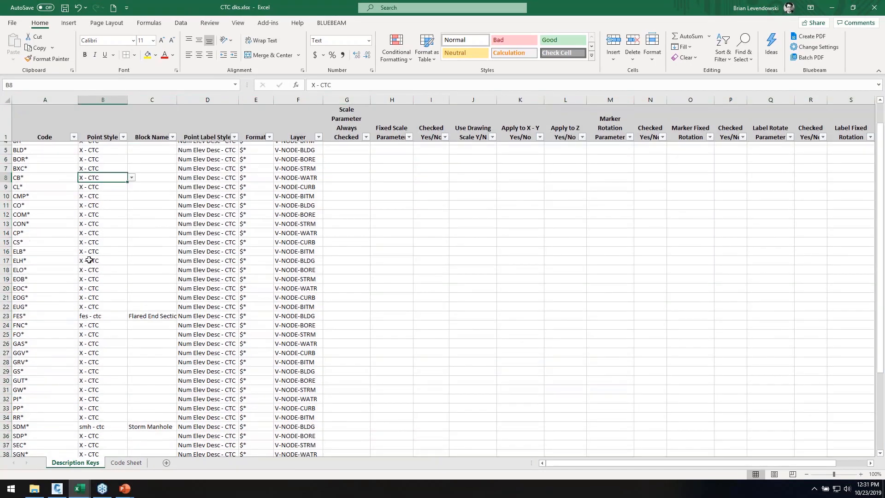
pyautogui.click(64, 386)
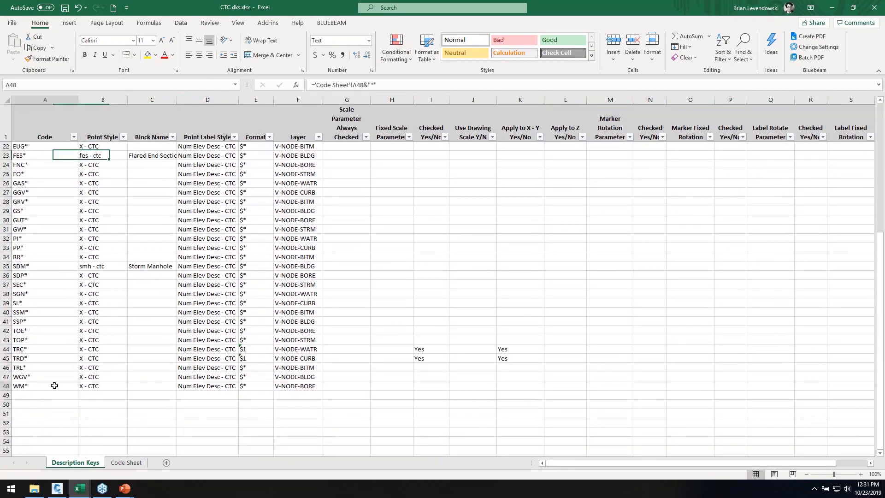
pyautogui.click(126, 463)
pyautogui.scroll(-7, 155, 370)
pyautogui.scroll(-2, 154, 369)
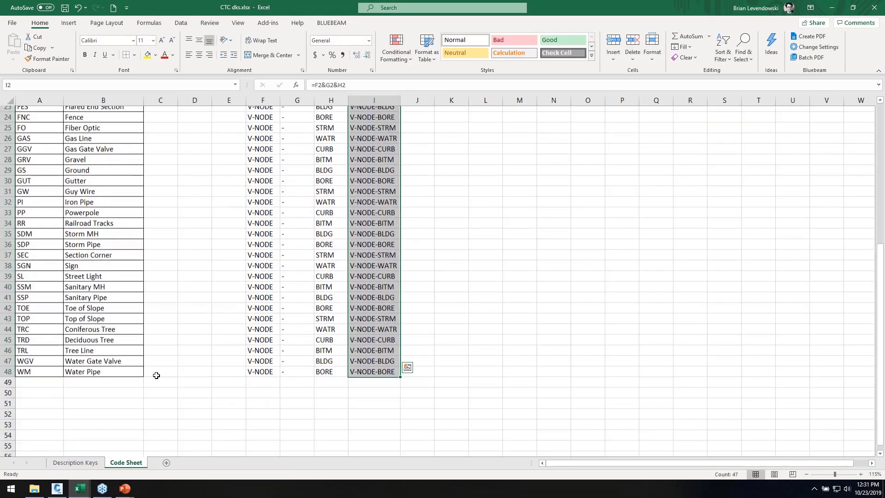
pyautogui.moveTo(47, 356); pyautogui.dragTo(145, 382)
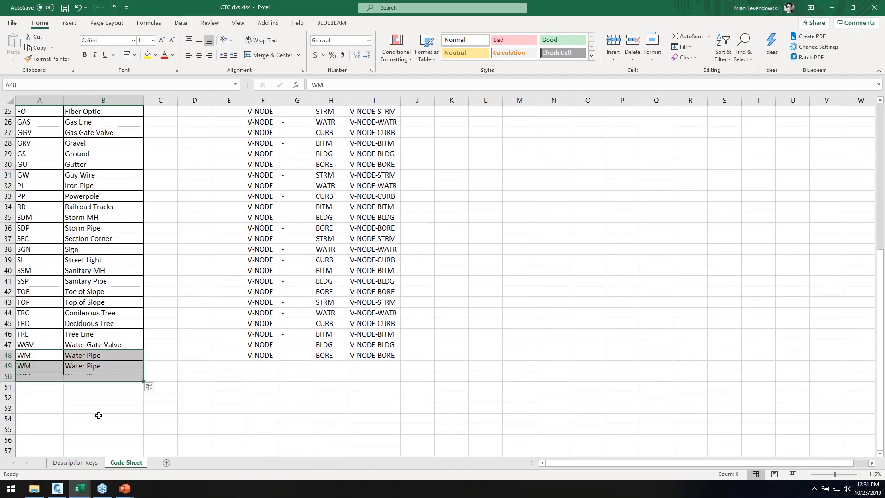
# Change row 49 of the Code Sheet to code HYD with the description Fire Hydrant.
pyautogui.click(43, 367)
pyautogui.write('hyd')
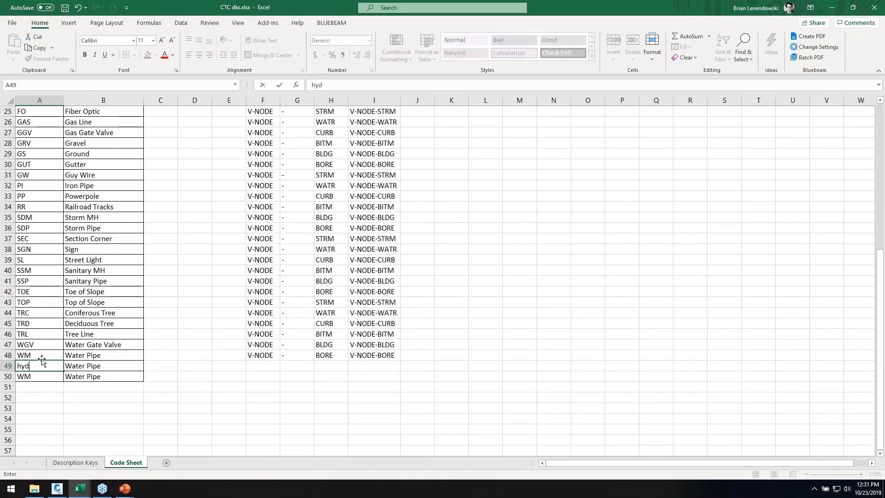
pyautogui.press('BackSpace')
pyautogui.write('HYD')
pyautogui.press('Tab')
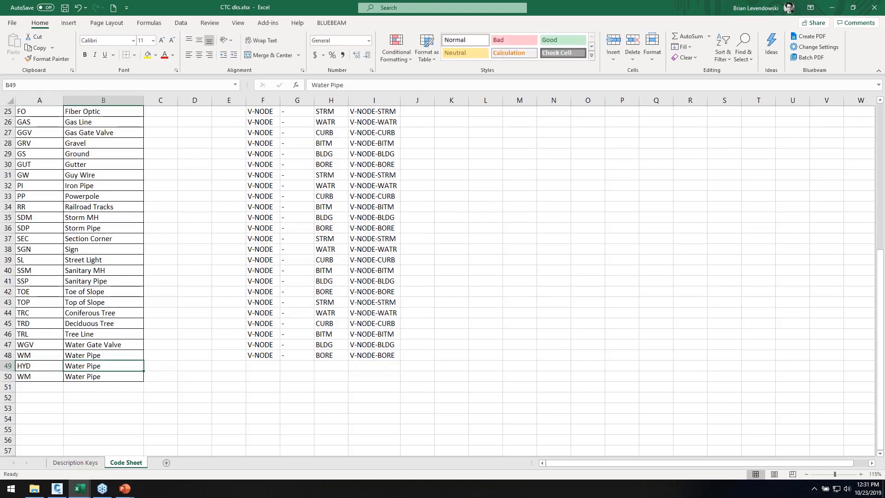
pyautogui.write('FIRE')
pyautogui.press('BackSpace')
pyautogui.press('BackSpace')
pyautogui.press('BackSpace')
pyautogui.press('BackSpace')
pyautogui.write('Fire Hy')
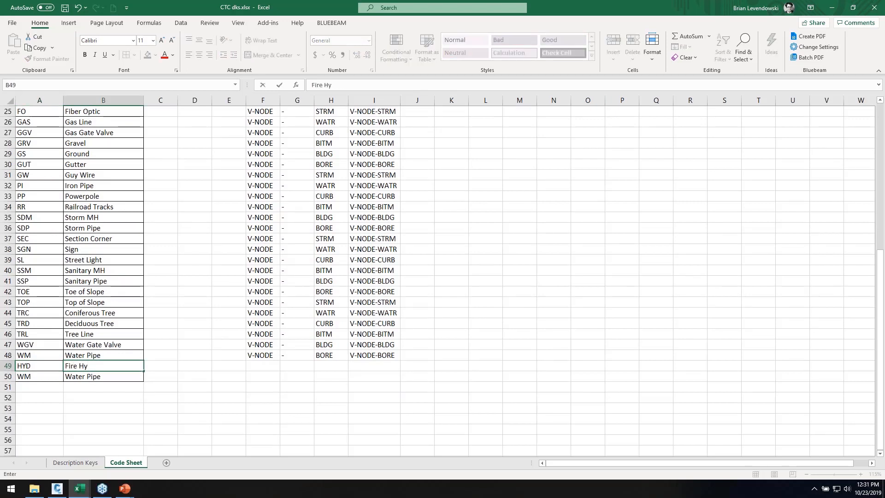
pyautogui.write('drant')
pyautogui.press('Return')
# Change row 50 of the Code Sheet to code SHB with the description Shrub.
pyautogui.write('Sh')
pyautogui.press('BackSpace')
pyautogui.press('BackSpace')
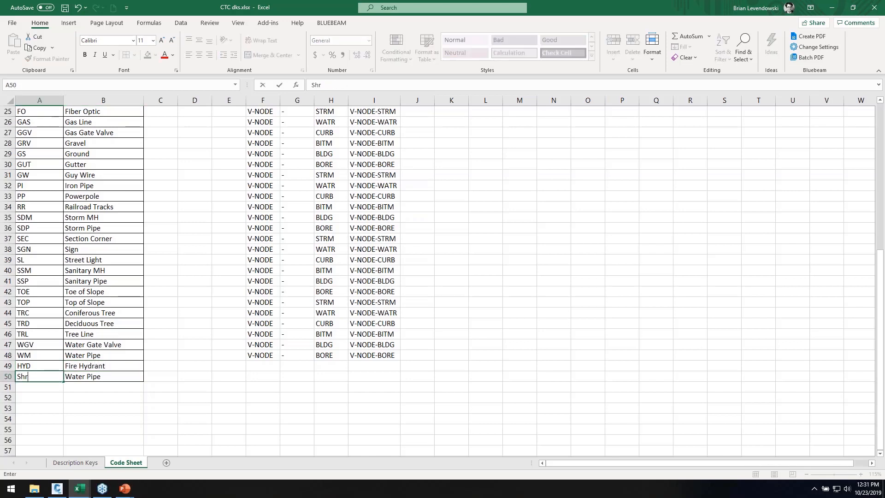
pyautogui.write('B')
pyautogui.press('Tab')
pyautogui.write('sHRUB')
pyautogui.press('BackSpace')
pyautogui.press('BackSpace')
pyautogui.press('BackSpace')
pyautogui.press('BackSpace')
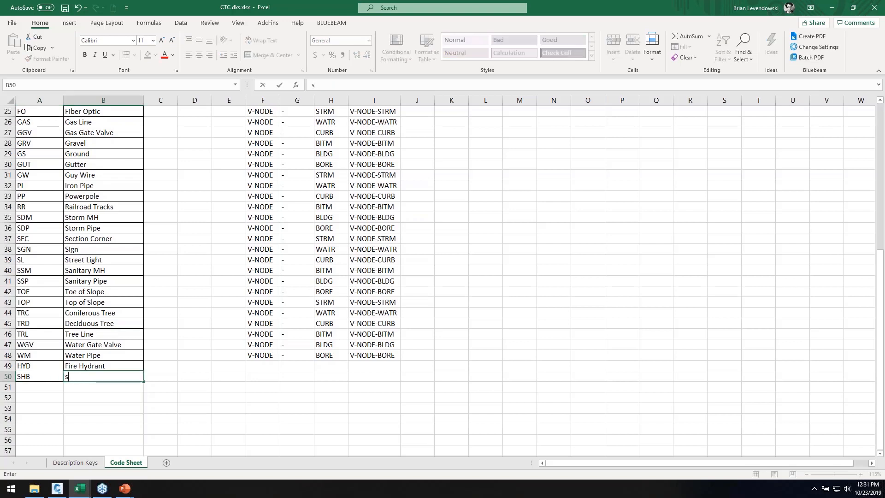
pyautogui.write('hrbu')
pyautogui.press('BackSpace')
pyautogui.press('BackSpace')
pyautogui.write('ub')
pyautogui.press('Tab')
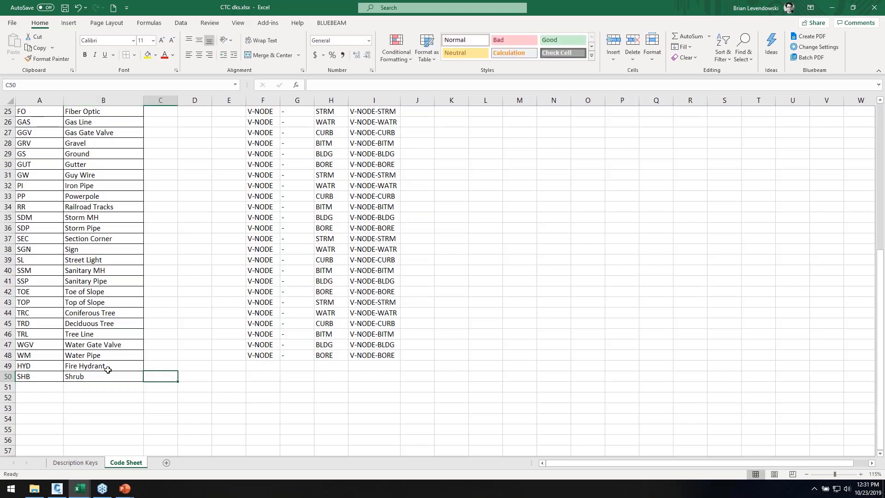
# Fill the layer name columns F to I down to row 50 and set column H to WATR for HYD and VEGE for SHB.
pyautogui.moveTo(259, 358); pyautogui.dragTo(399, 386)
pyautogui.click(334, 365)
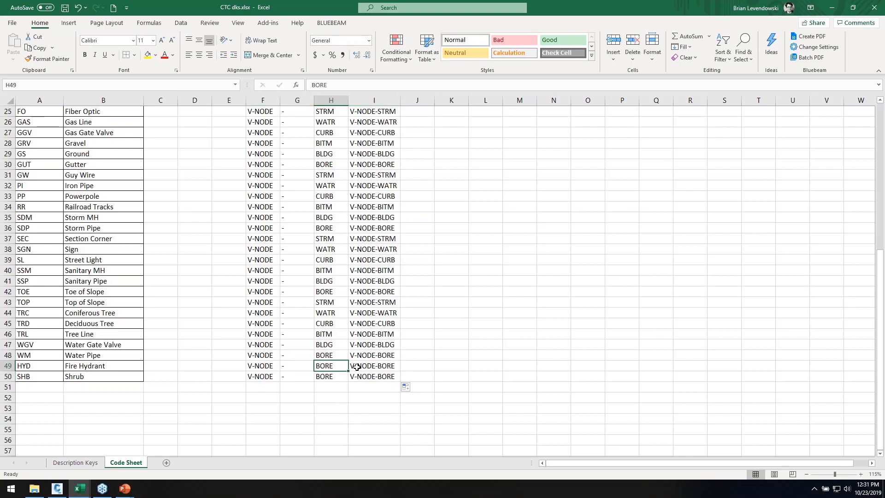
pyautogui.write('WATER')
pyautogui.press('BackSpace')
pyautogui.press('BackSpace')
pyautogui.write('R')
pyautogui.press('Return')
pyautogui.write('WE')
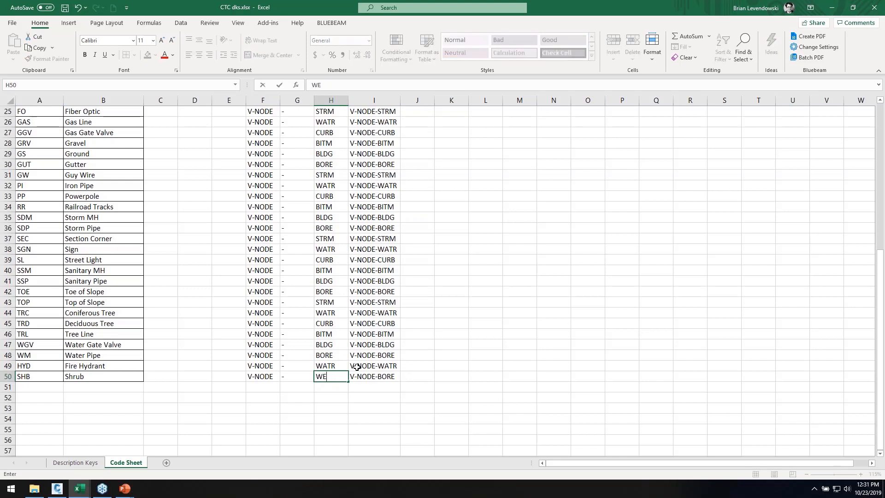
pyautogui.write('EGE')
pyautogui.press('Return')
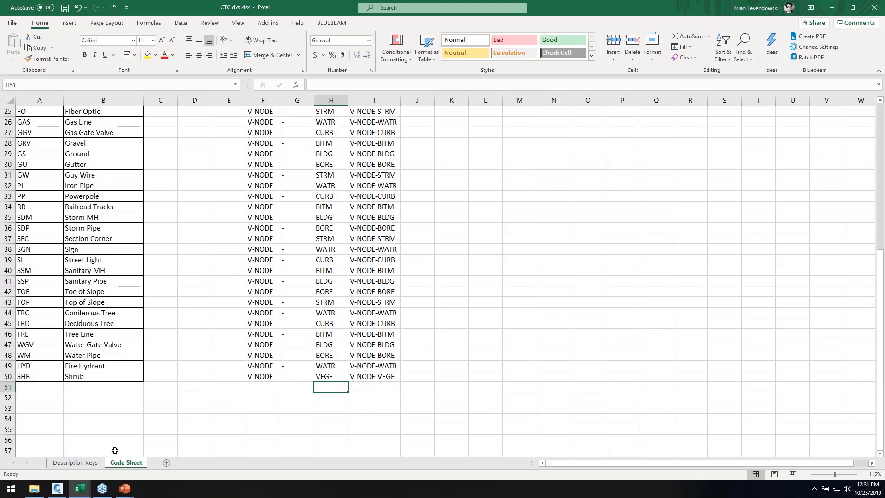
# On the Description Keys sheet, fill the WM* row from Code through Layer down to row 50.
pyautogui.click(80, 463)
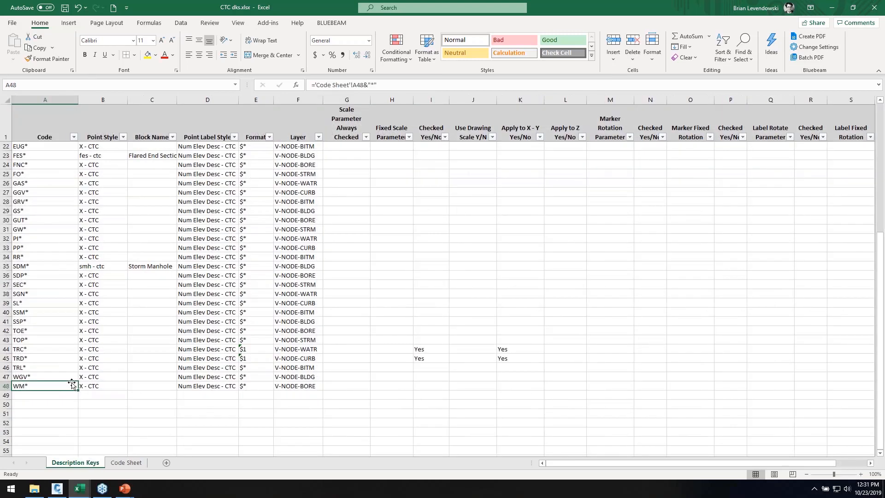
pyautogui.moveTo(57, 387); pyautogui.dragTo(325, 407)
pyautogui.click(105, 438)
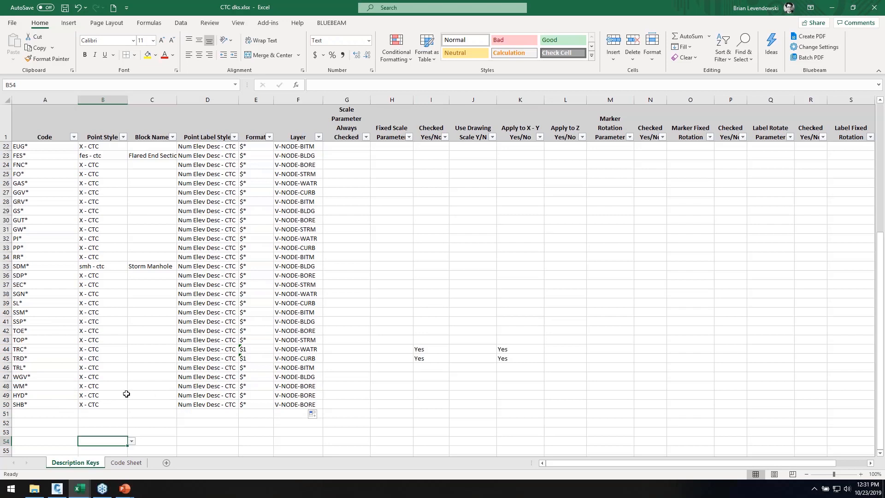
# Set the HYD* key's point style to HYD - CTC and its block name to Proposed Hyd.
pyautogui.click(105, 395)
pyautogui.write('HYD')
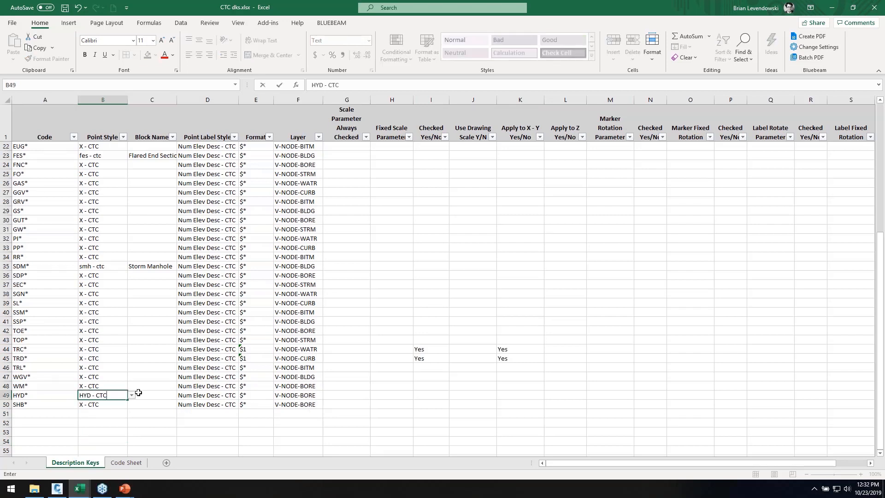
pyautogui.press('Return')
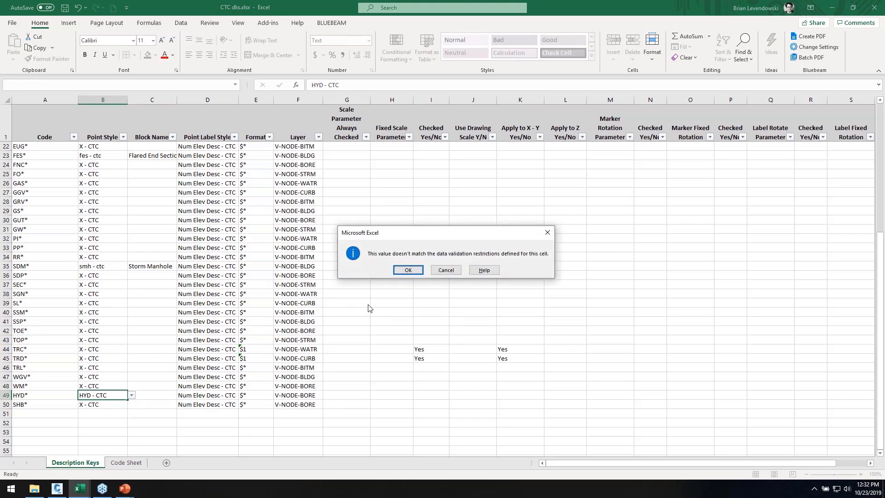
pyautogui.click(408, 271)
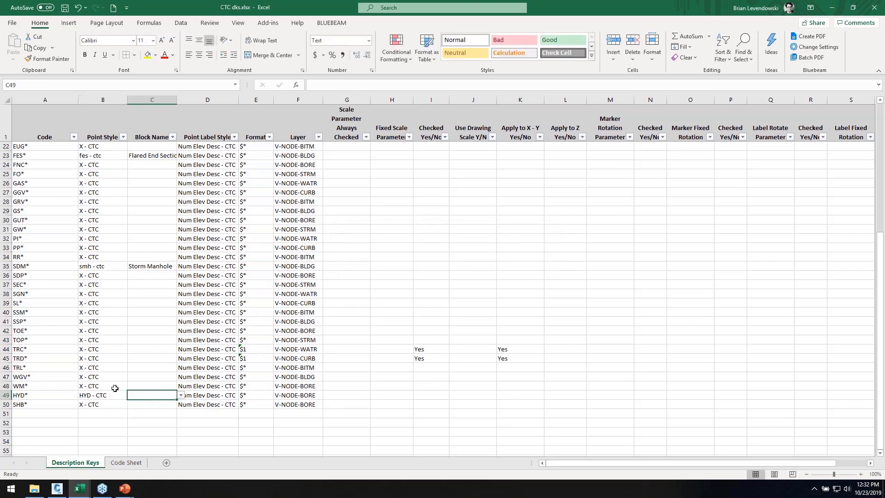
pyautogui.click(181, 396)
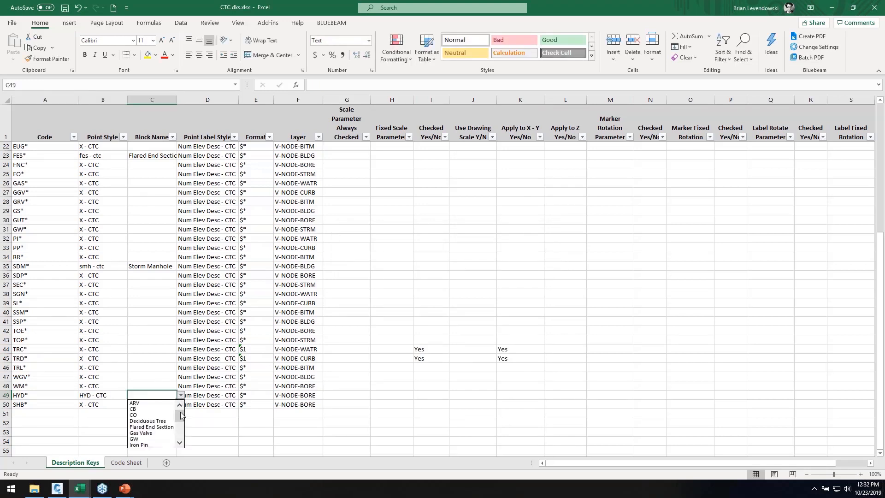
pyautogui.moveTo(179, 421); pyautogui.dragTo(181, 428)
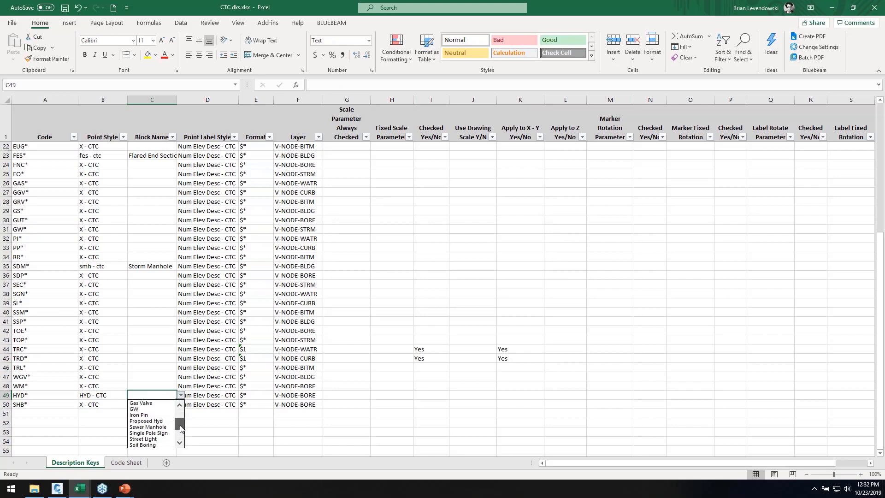
pyautogui.click(149, 421)
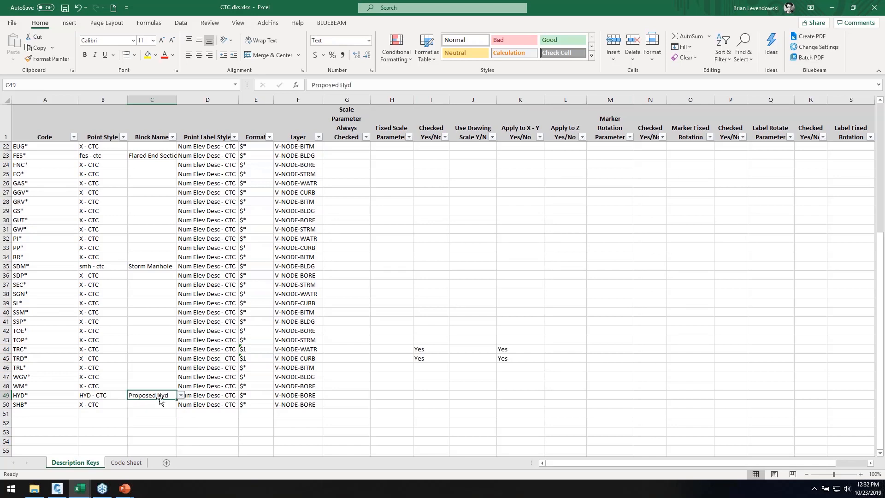
# Set the HYD* key's point label style to No Display - CTC, accepting the value outside the validation list.
pyautogui.click(232, 398)
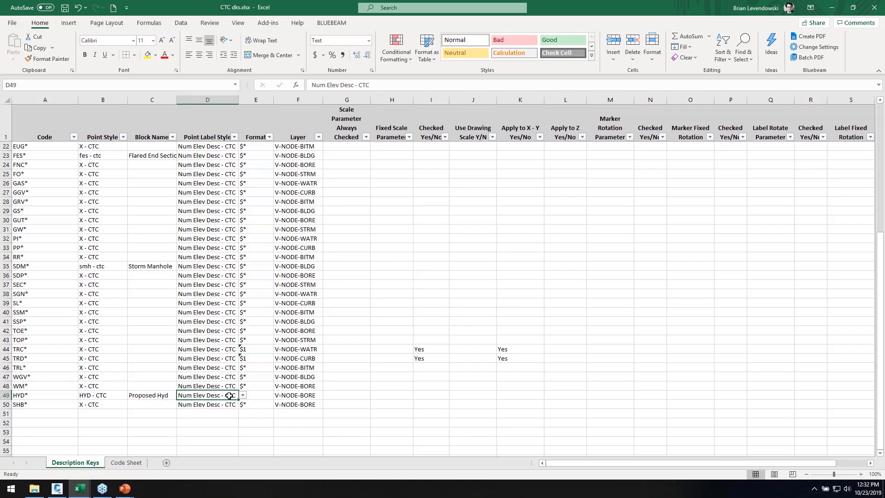
pyautogui.write('nO')
pyautogui.write('No')
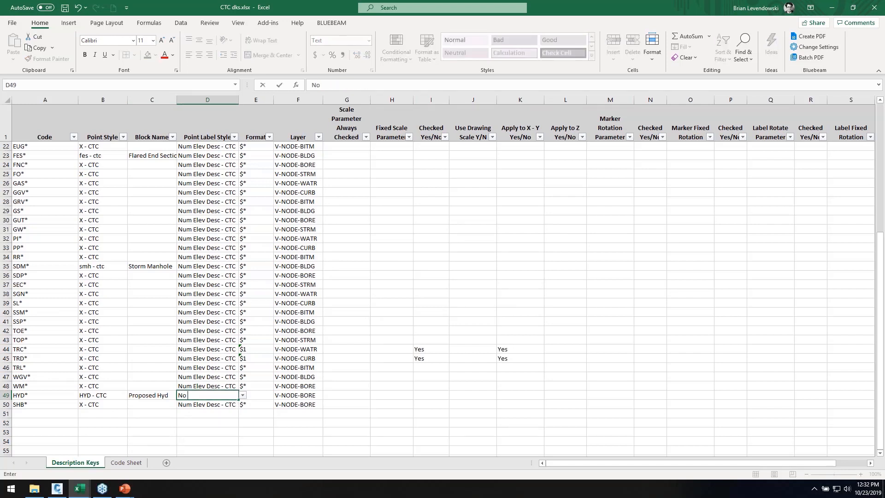
pyautogui.write(' Display - CTC')
pyautogui.press('Return')
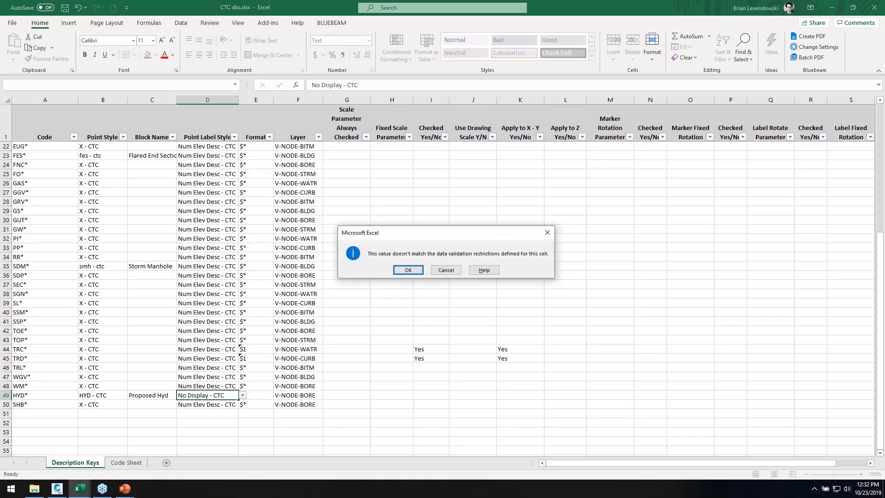
pyautogui.press('Return')
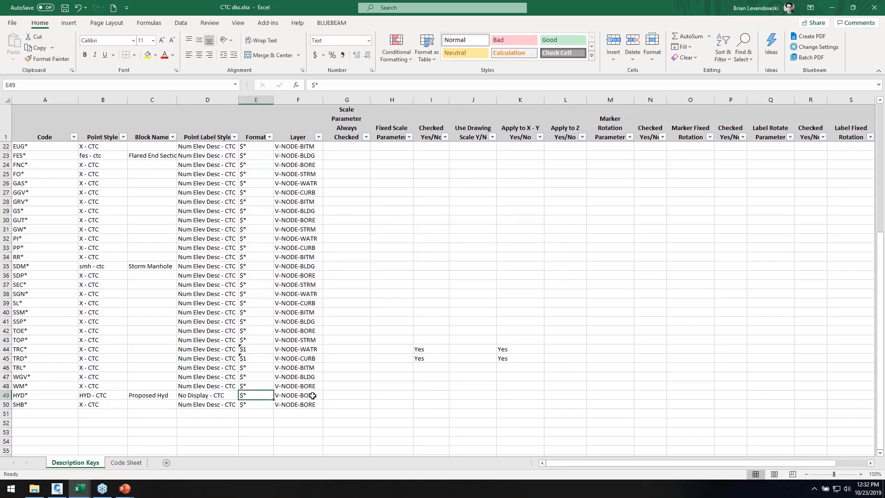
# Set the HYD* key's layer to V-NODE-WATR, accepting the value despite the cell's validation rule.
pyautogui.doubleClick(313, 395)
pyautogui.press('BackSpace')
pyautogui.press('BackSpace')
pyautogui.press('BackSpace')
pyautogui.press('BackSpace')
pyautogui.write('watR')
pyautogui.press('BackSpace')
pyautogui.press('BackSpace')
pyautogui.write('WATR')
pyautogui.press('Return')
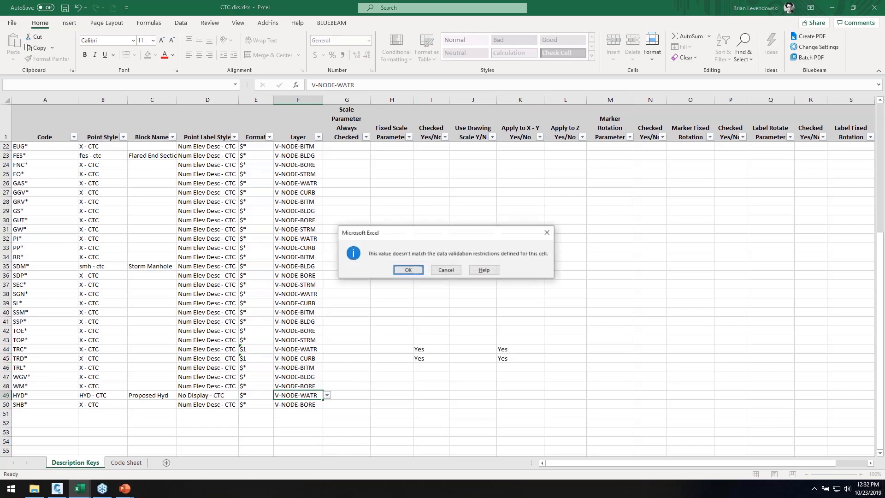
pyautogui.press('Return')
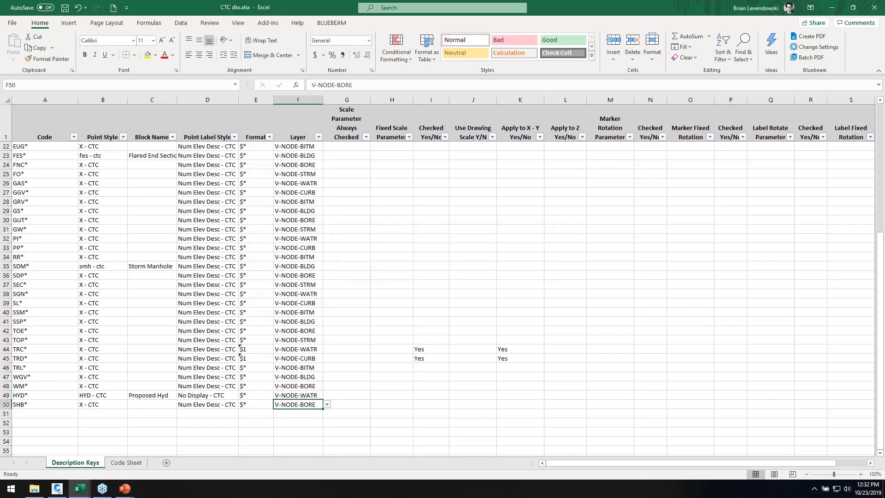
# Set the SHB* key's layer to V-NODE-VEGE, accepting the value despite the cell's validation rule.
pyautogui.doubleClick(318, 404)
pyautogui.press('BackSpace')
pyautogui.press('BackSpace')
pyautogui.press('BackSpace')
pyautogui.press('BackSpace')
pyautogui.write('VEGE')
pyautogui.press('Return')
pyautogui.press('Return')
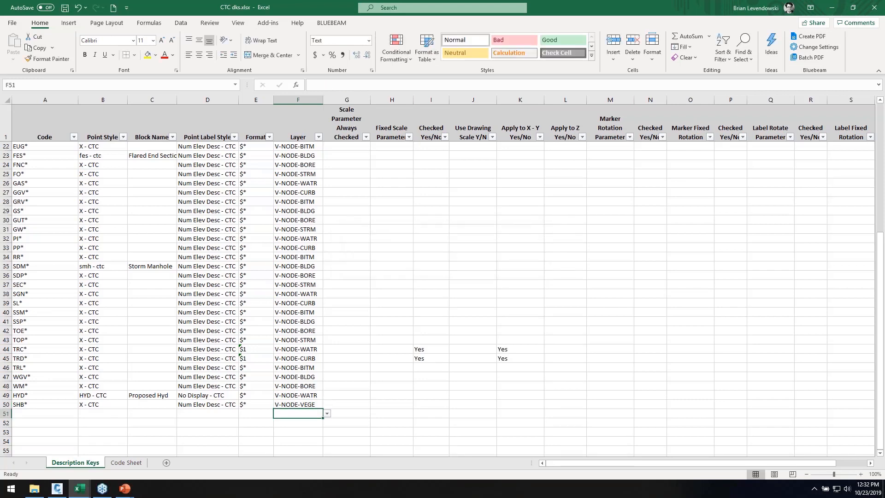
# Save the CTC dks.xlsx workbook with the new HYD* and SHB* description keys.
pyautogui.click(65, 8)
pyautogui.scroll(7, 293, 266)
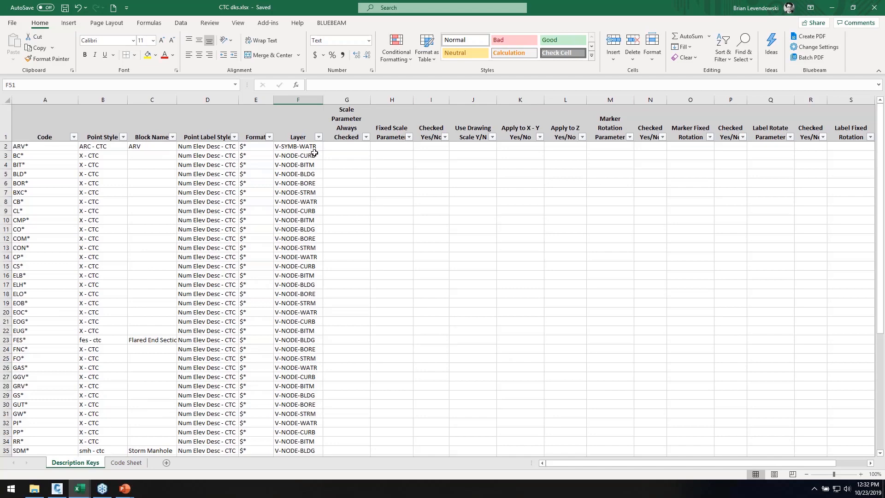
pyautogui.scroll(-7, 304, 281)
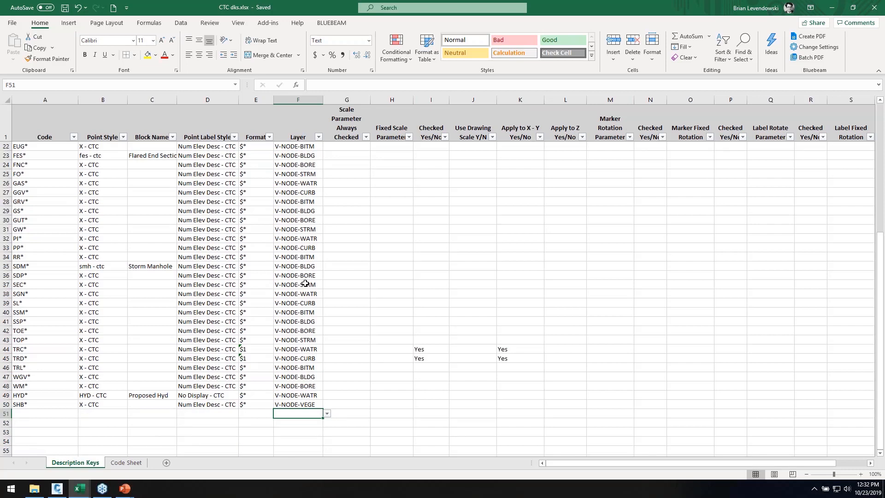
pyautogui.scroll(7, 301, 265)
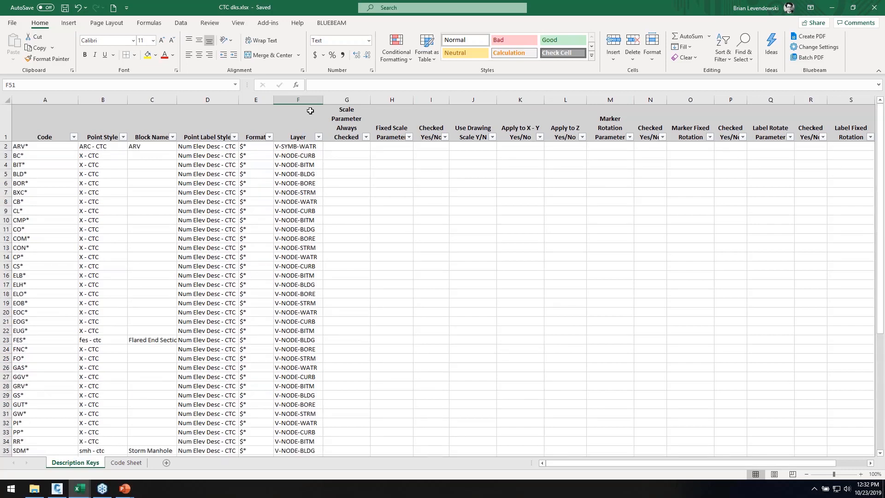
# Replace every NODE with PONT in the Layer column of the Description Keys sheet.
pyautogui.click(301, 99)
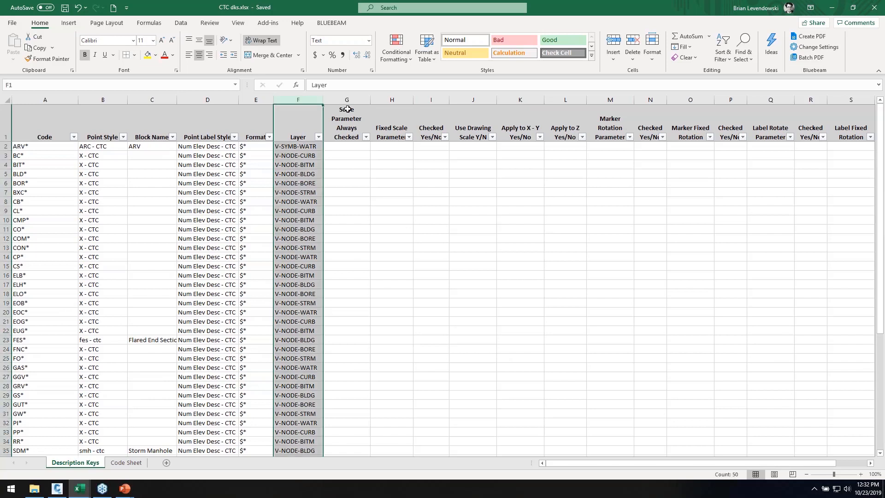
pyautogui.click(722, 58)
pyautogui.click(743, 51)
pyautogui.click(743, 52)
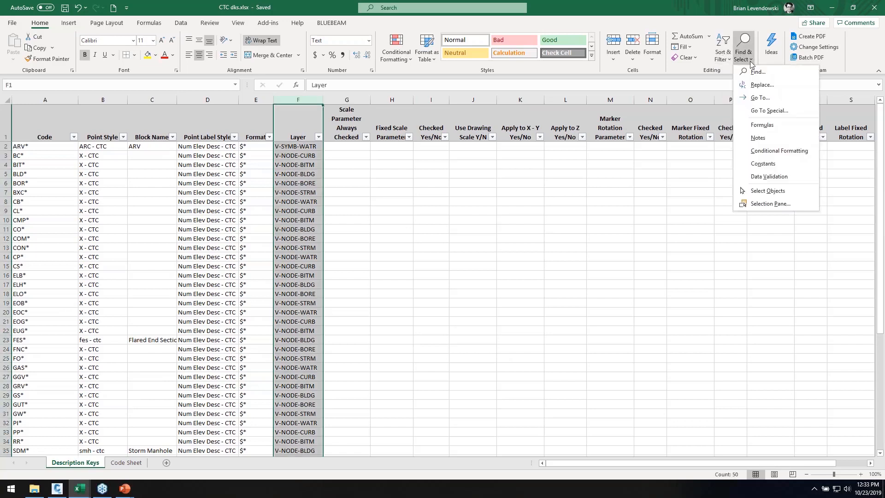
pyautogui.click(761, 85)
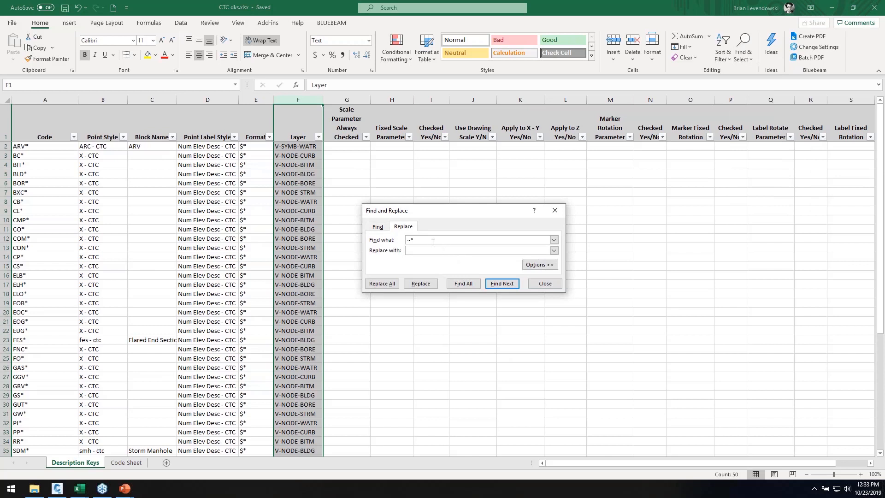
pyautogui.write('-')
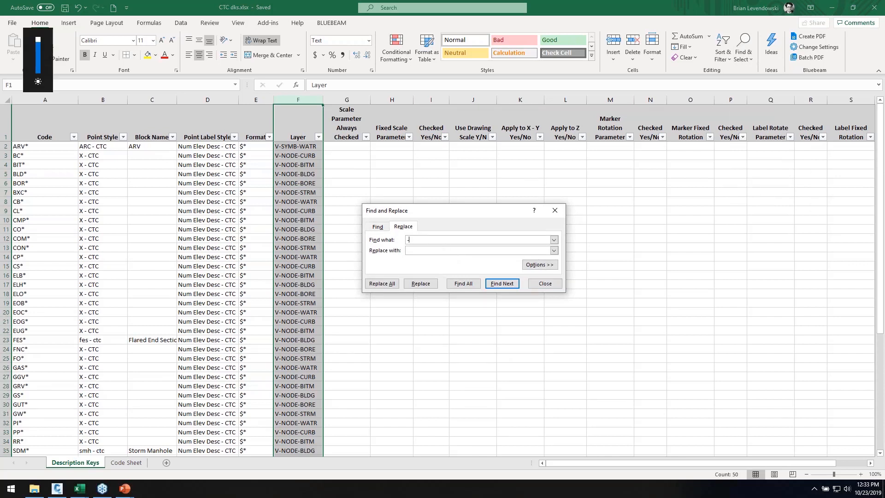
pyautogui.write('PONT')
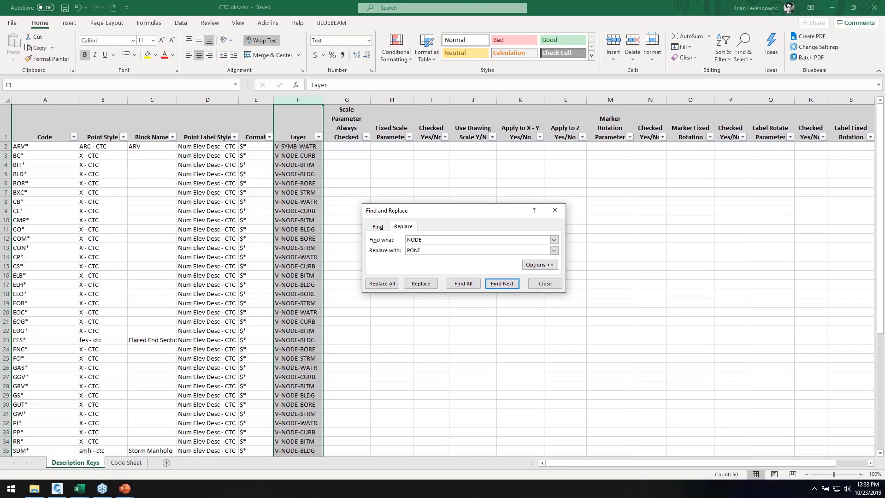
pyautogui.click(387, 284)
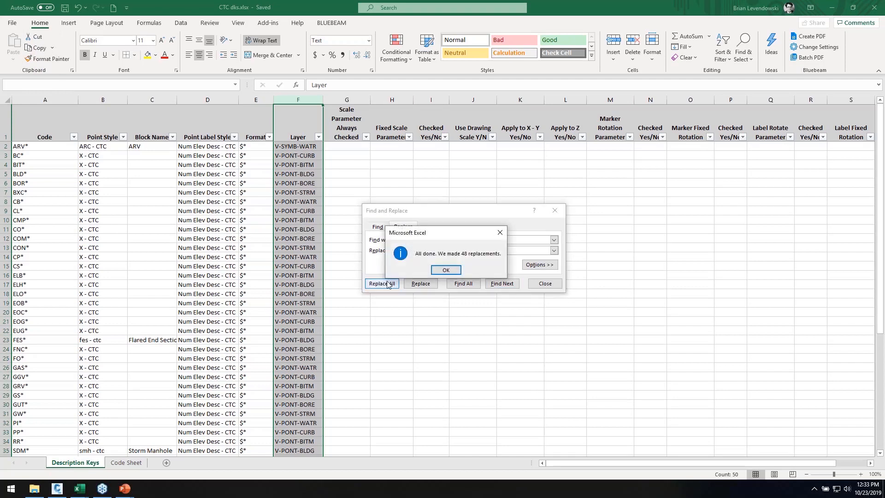
pyautogui.click(440, 270)
pyautogui.click(546, 283)
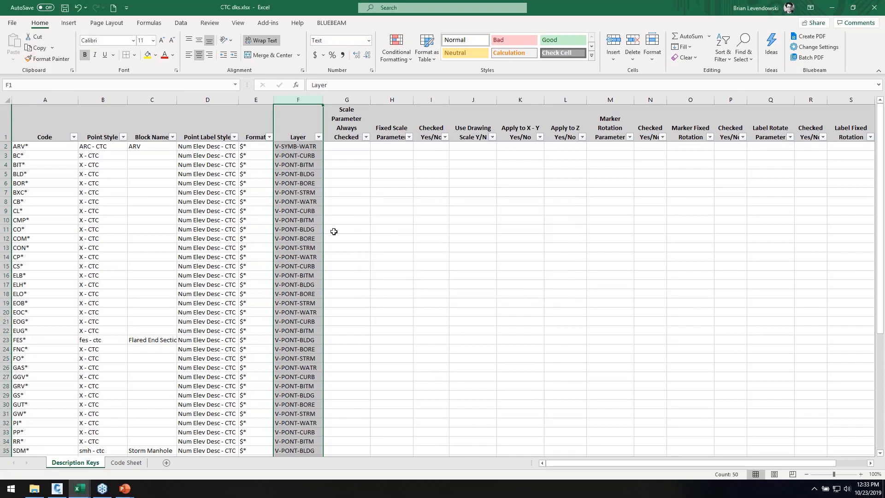
pyautogui.click(305, 219)
pyautogui.click(305, 220)
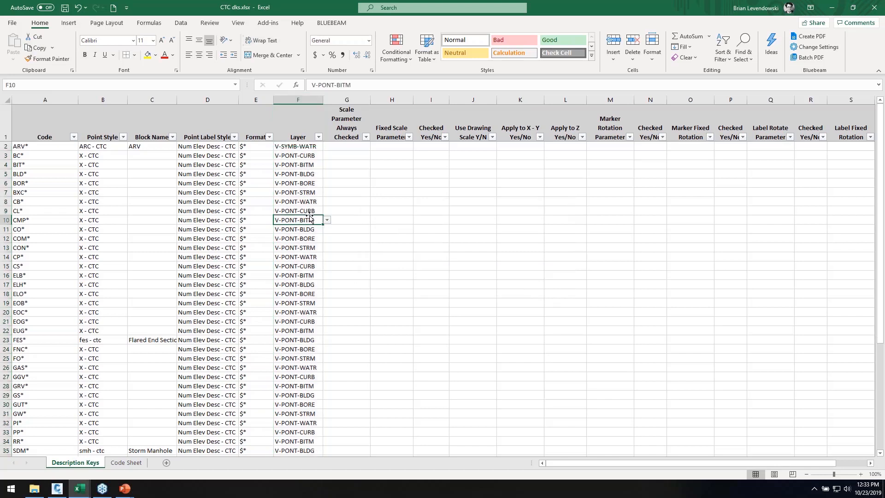
# Save the workbook with the renamed layers and check the Layer column down to the last key.
pyautogui.click(66, 9)
pyautogui.scroll(-9, 216, 315)
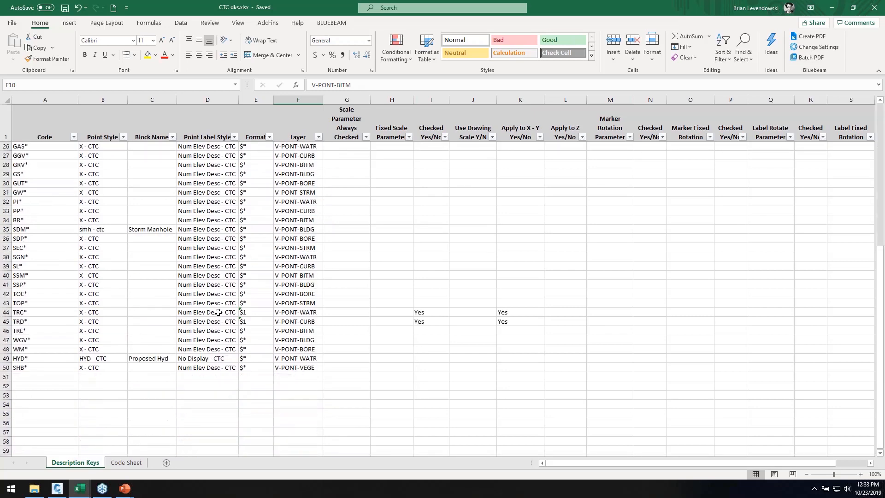
pyautogui.scroll(-6, 218, 313)
pyautogui.scroll(8, 220, 313)
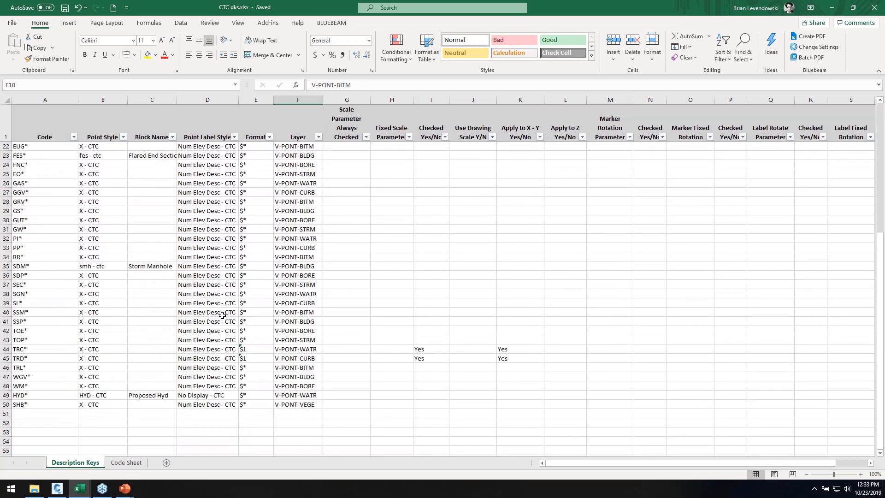
pyautogui.scroll(7, 222, 311)
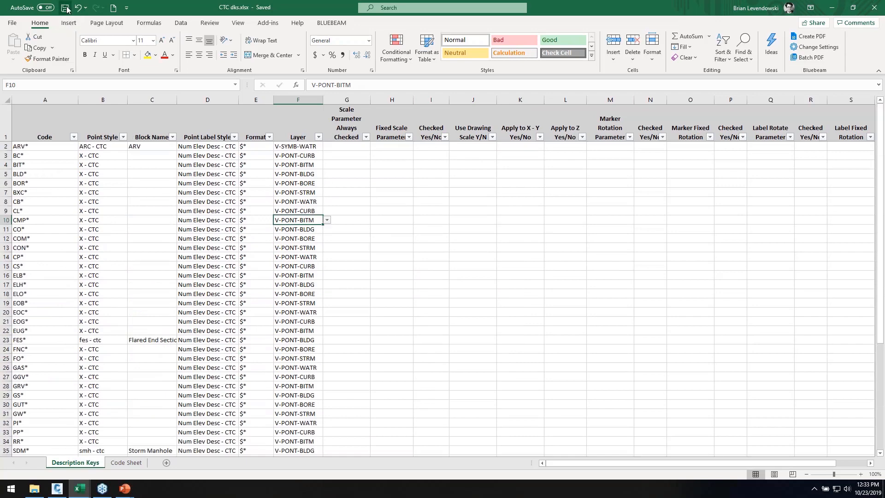
# Switch back to Civil 3D and close the description key editor.
pyautogui.click(831, 8)
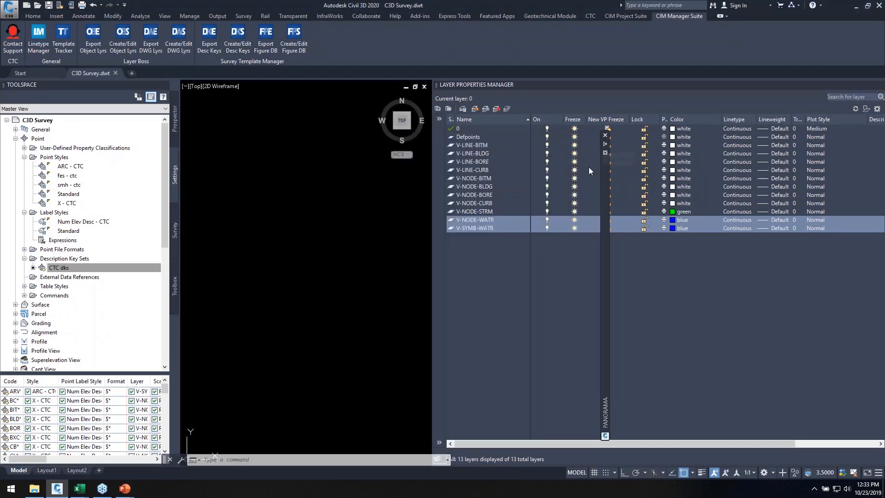
pyautogui.moveTo(607, 147)
pyautogui.click(580, 138)
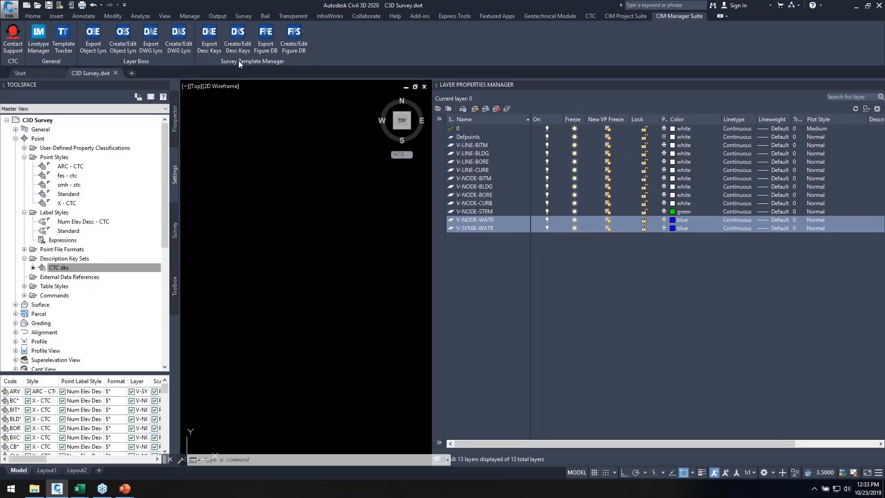
# Set up an edit of the CTC dks description key set from CTC dks.xlsx using the Add to Description Key Set option.
pyautogui.click(236, 40)
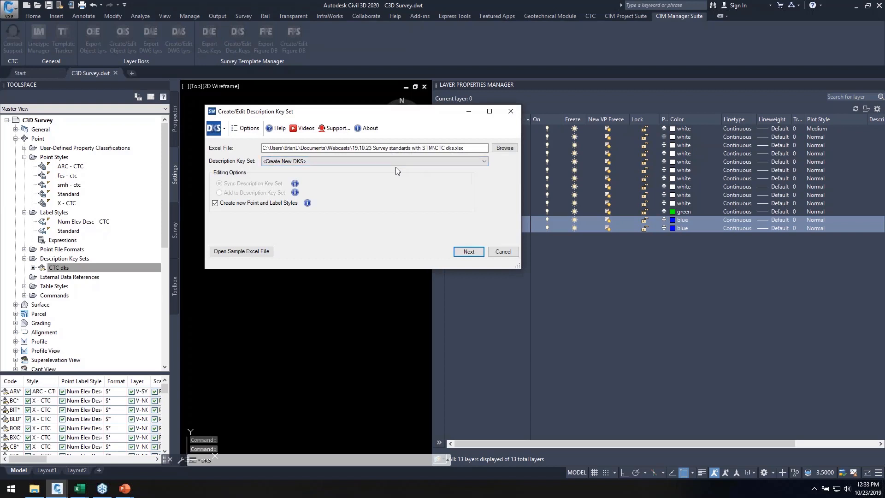
pyautogui.click(366, 162)
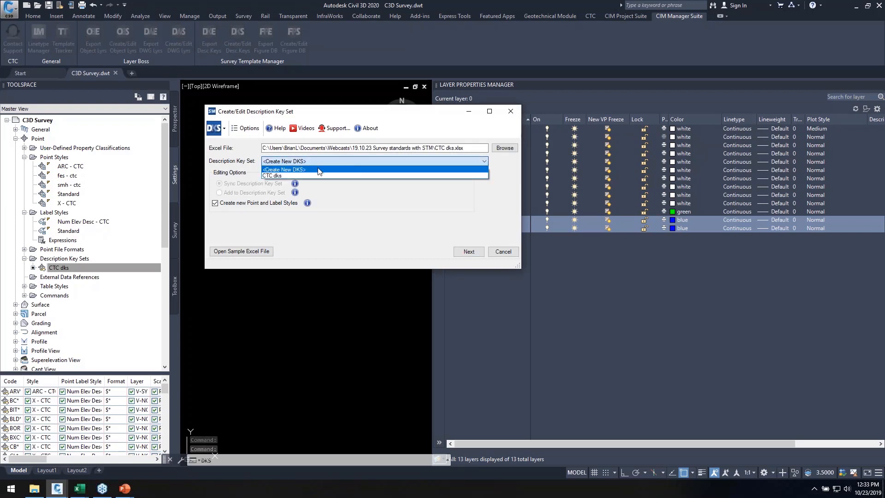
pyautogui.click(276, 176)
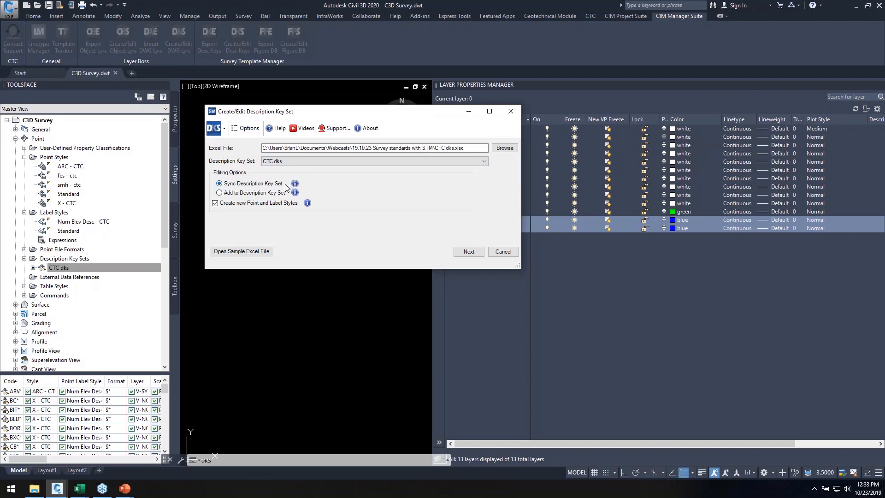
pyautogui.click(243, 193)
pyautogui.click(79, 488)
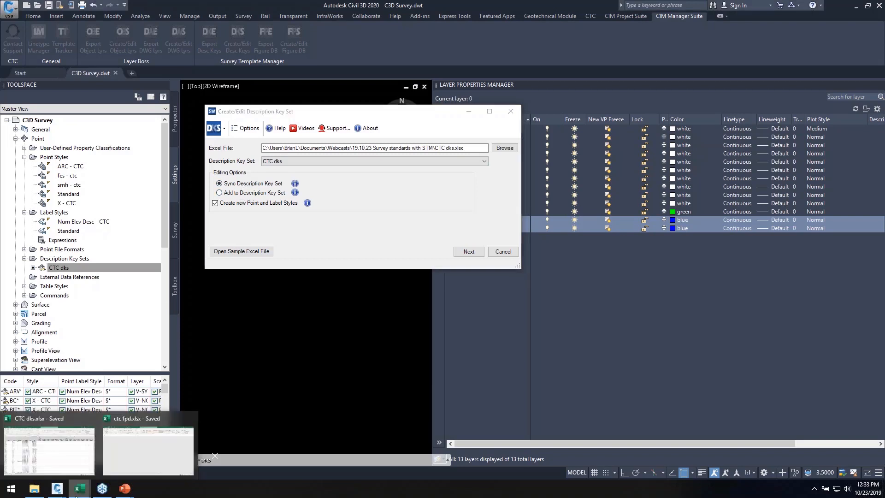
pyautogui.click(58, 450)
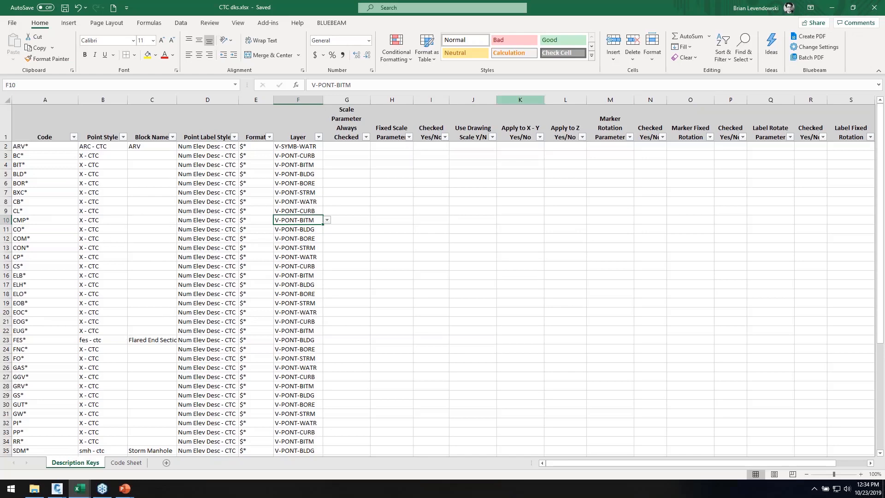
pyautogui.click(829, 10)
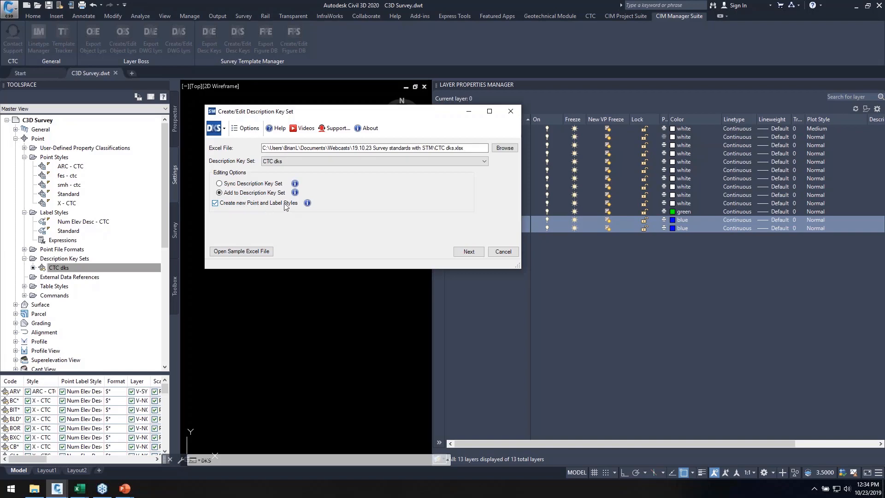
pyautogui.click(468, 252)
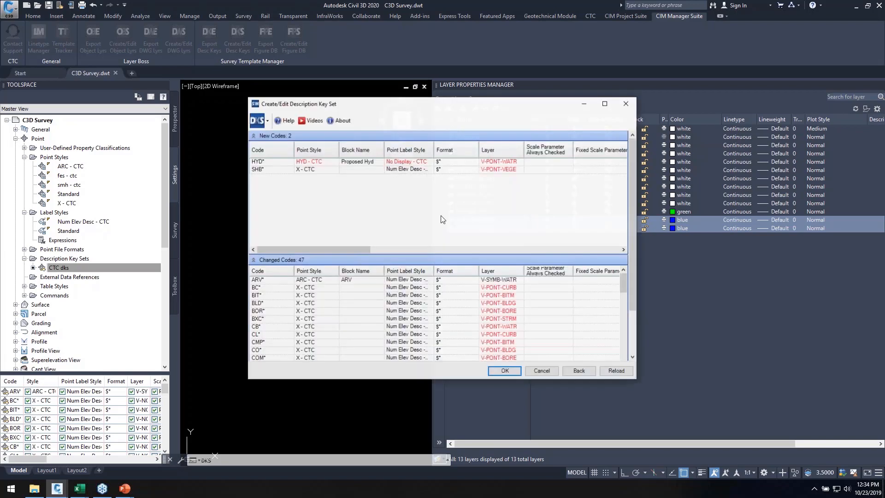
# Review the new and changed codes in the enlarged comparison and apply them to the CTC dks description key set.
pyautogui.moveTo(472, 109); pyautogui.dragTo(396, 1)
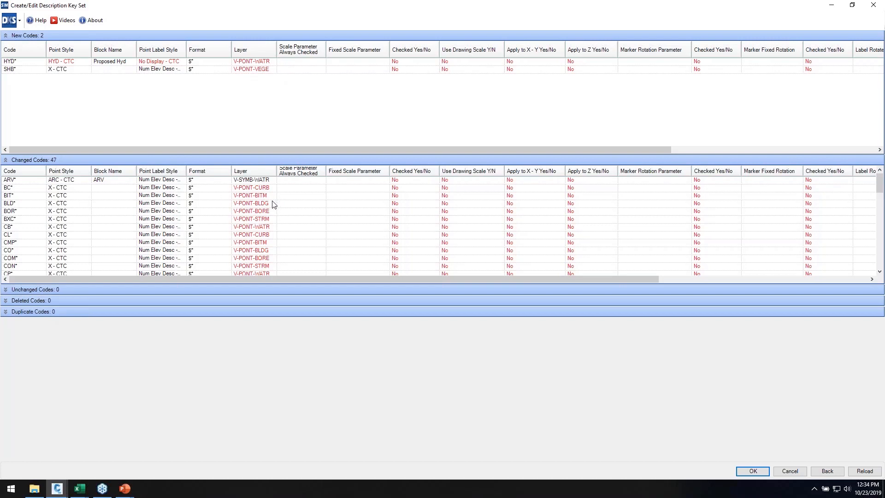
pyautogui.scroll(-6, 267, 208)
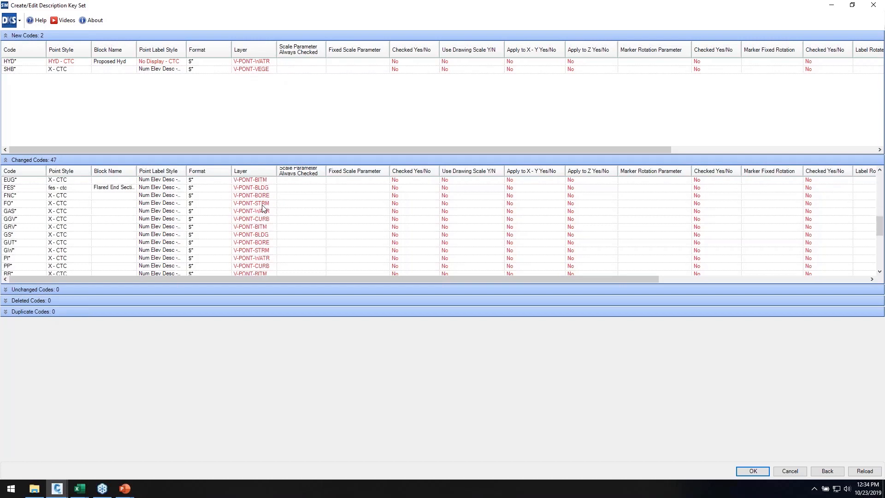
pyautogui.scroll(6, 264, 210)
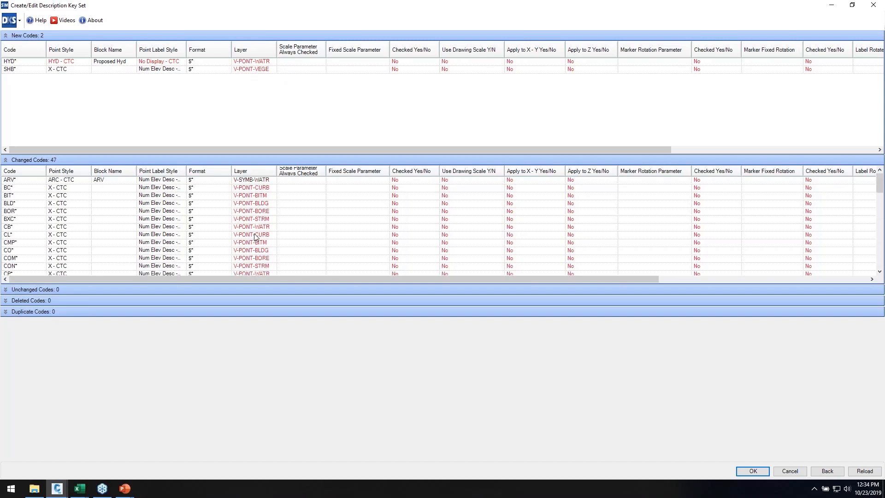
pyautogui.click(753, 471)
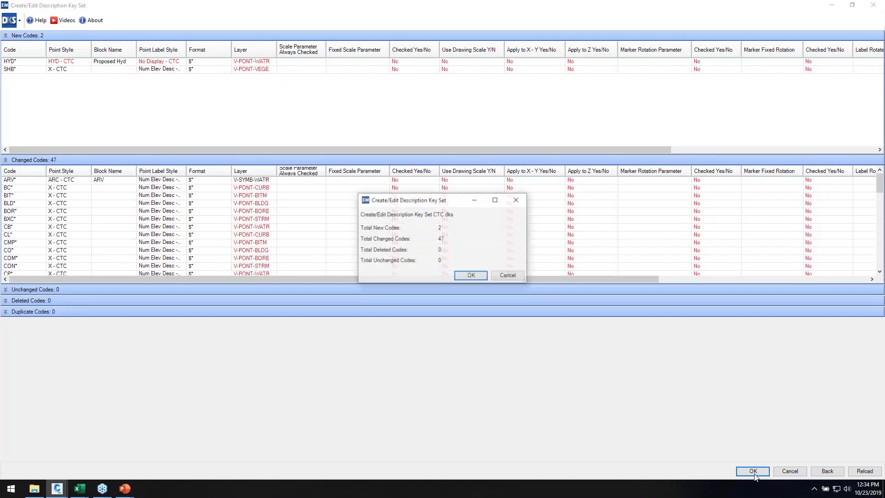
pyautogui.click(480, 278)
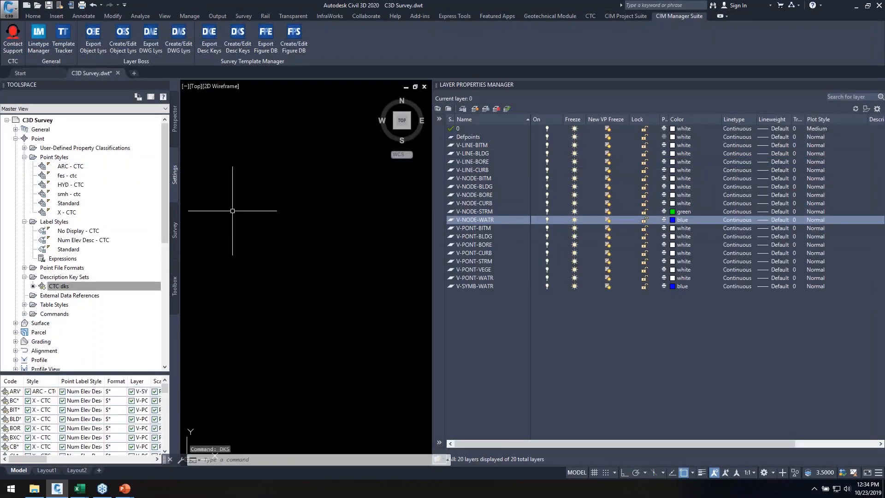
# Open the CTC dks keys in the editor and examine the HYD* key's point style marker block and the scale and rotation columns.
pyautogui.rightClick(64, 288)
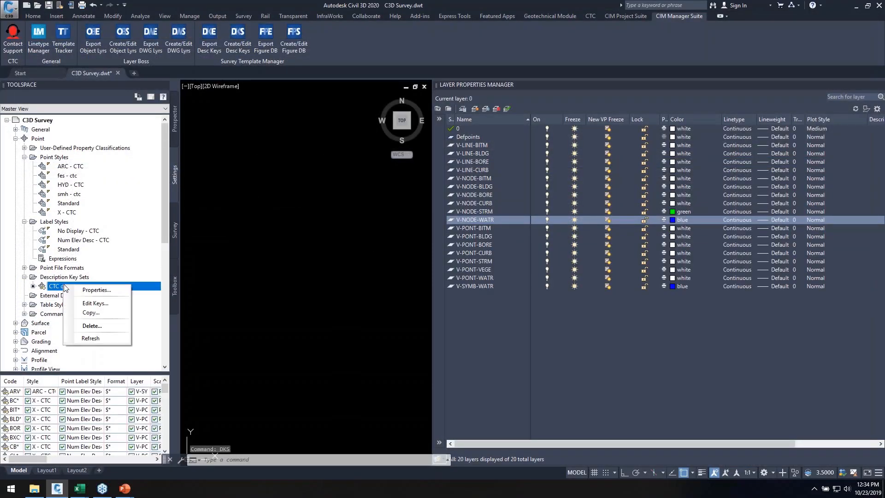
pyautogui.click(90, 300)
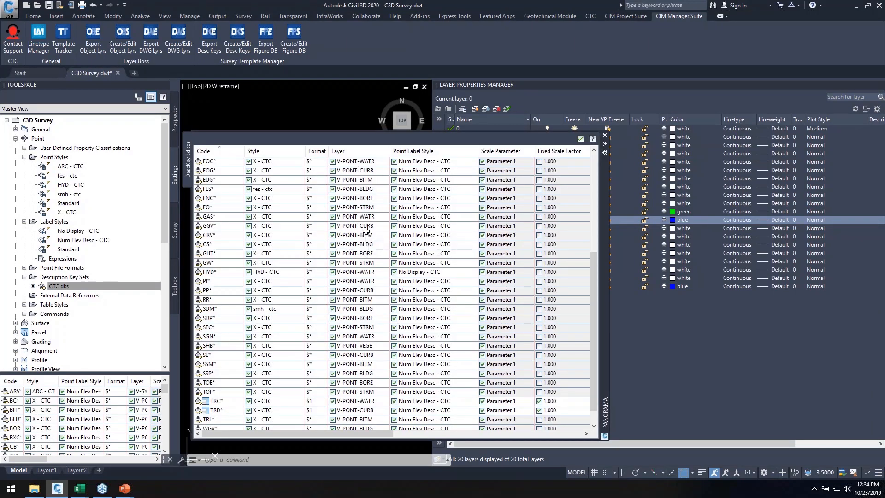
pyautogui.click(284, 272)
pyautogui.click(286, 272)
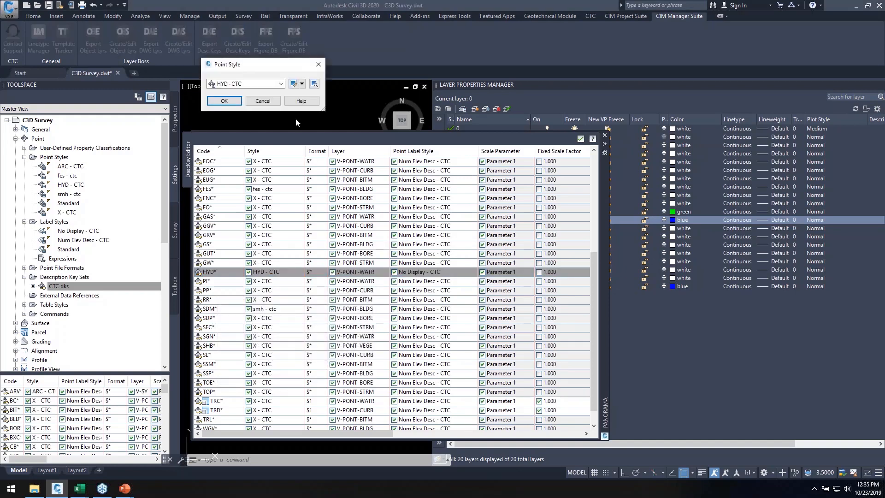
pyautogui.click(292, 83)
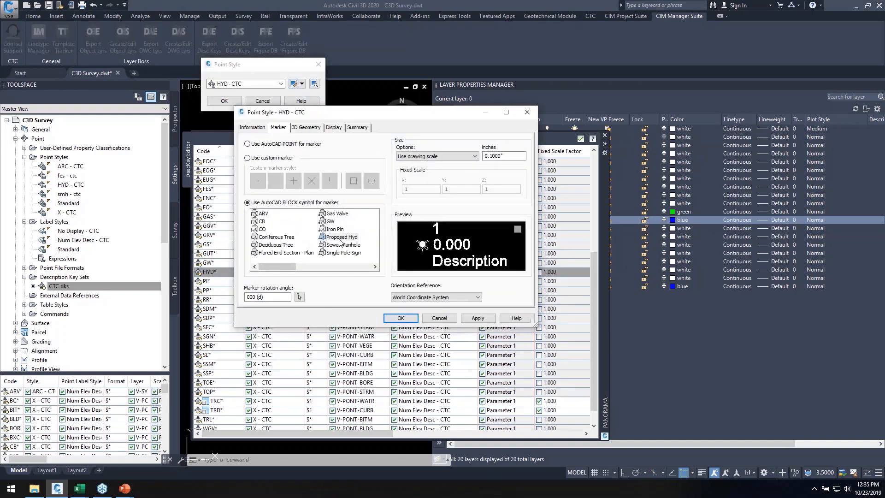
pyautogui.click(439, 318)
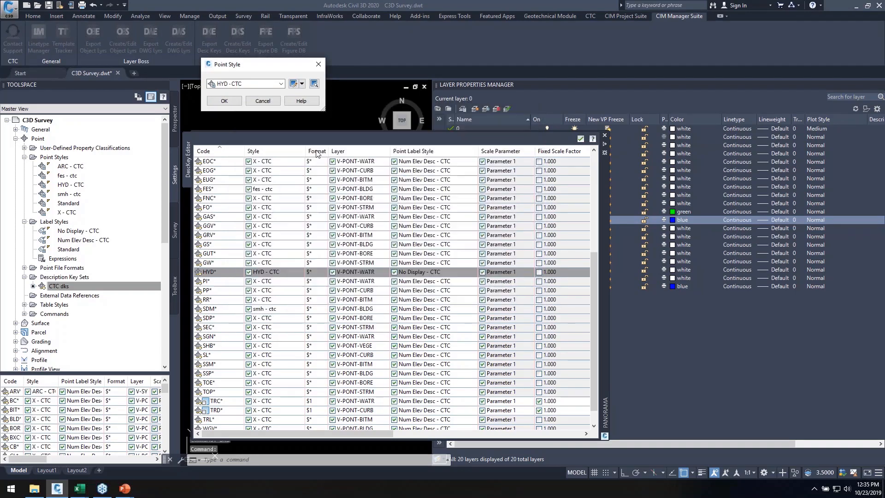
pyautogui.click(263, 101)
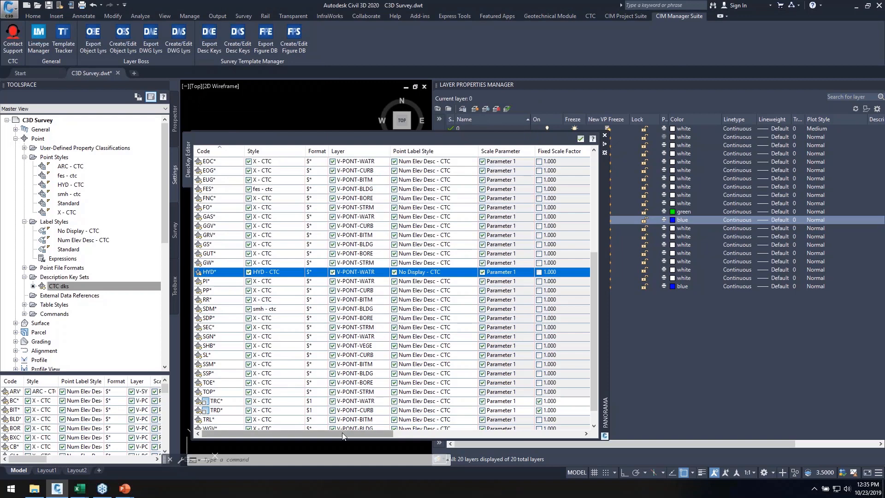
pyautogui.moveTo(342, 432); pyautogui.dragTo(505, 429)
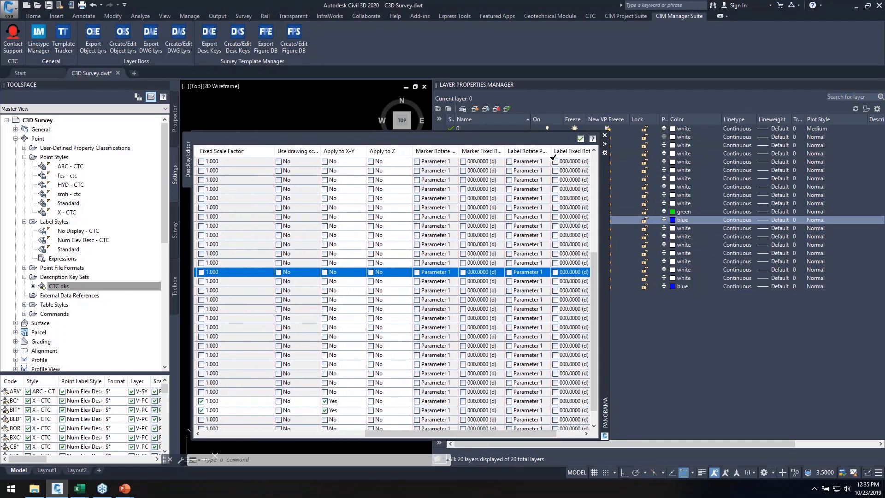
# Close the description key editor, then delete all V-NODE layers by filtering the layer list with *NODE*, and clear the filter.
pyautogui.click(580, 138)
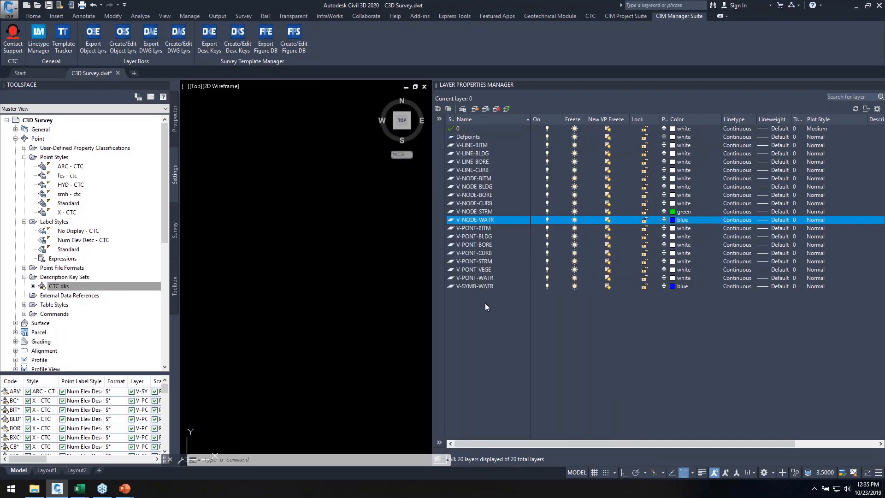
pyautogui.click(849, 96)
pyautogui.write('NODE*')
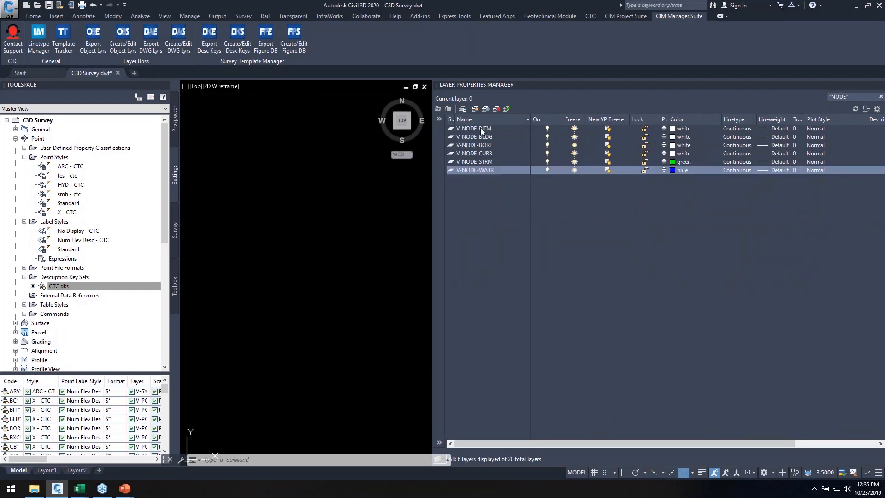
pyautogui.click(481, 130)
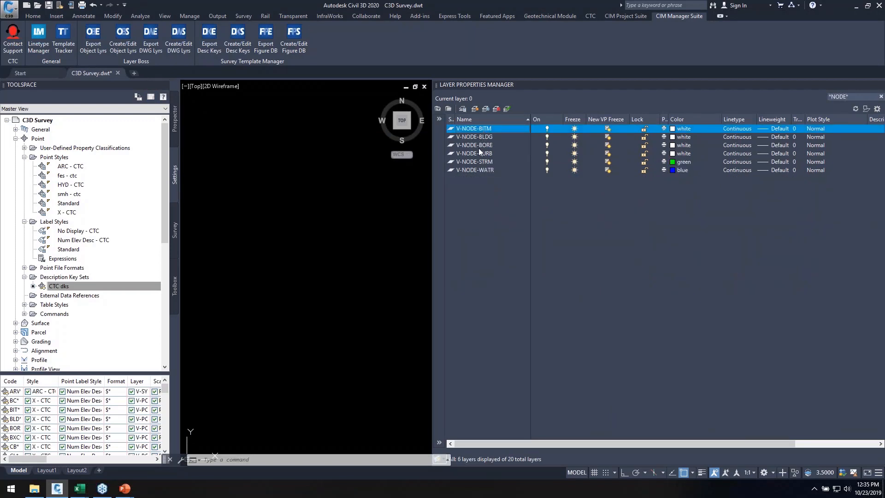
pyautogui.keyDown('shift'); pyautogui.click(466, 171); pyautogui.keyUp('shift')
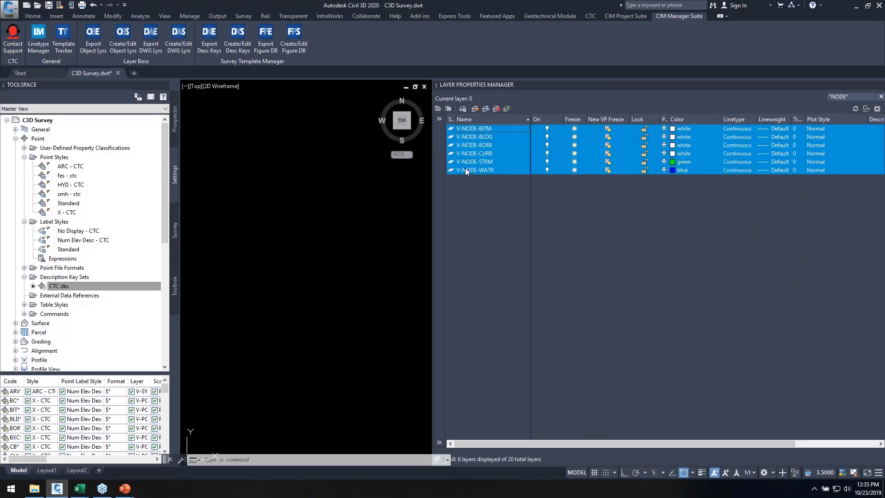
pyautogui.click(496, 109)
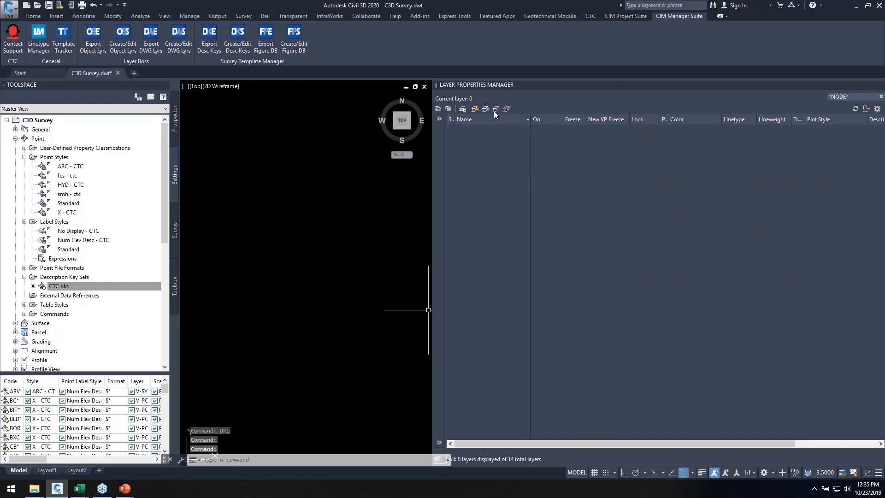
pyautogui.click(881, 97)
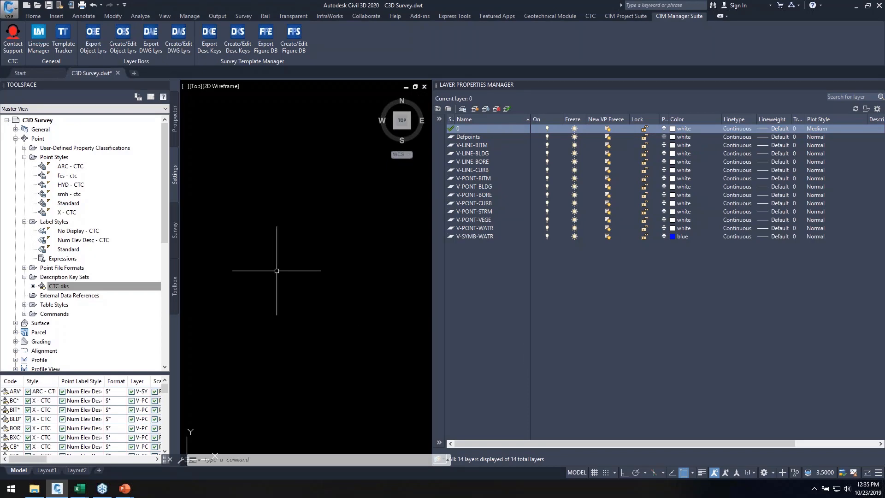
# Select the Num Elev Desc - CTC point label style, return to the drawing area and bring up the overview of open windows.
pyautogui.click(76, 240)
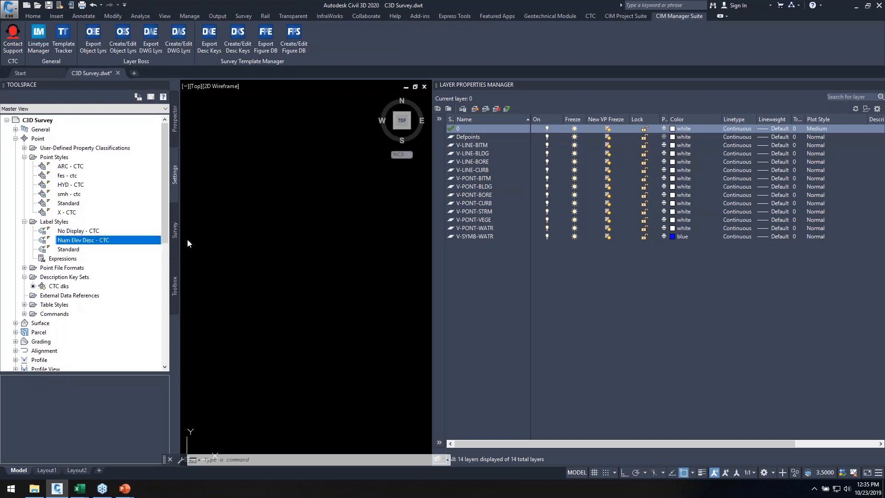
pyautogui.click(287, 247)
pyautogui.hotkey('alt', 'Tab')
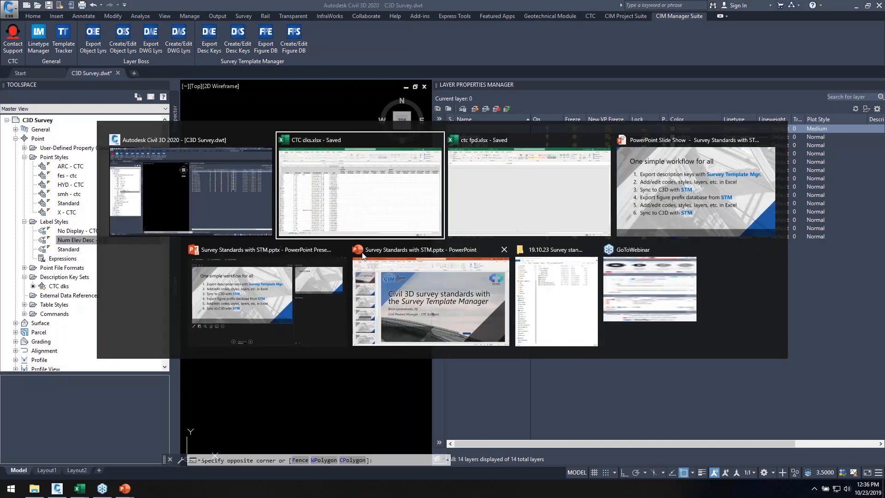